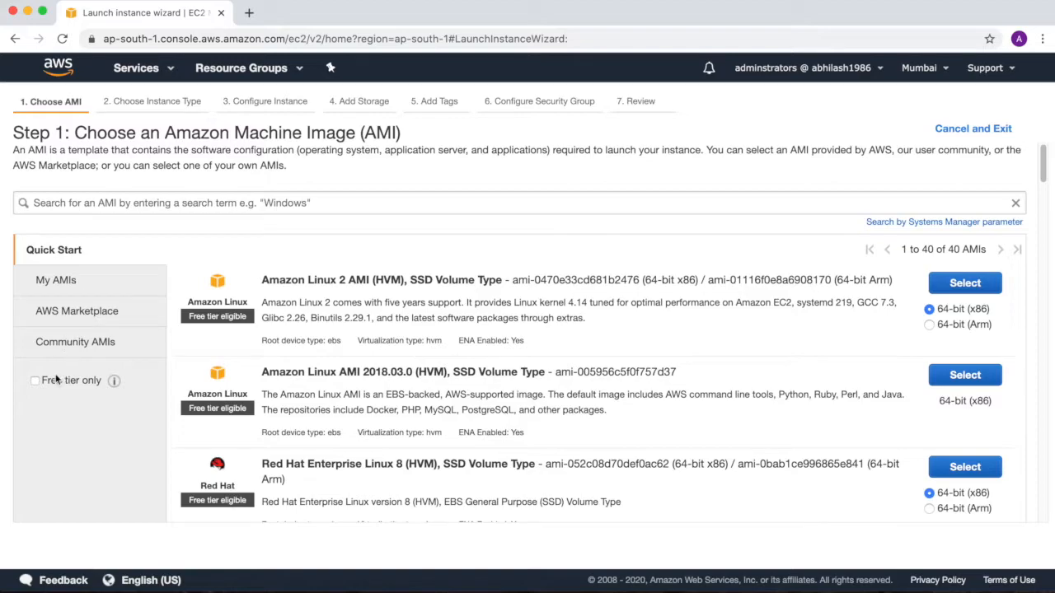
Step: Limit the AMIs to free tier only, search for "windows" and select Microsoft Windows Server 2019 Base
left_click(35, 380)
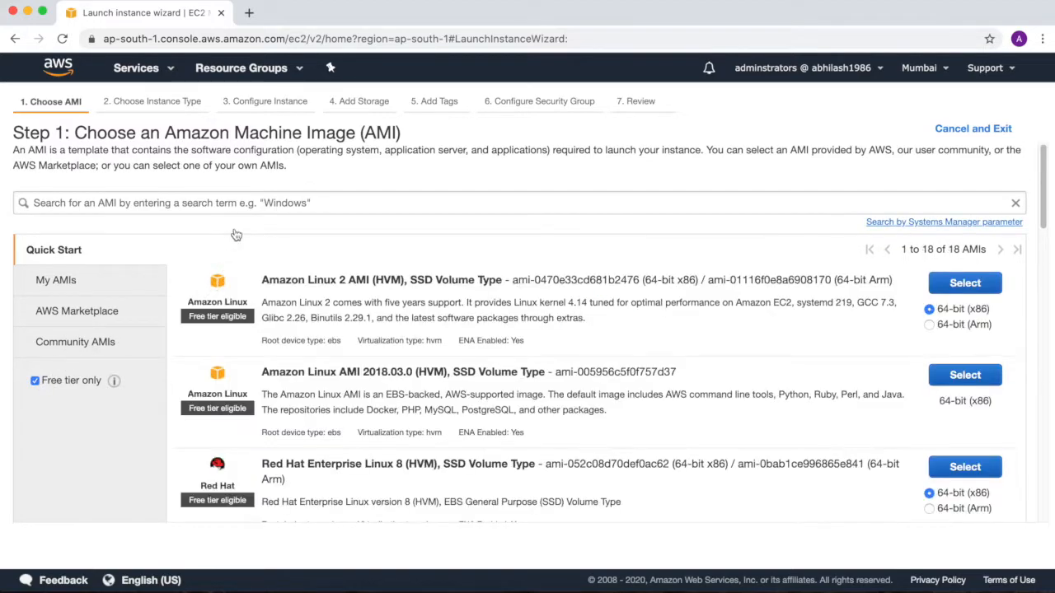
left_click(268, 206)
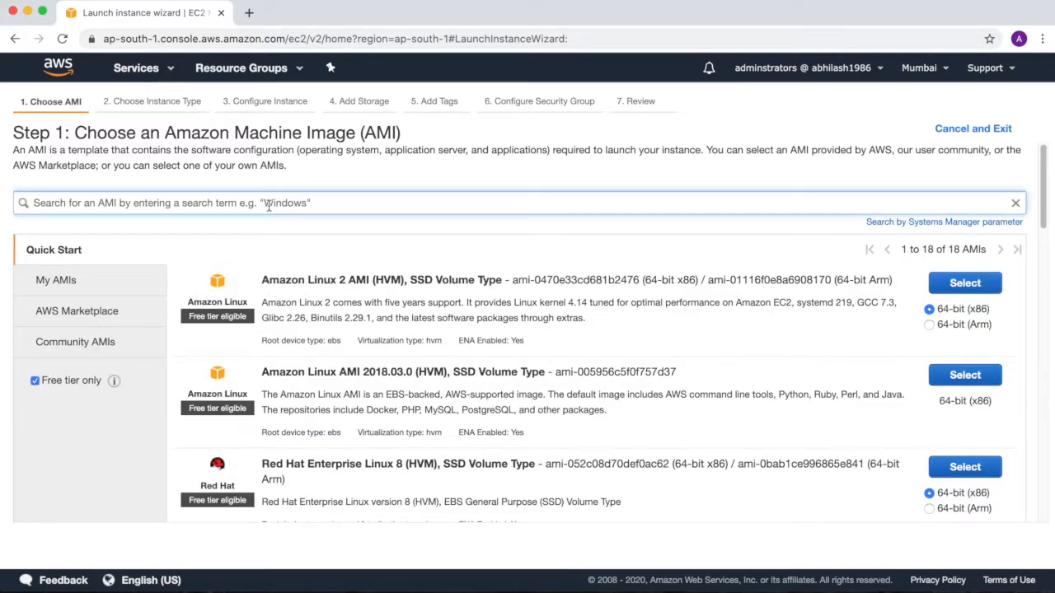
type("w")
key("Return")
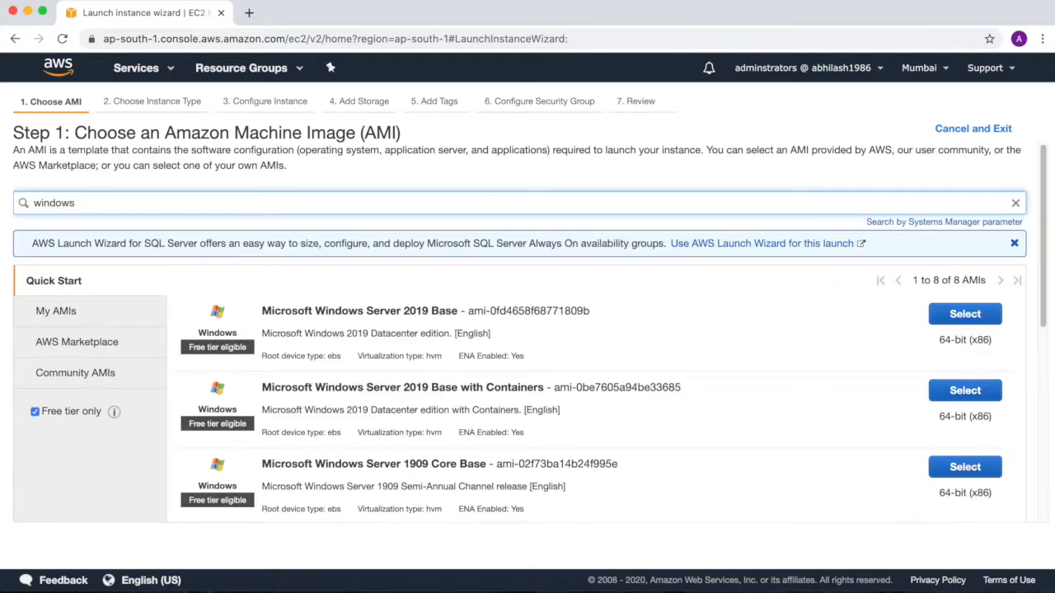
left_click(966, 319)
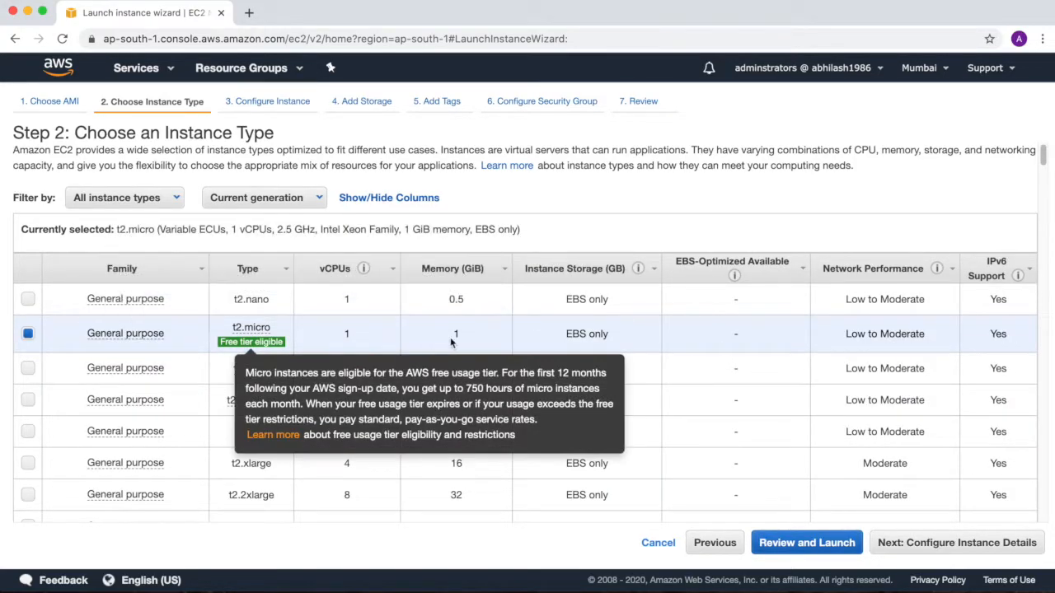
Step: Accept the t2.micro instance type and enable protection against accidental termination in the instance details
left_click(922, 550)
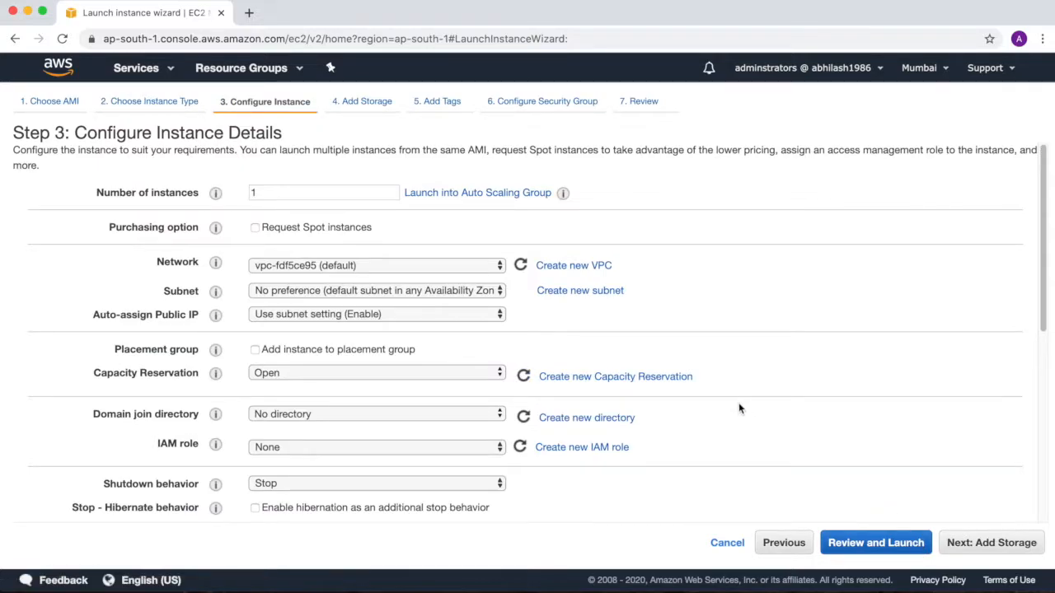
scroll(739, 408, "down", 5)
scroll(738, 404, "down", 3)
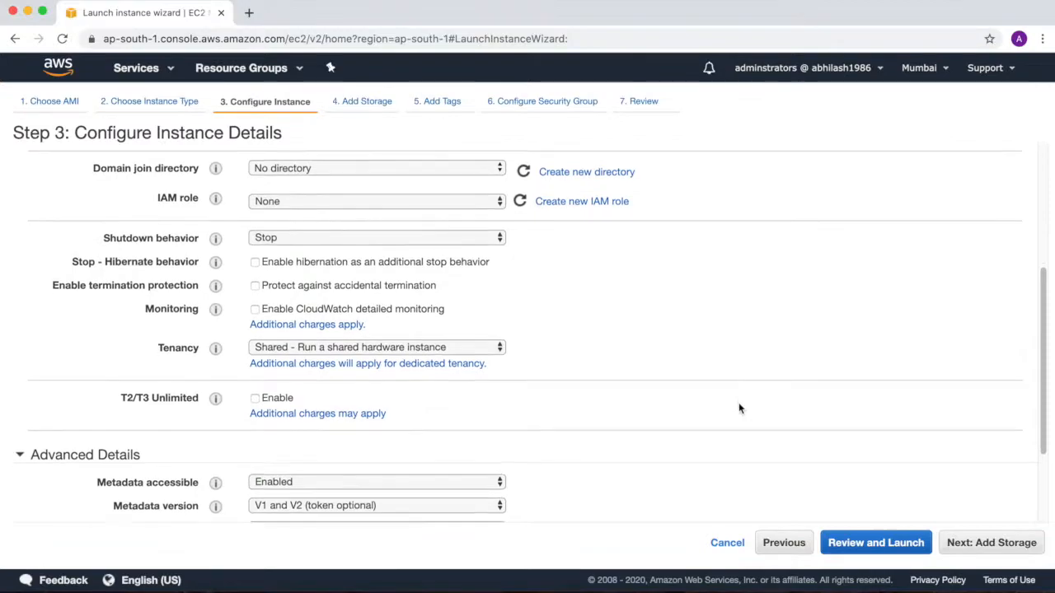
left_click(305, 452)
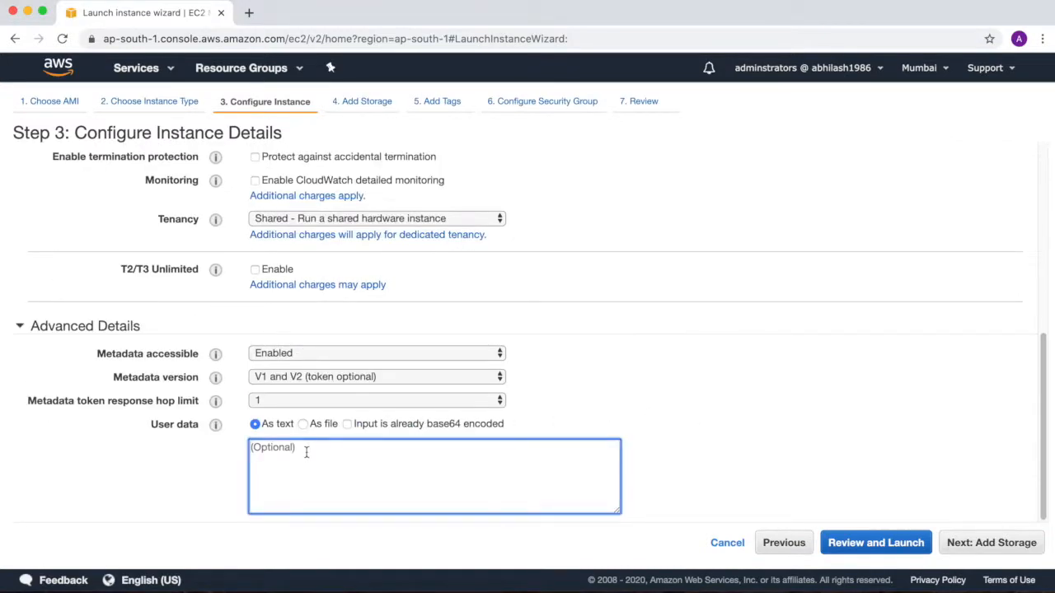
scroll(477, 395, "up", 1)
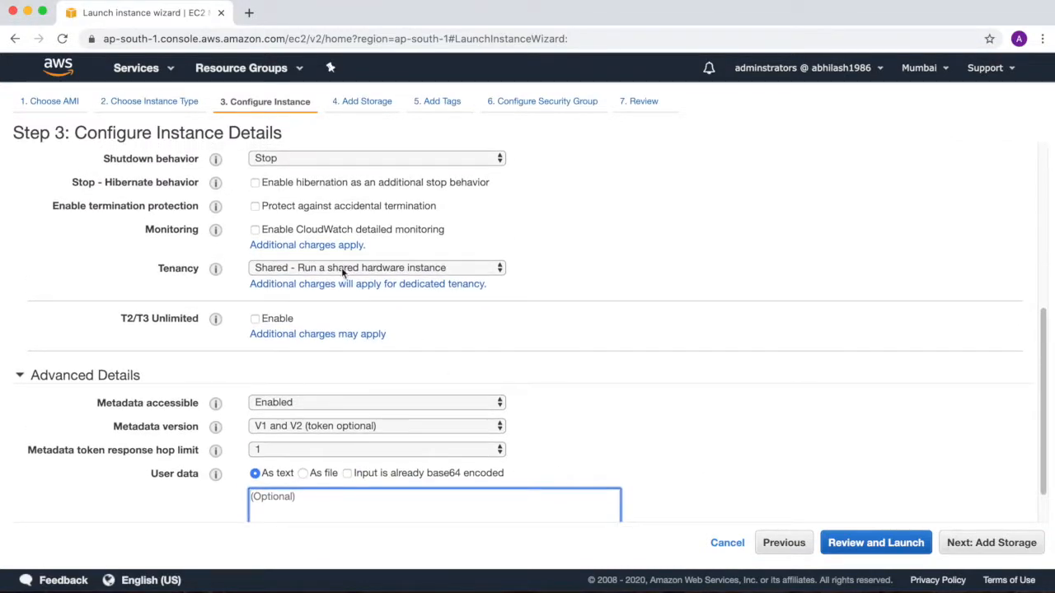
left_click(255, 207)
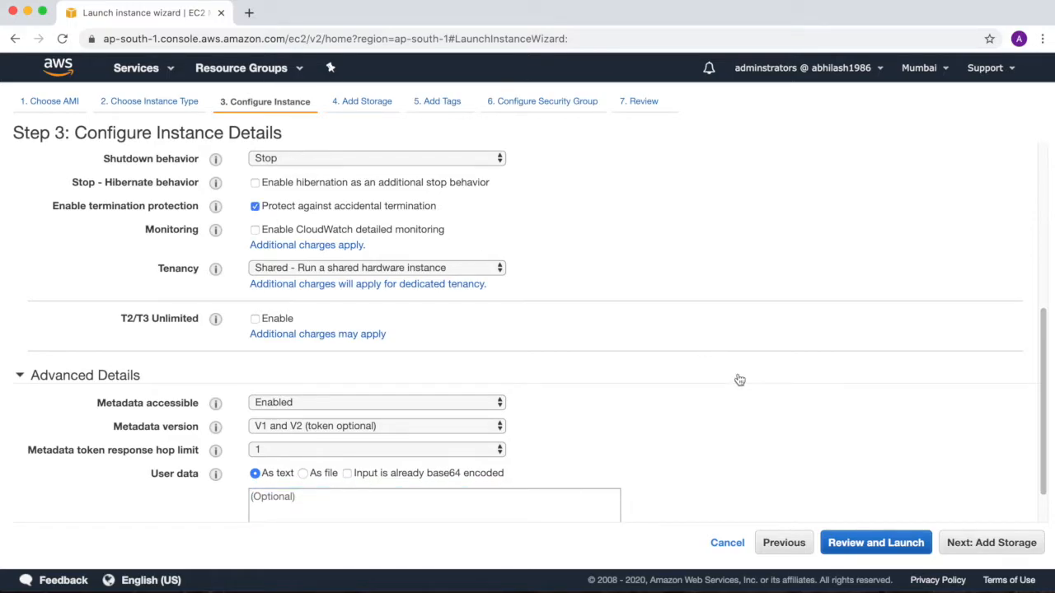
left_click(985, 547)
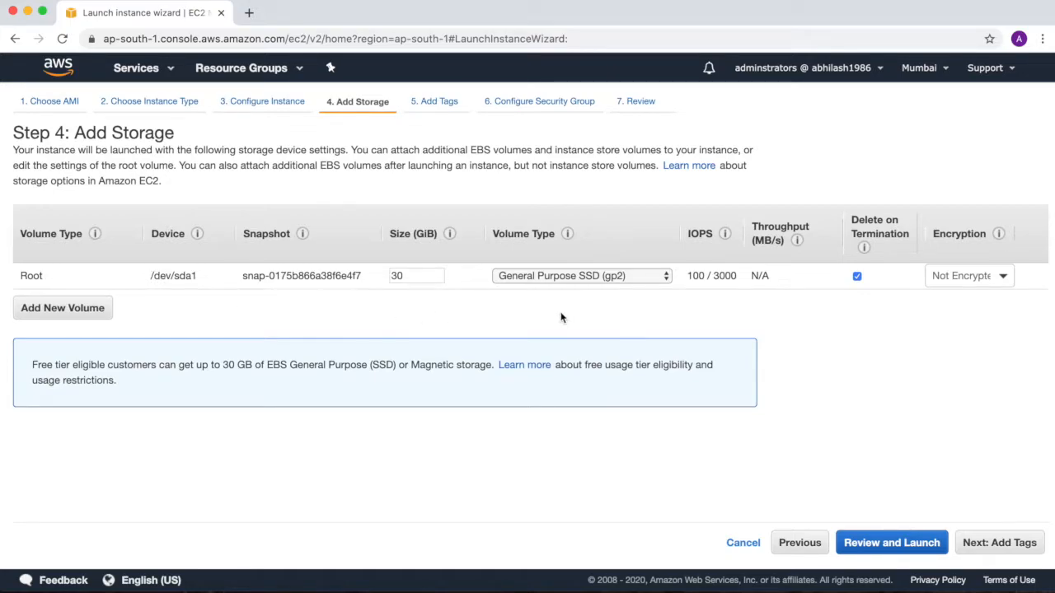
Step: Accept the default storage and add a Name tag with the value WindowsInstanceCheck
left_click(979, 546)
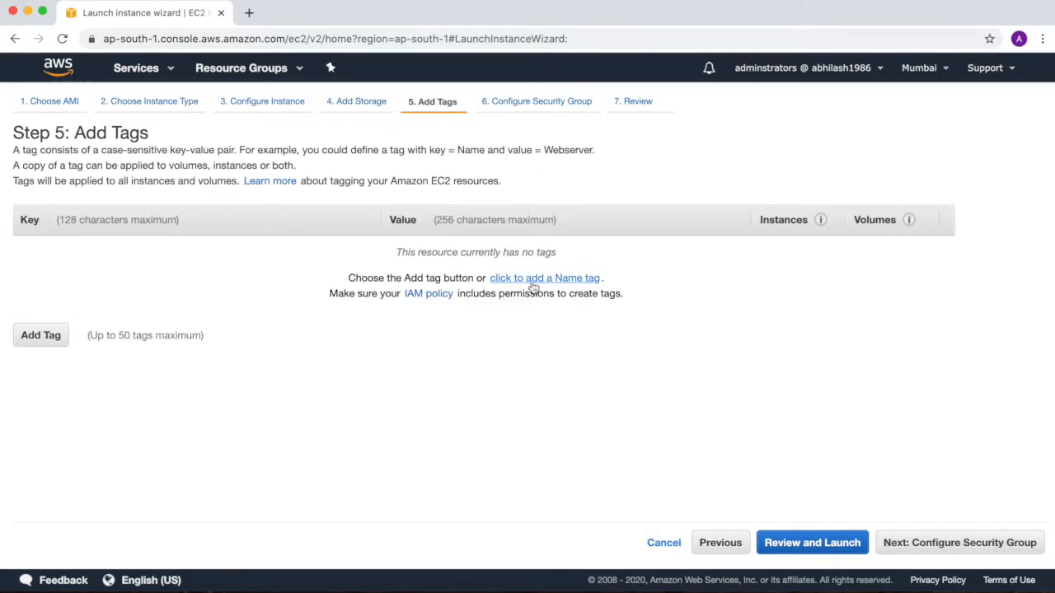
left_click(535, 282)
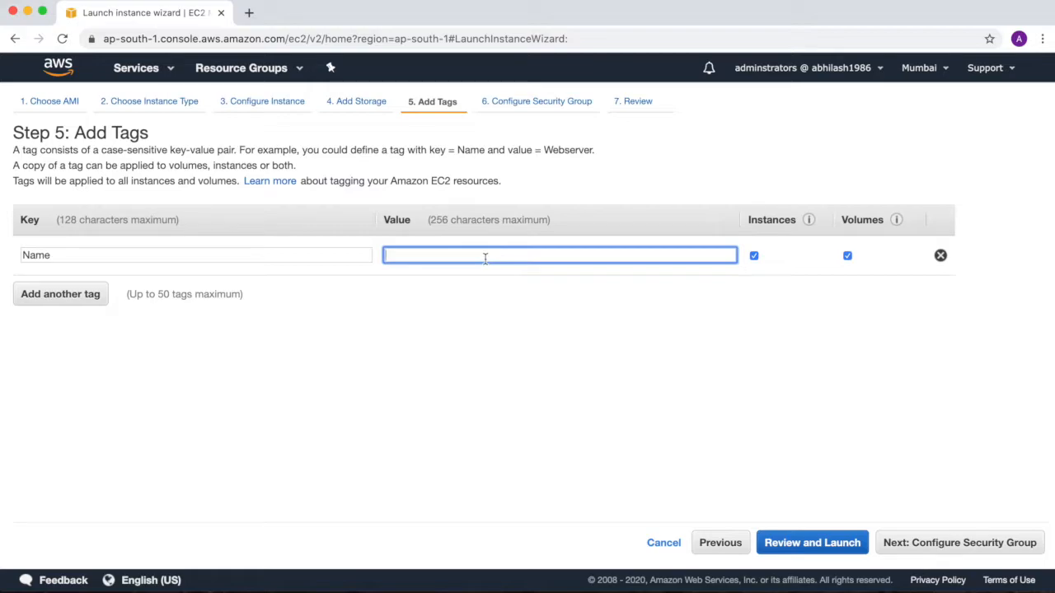
type("Wi")
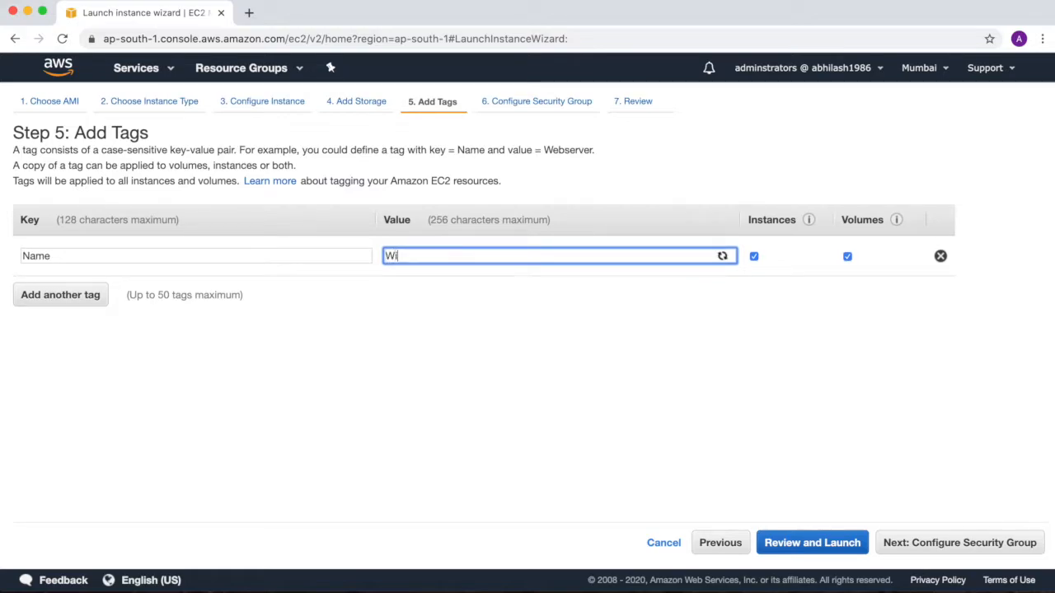
type("ndowsIn")
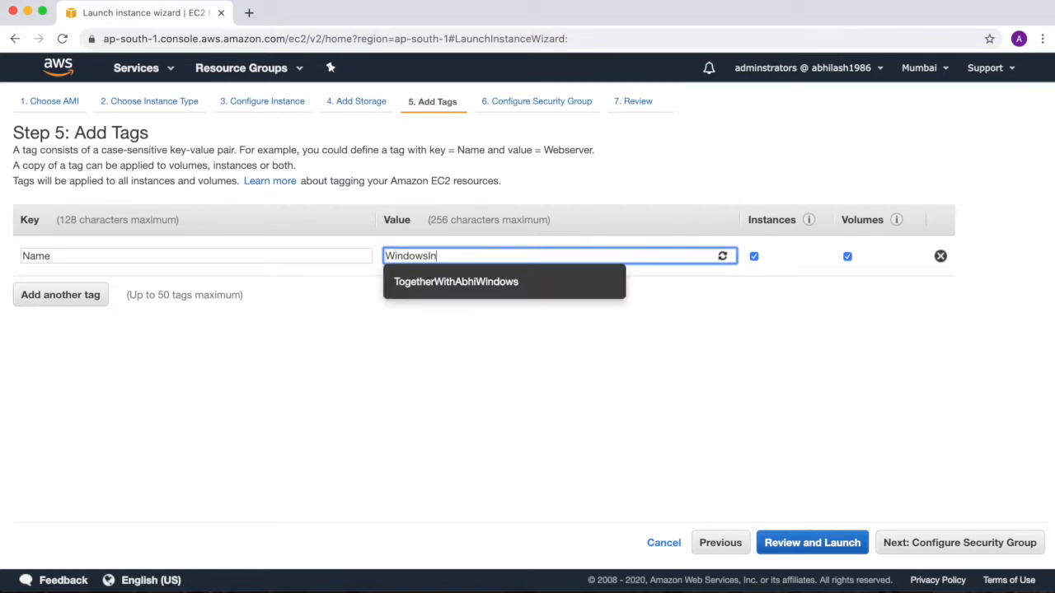
type("stanceCheck")
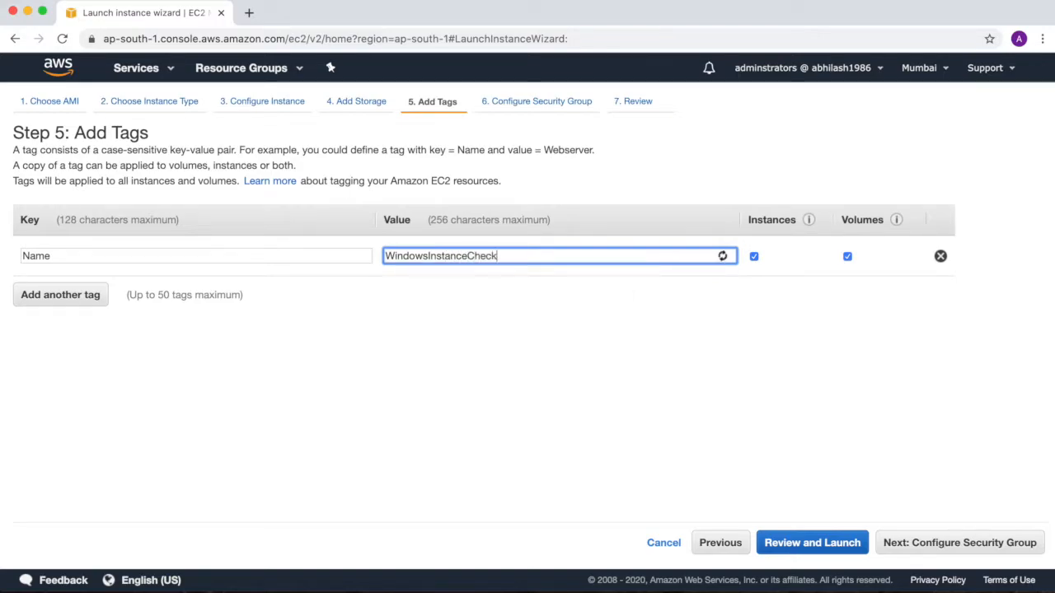
left_click(962, 550)
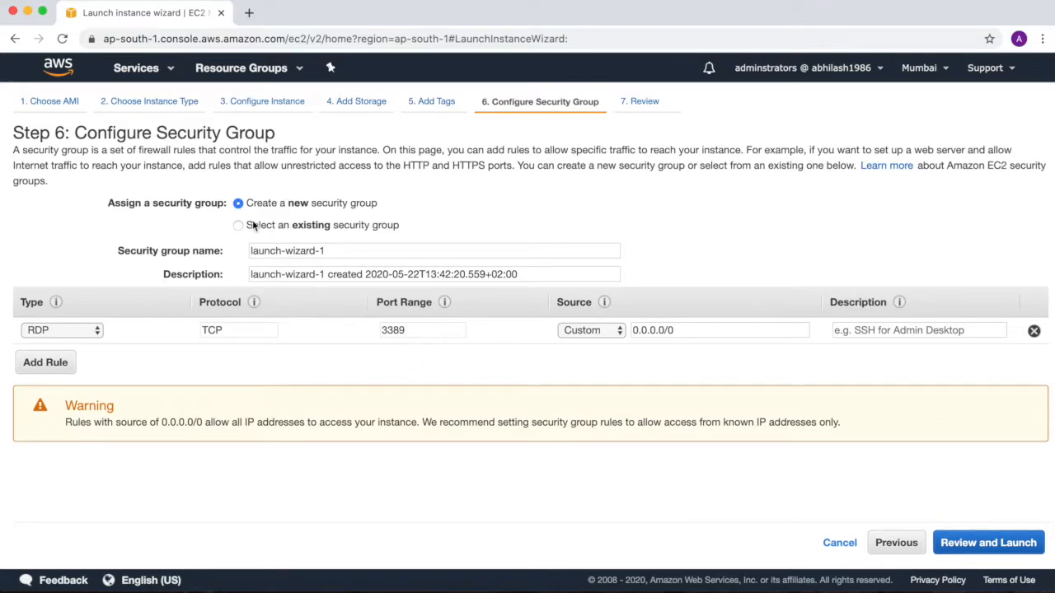
Step: Assign the existing security group windowssg and review the instance launch details
left_click(238, 225)
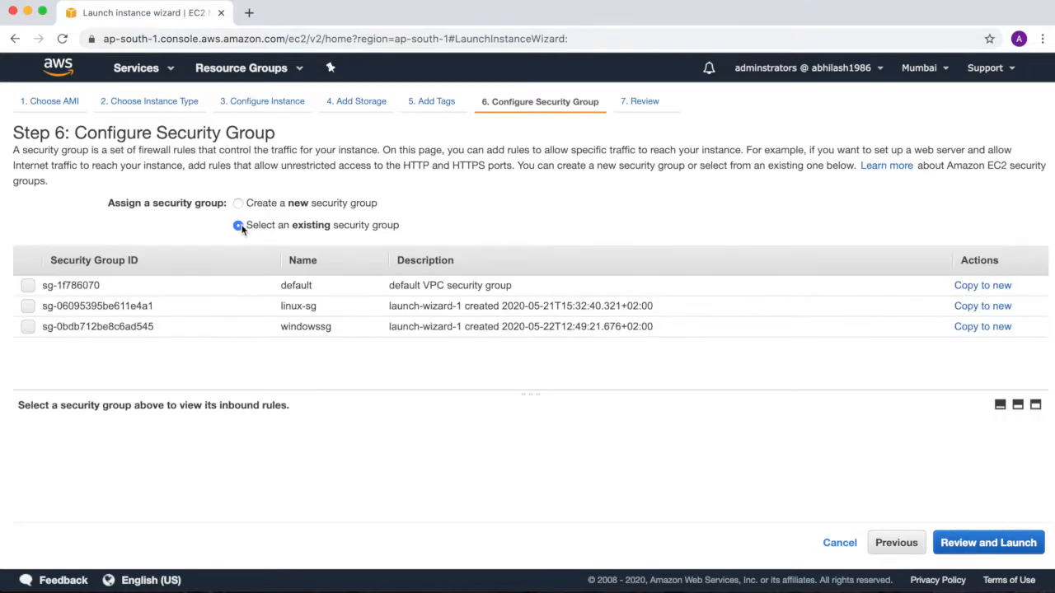
left_click(28, 327)
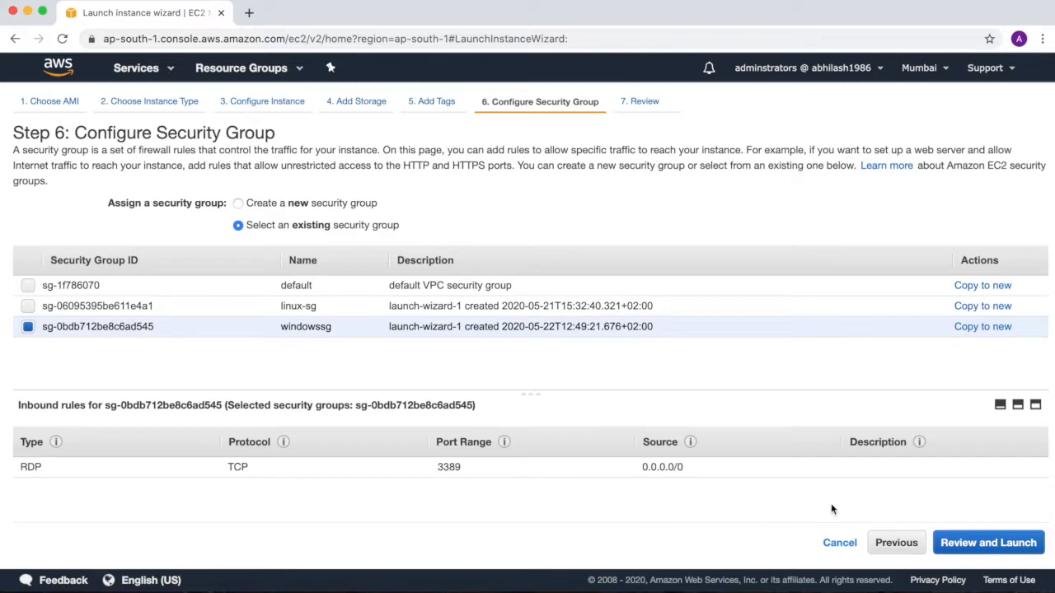
left_click(988, 544)
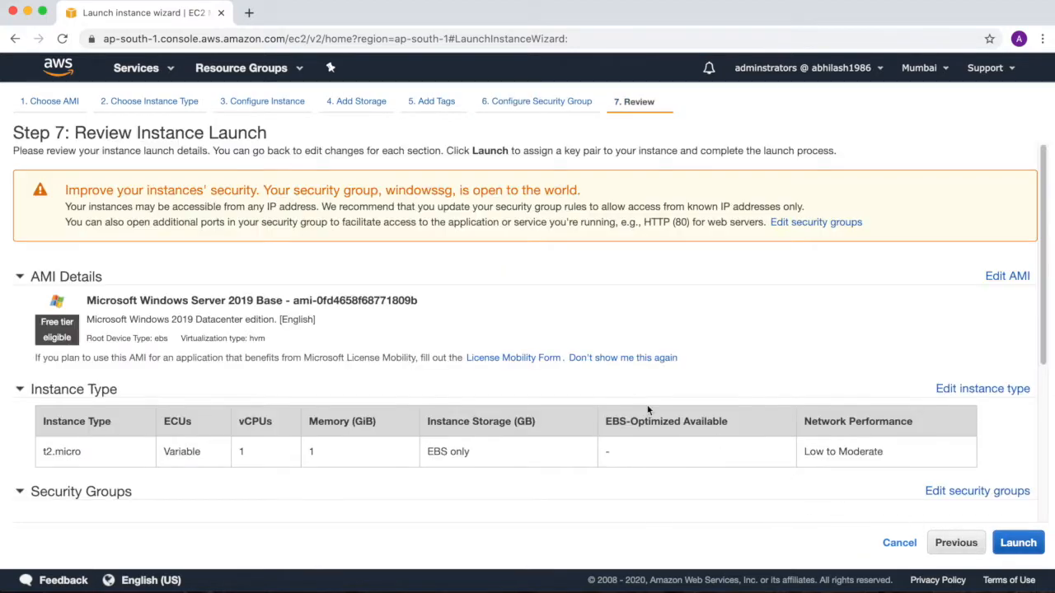
scroll(371, 347, "down", 2)
scroll(371, 350, "down", 5)
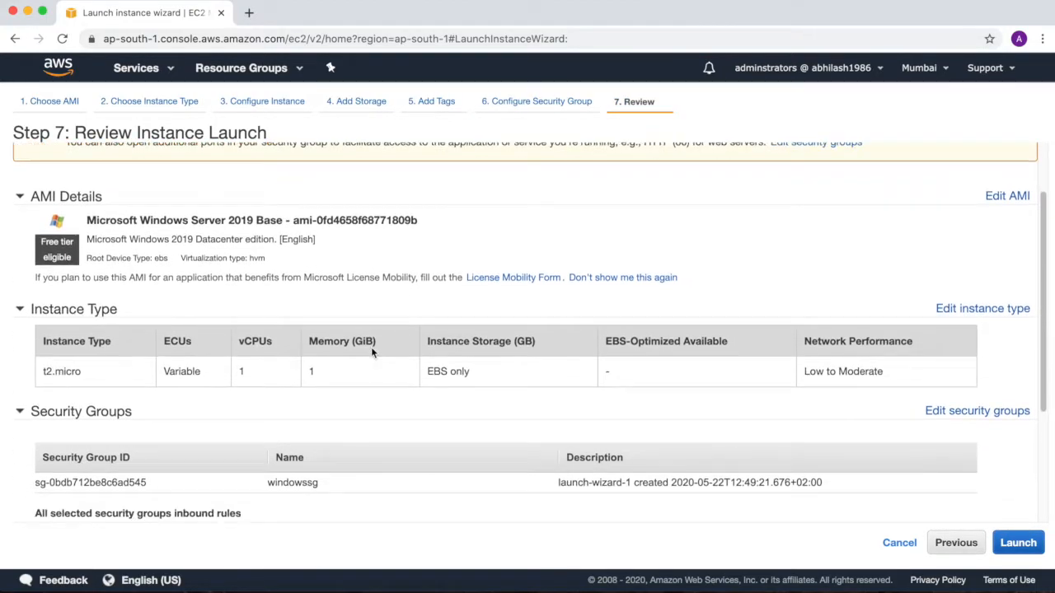
scroll(371, 351, "down", 2)
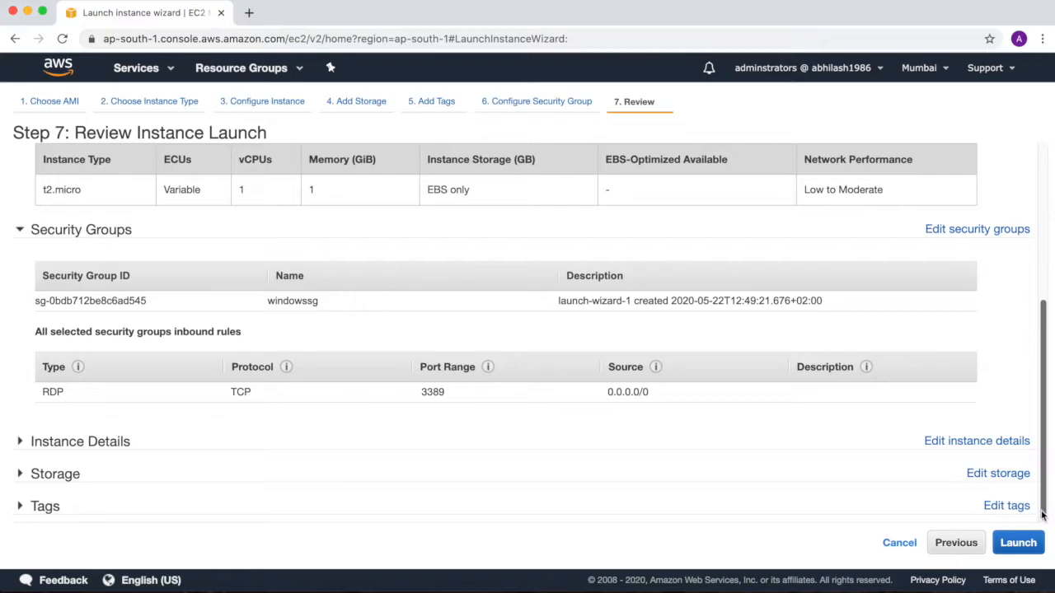
Step: Launch the instance with the existing key pair windowskp, acknowledging access to its private key file
left_click(1018, 543)
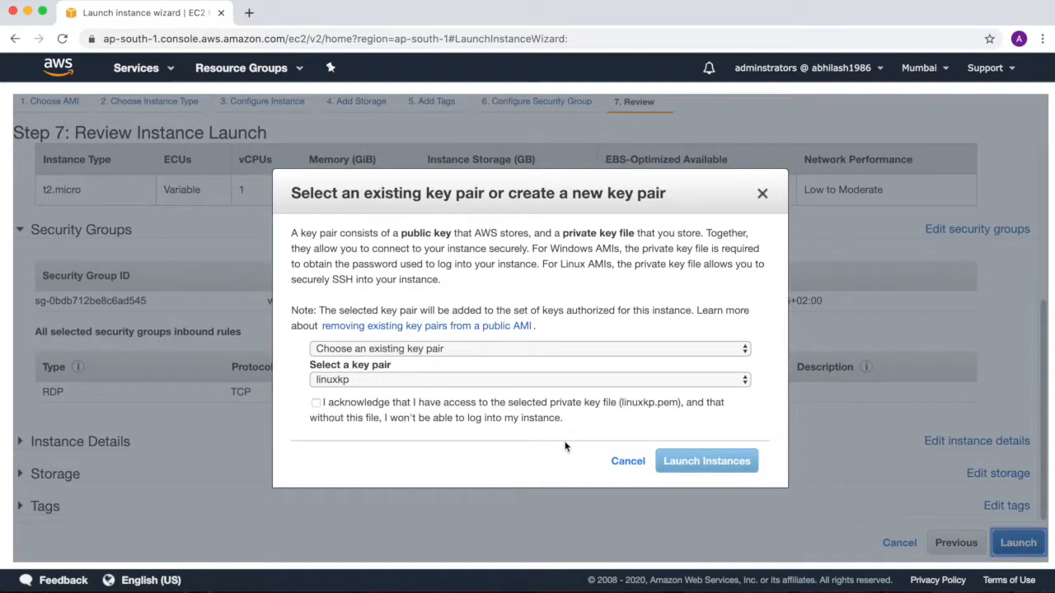
left_click(606, 350)
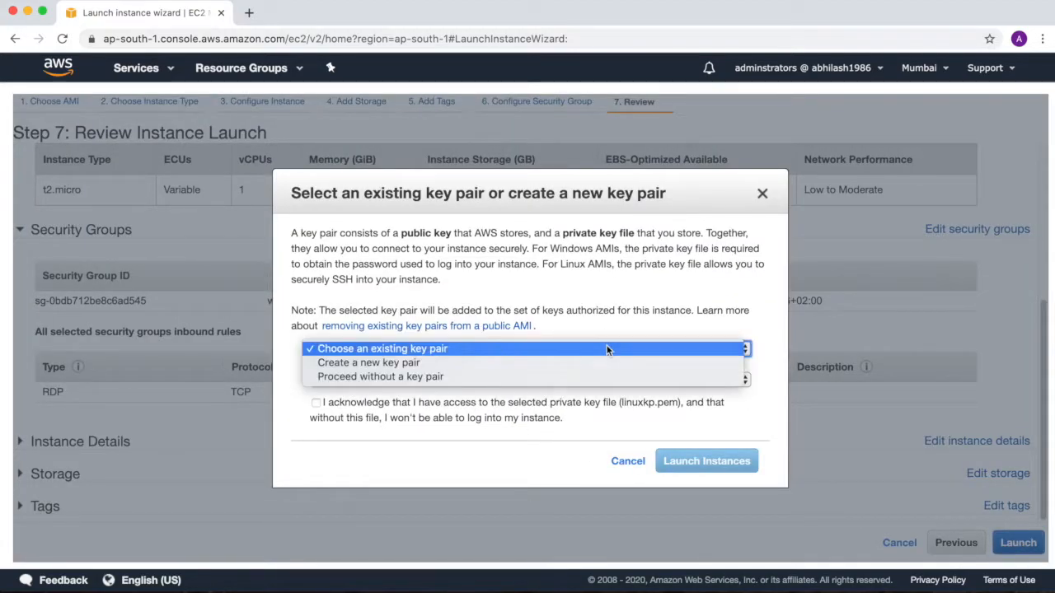
left_click(606, 350)
left_click(570, 380)
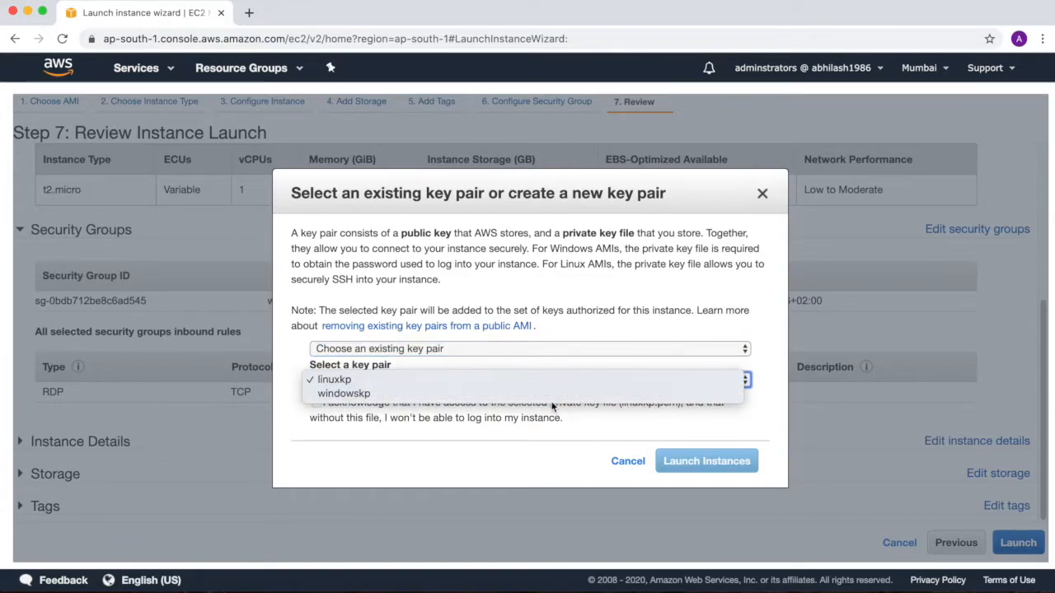
left_click(553, 396)
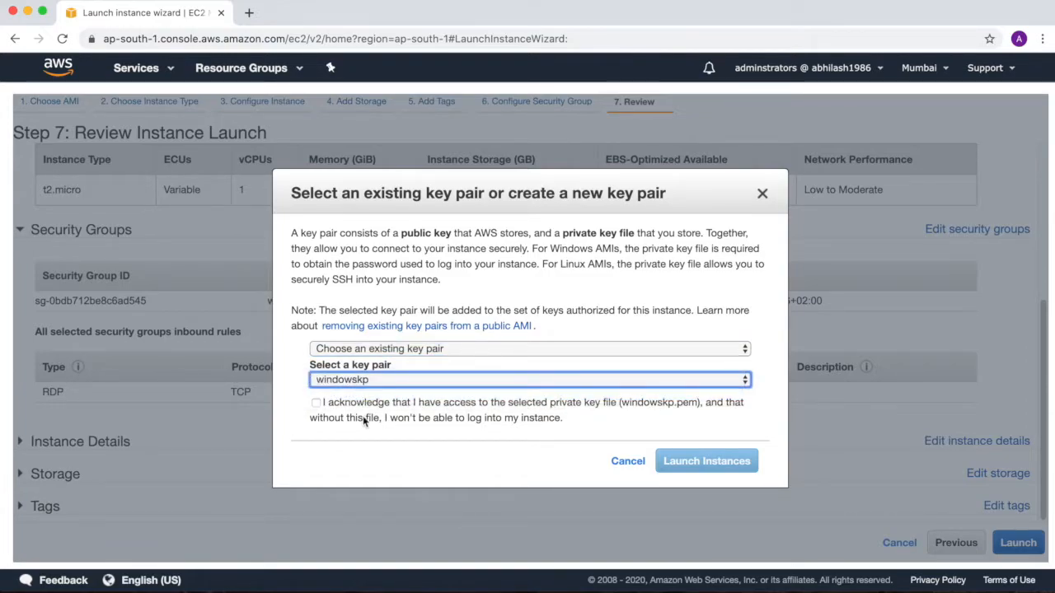
left_click(316, 404)
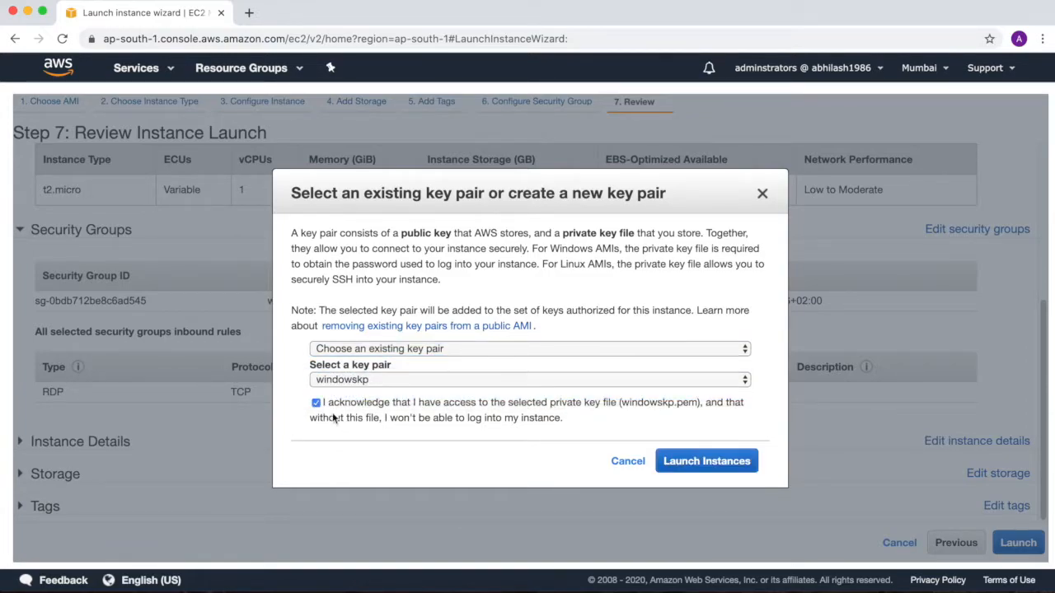
left_click(694, 466)
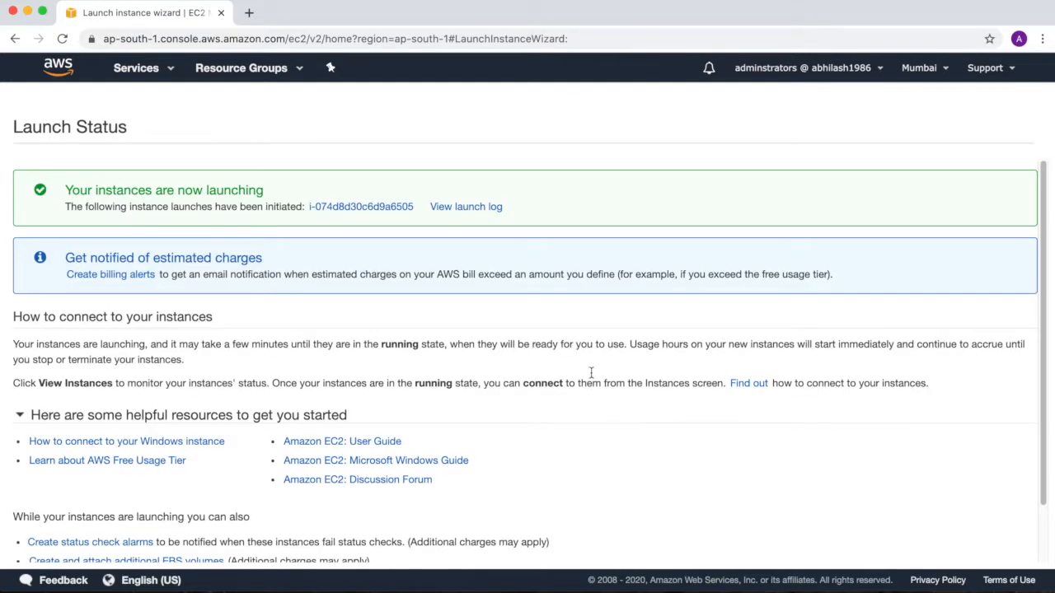
left_click(450, 210)
left_click(450, 211)
left_click_drag(81, 255, 317, 278)
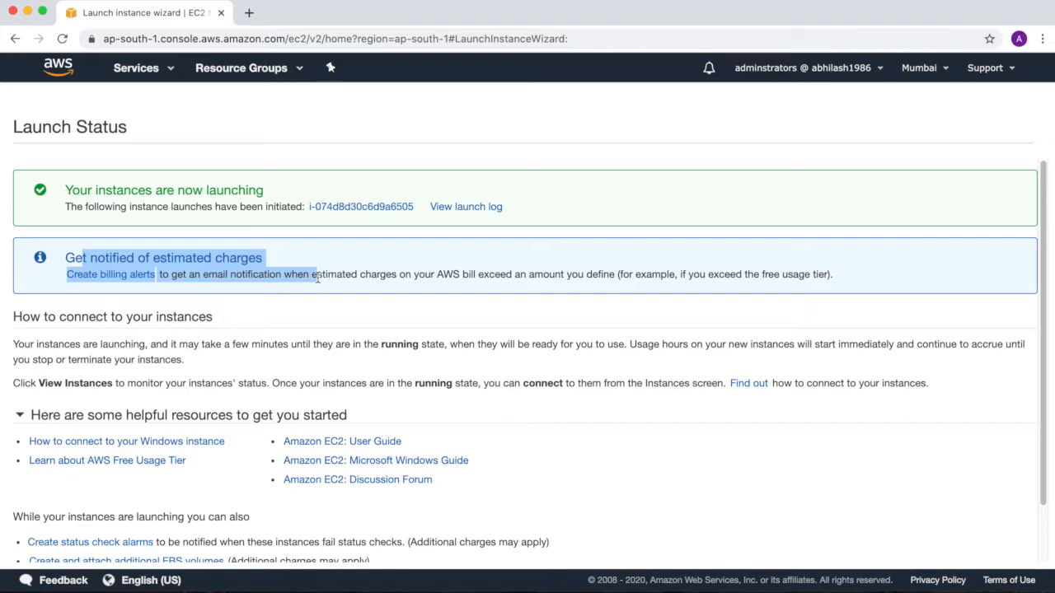
left_click(523, 331)
Step: Go to the instances list and widen the Name column to show the full instance names
scroll(597, 424, "down", 2)
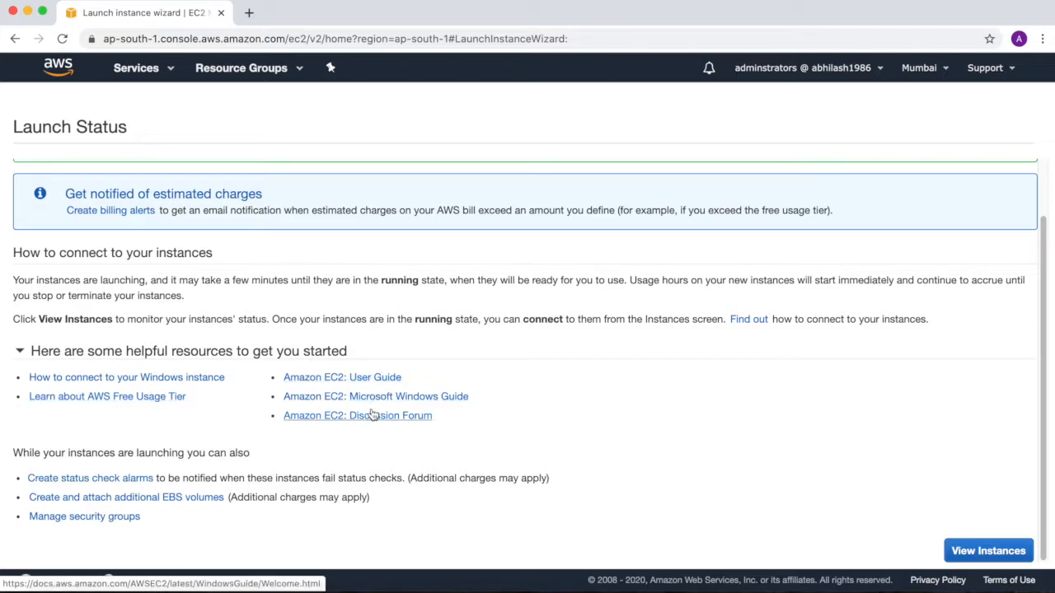
left_click(983, 552)
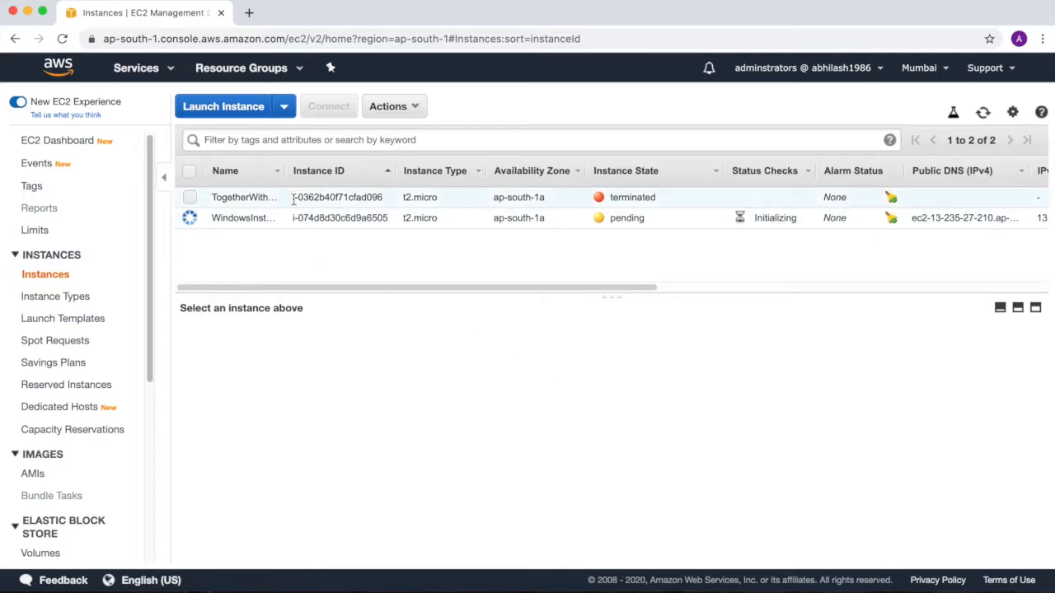
left_click_drag(286, 170, 336, 176)
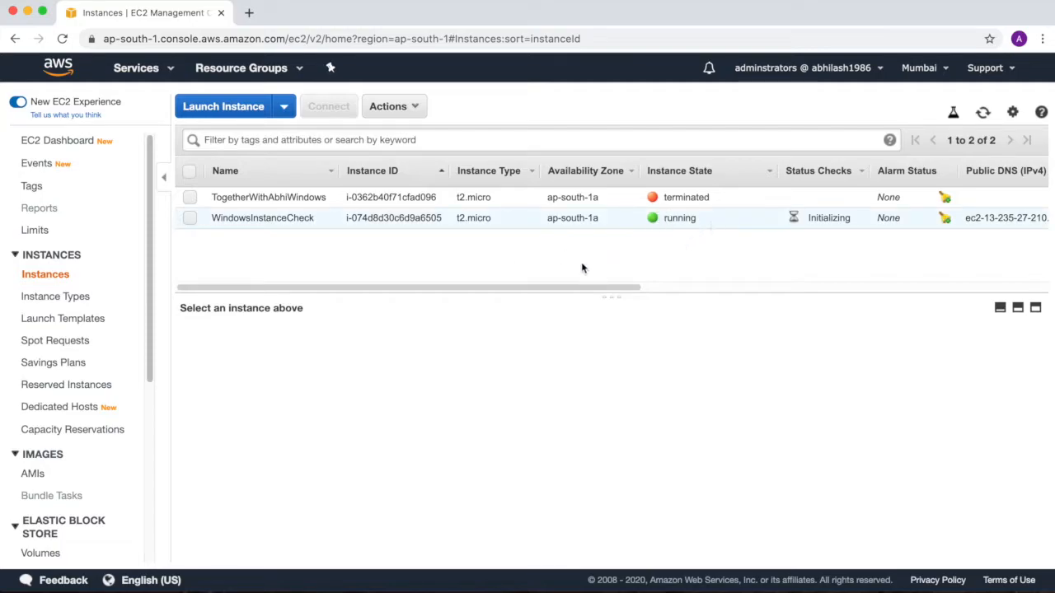
Step: Try to terminate the WindowsInstanceCheck instance, and dismiss the termination dialog
left_click(487, 218)
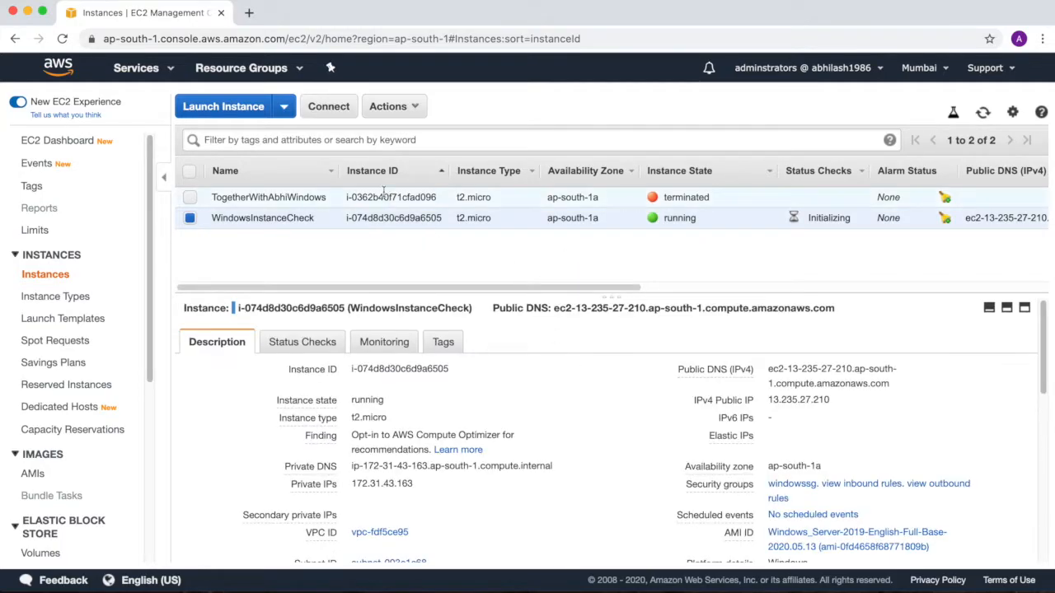
left_click(395, 107)
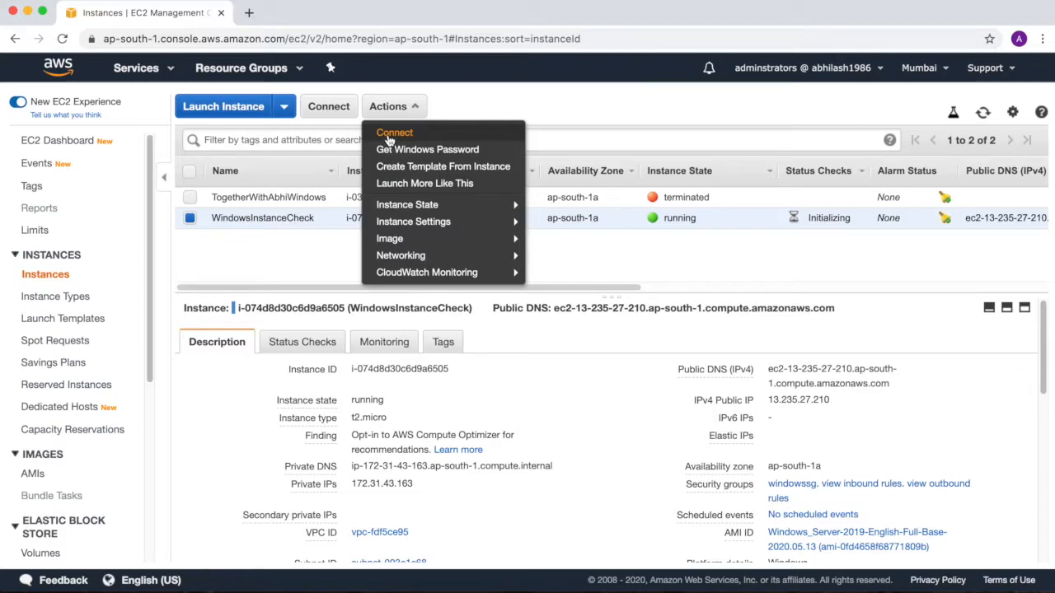
mouse_move(499, 223)
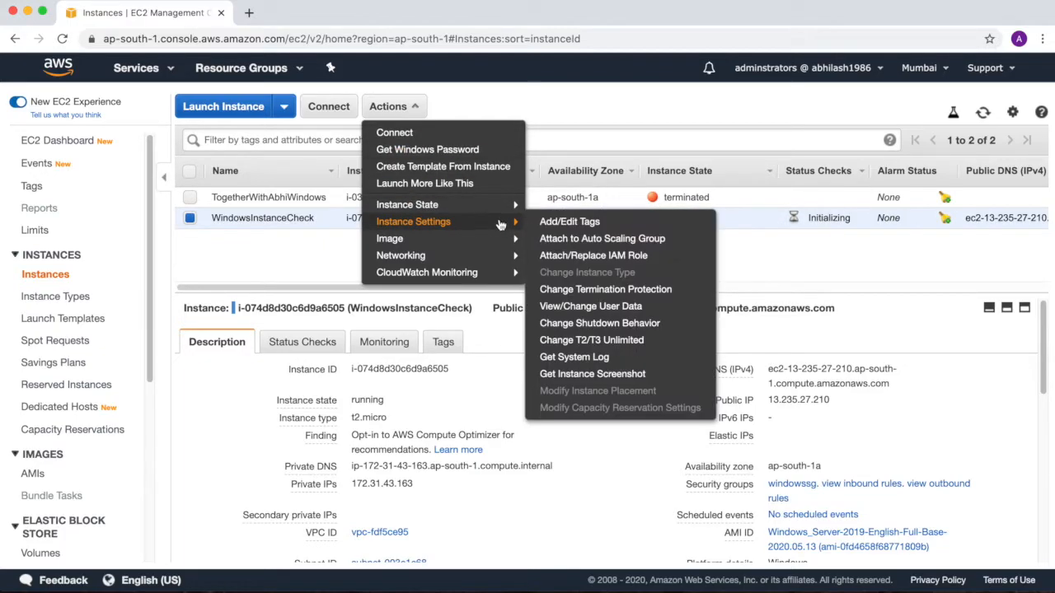
mouse_move(498, 205)
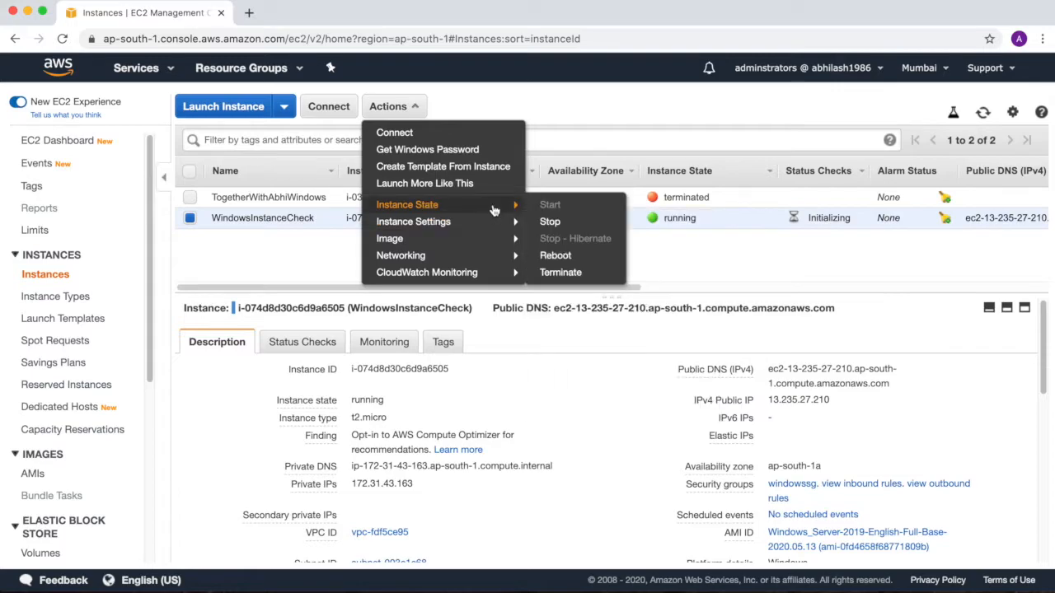
left_click(554, 271)
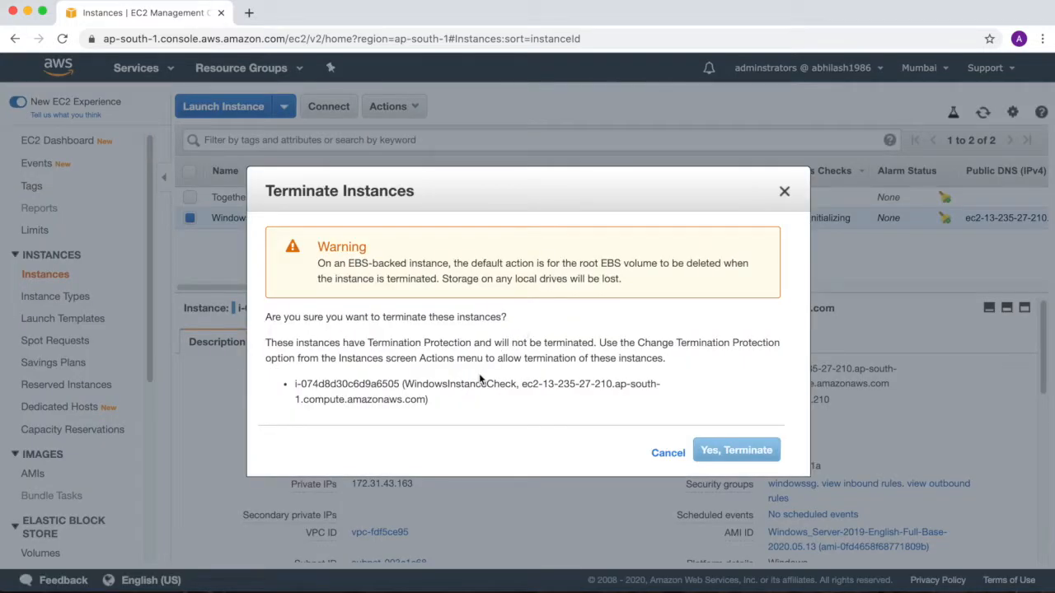
left_click(705, 451)
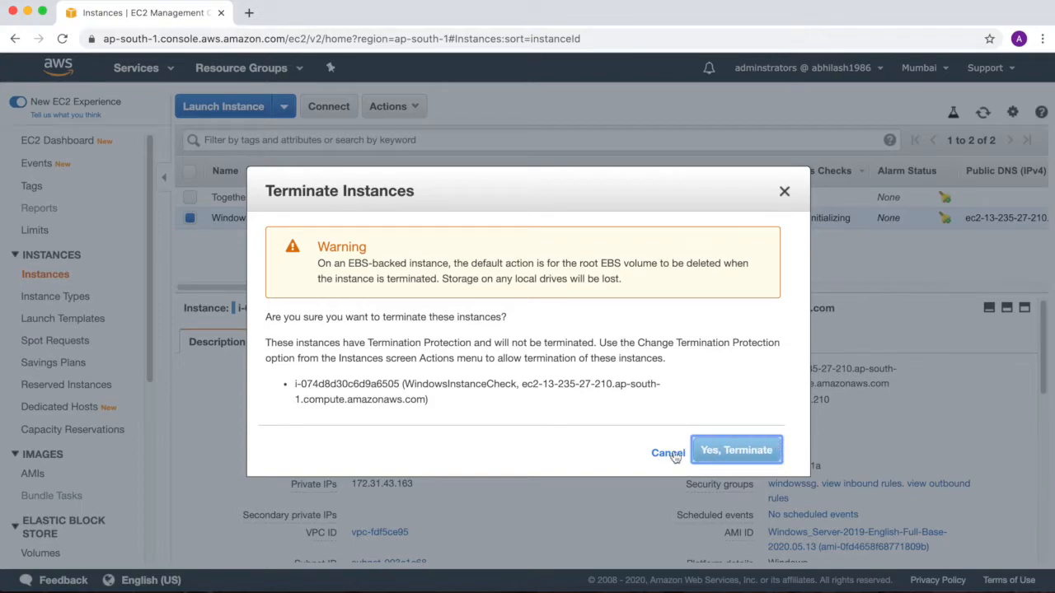
left_click(667, 453)
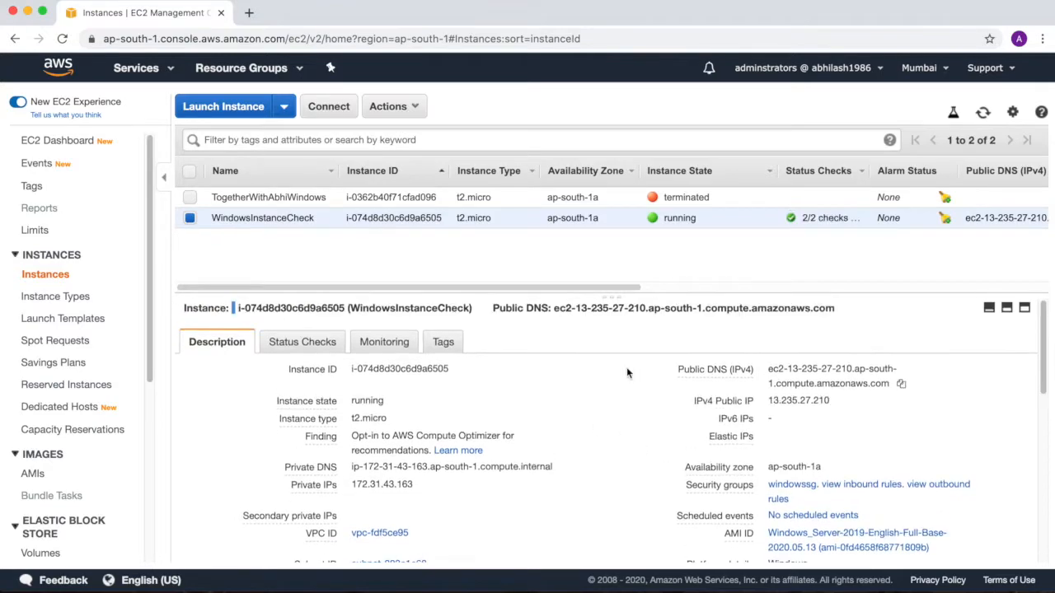
Step: Disable termination protection for the WindowsInstanceCheck instance
left_click(411, 107)
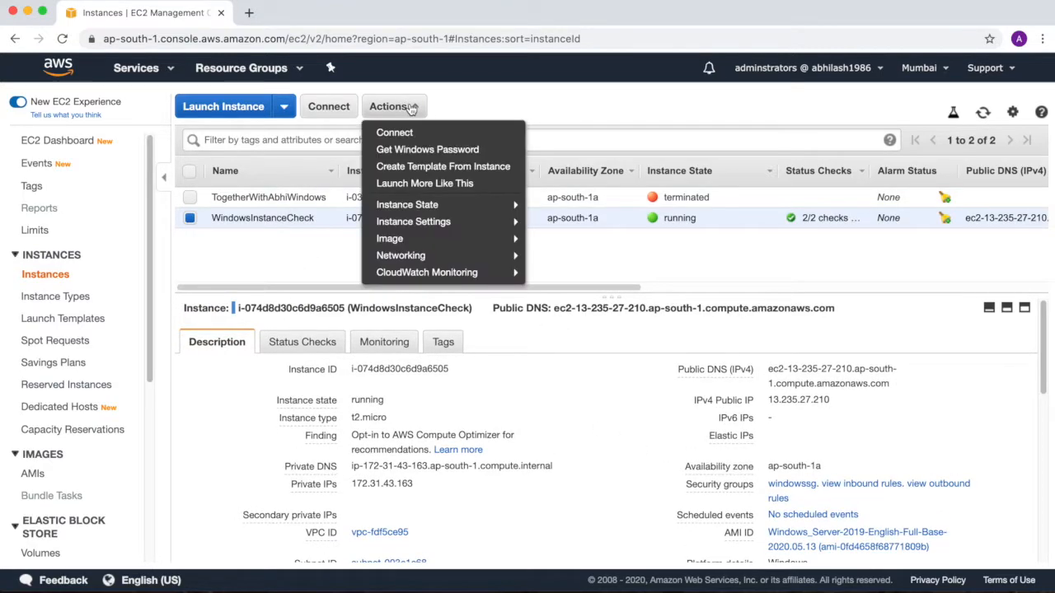
mouse_move(459, 224)
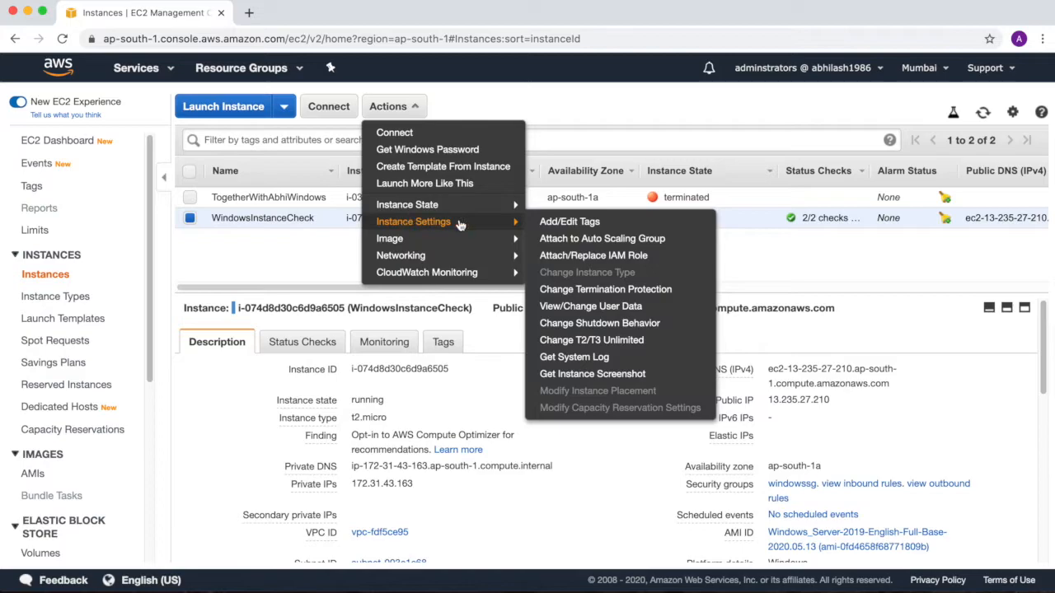
left_click(606, 289)
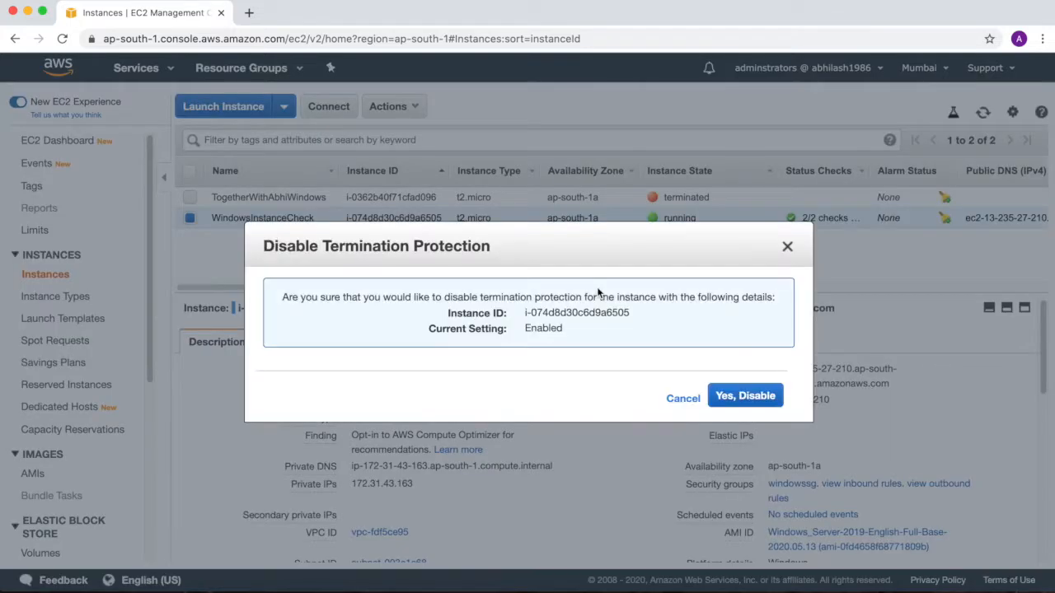
left_click(747, 403)
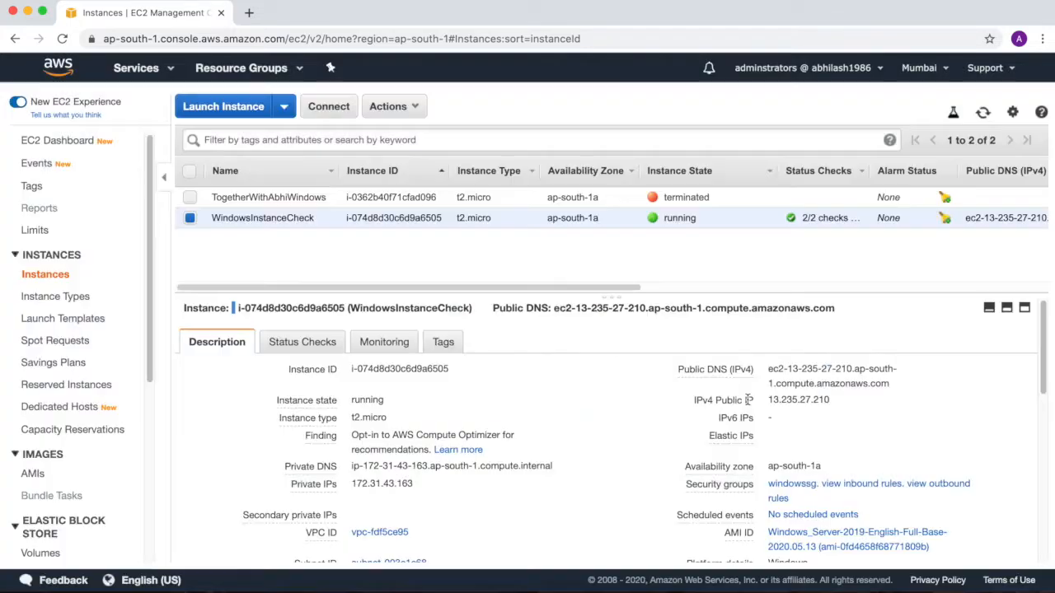
Step: Check the termination confirmation for the WindowsInstanceCheck instance again and leave it without terminating the instance
left_click(414, 111)
mouse_move(408, 207)
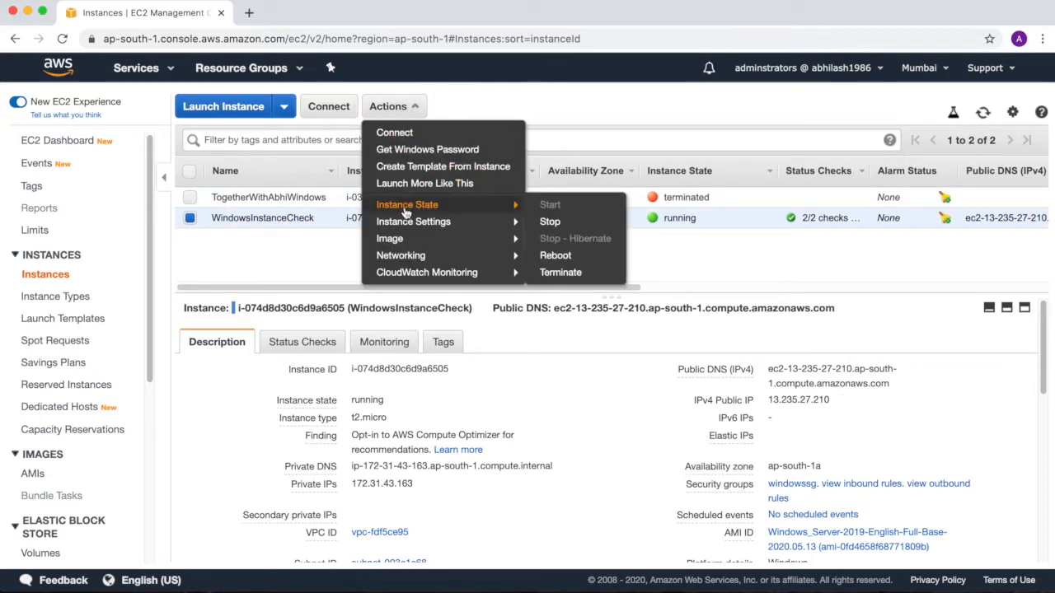
left_click(567, 273)
left_click(719, 434)
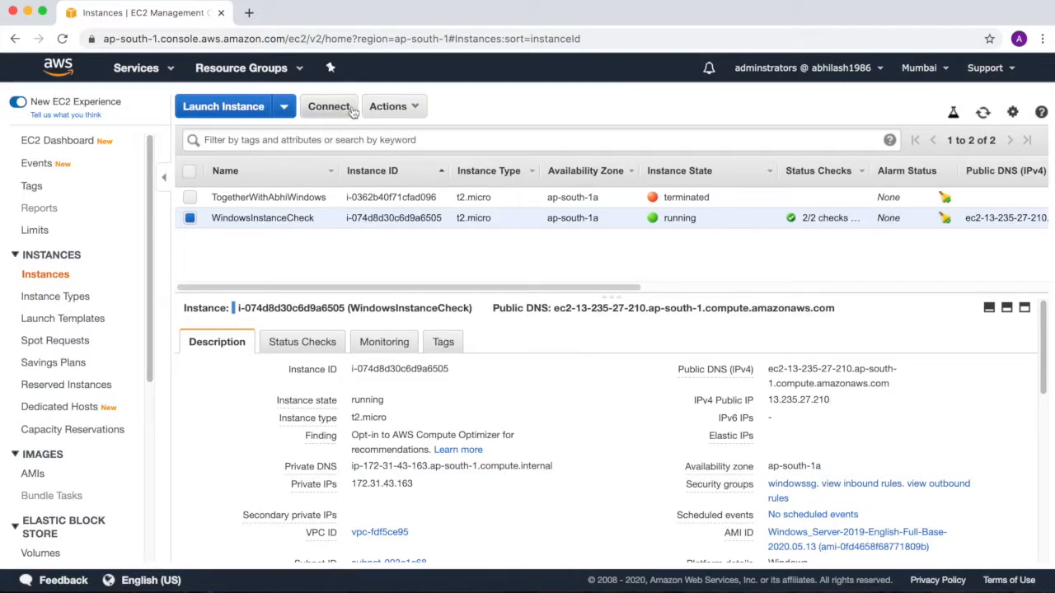
Step: Decrypt the instance's Windows administrator password for a standalone RDP connection using the key pair file windowskp.pem
left_click(335, 106)
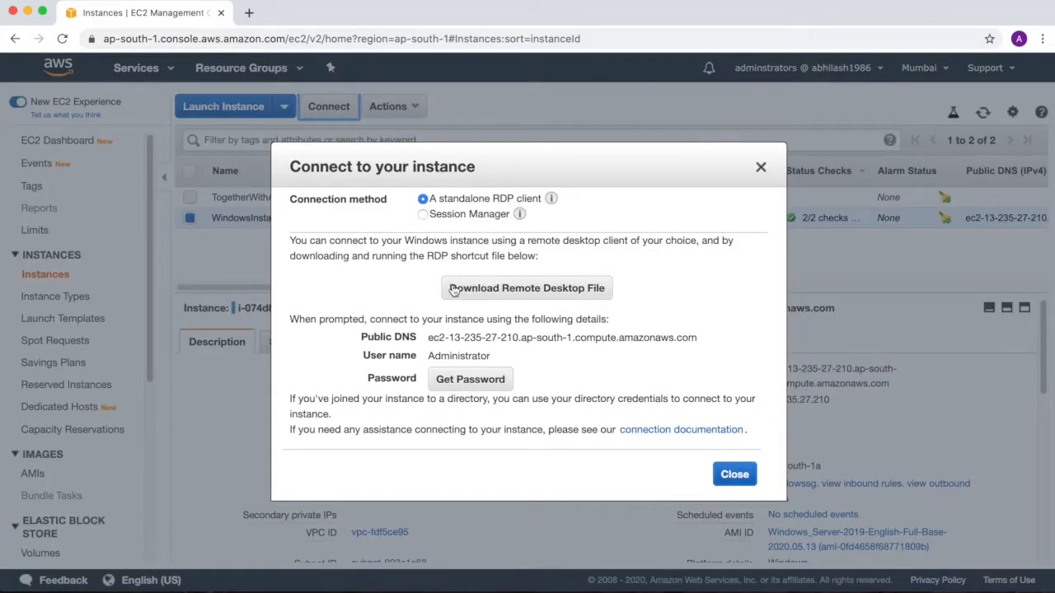
left_click(467, 378)
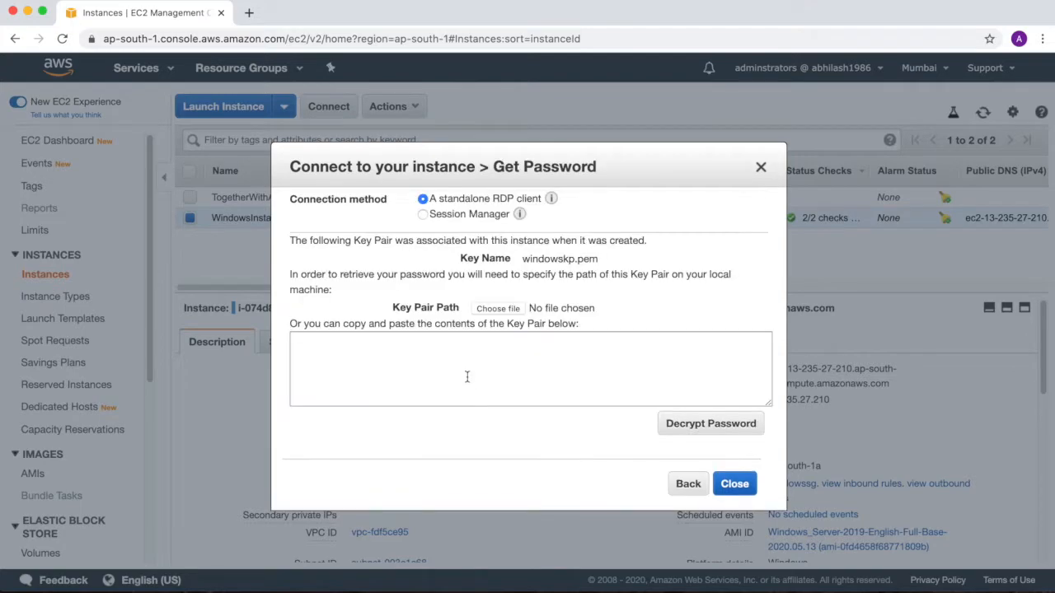
left_click(497, 308)
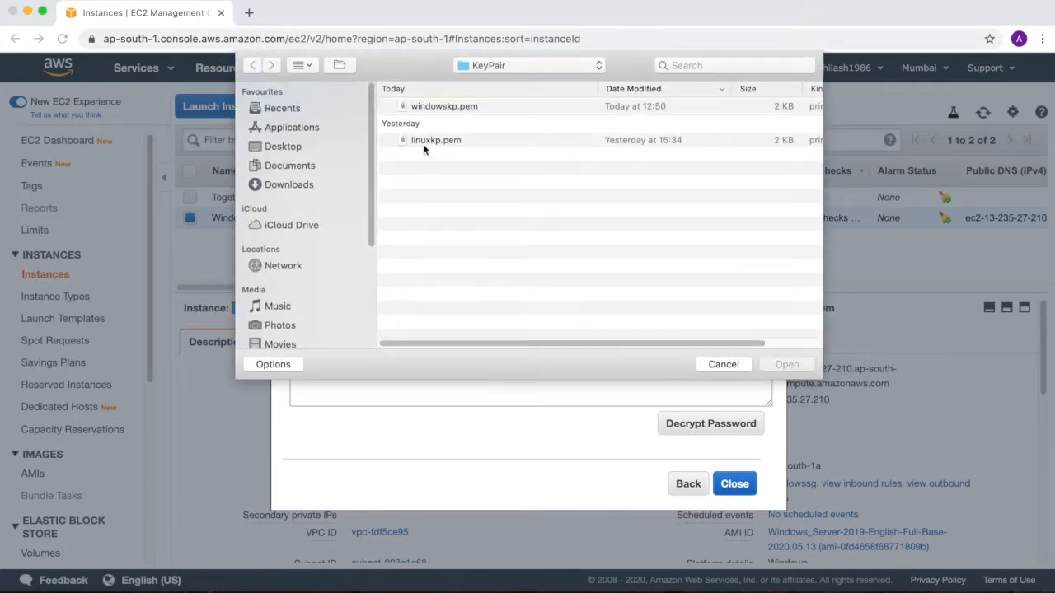
double_click(439, 108)
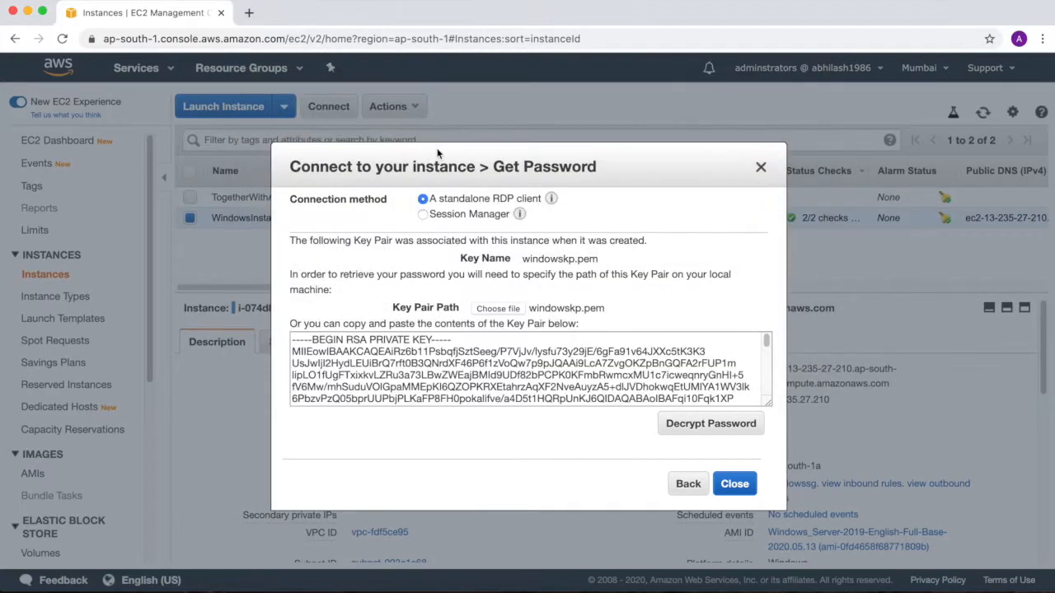
left_click(677, 422)
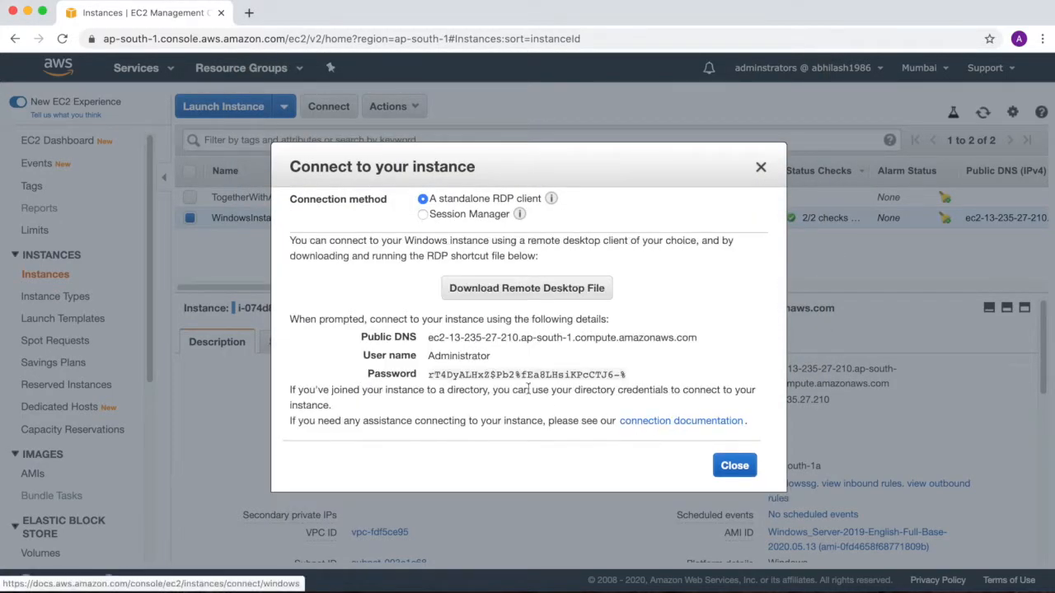
Step: Copy the decrypted instance password into the last line of the ec2 notes in Sublime Text, and return to Chrome
left_click(633, 376)
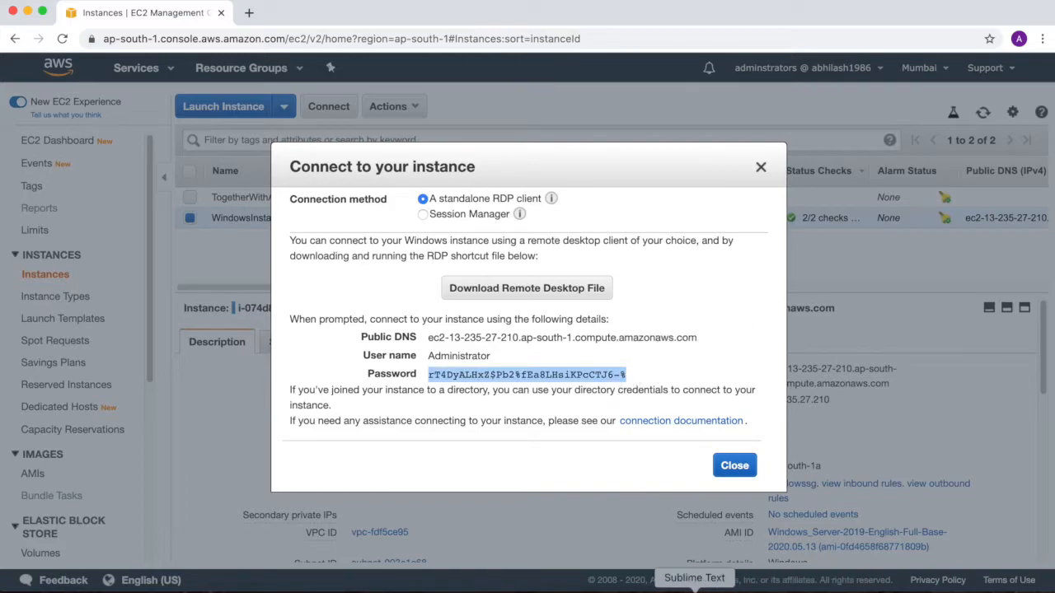
left_click(756, 586)
left_click(73, 422)
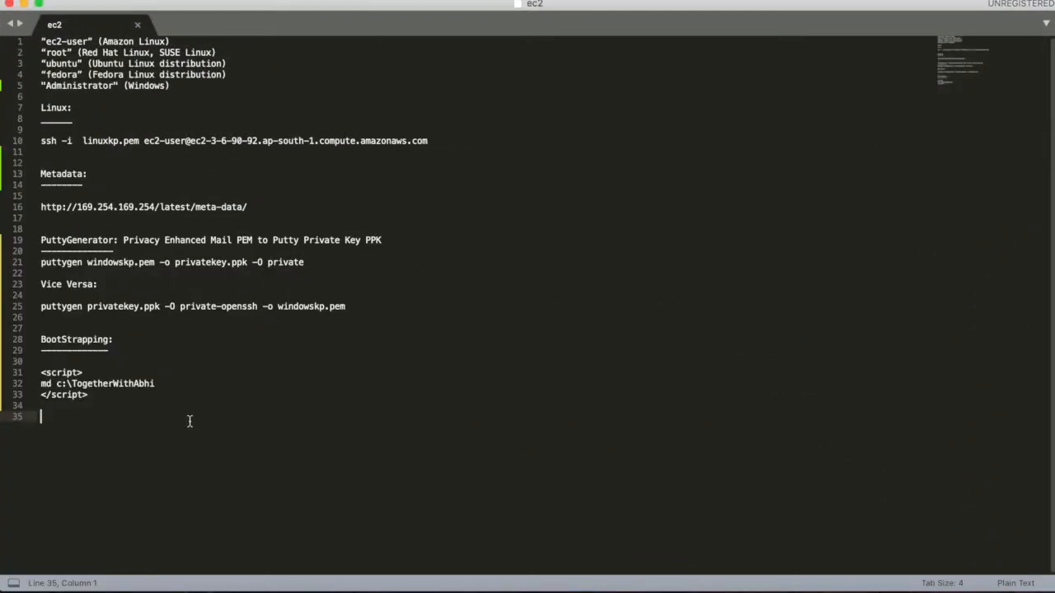
key("super+v")
key("super+Tab")
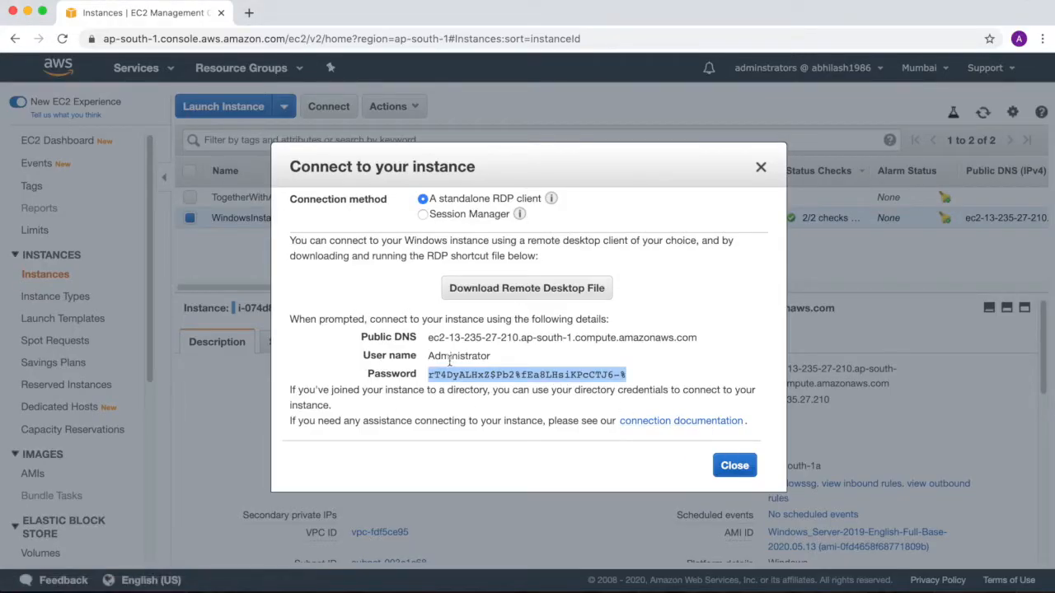
Step: Review the user name and connection details of WindowsInstanceCheck, and close the connection dialog
left_click_drag(441, 356, 488, 356)
left_click(726, 466)
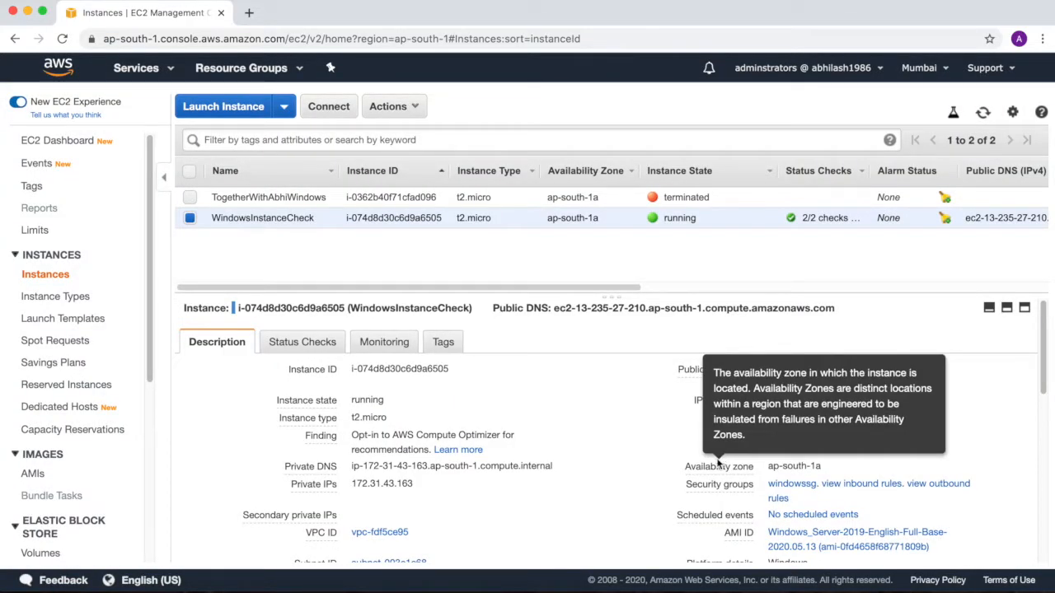
left_click(330, 108)
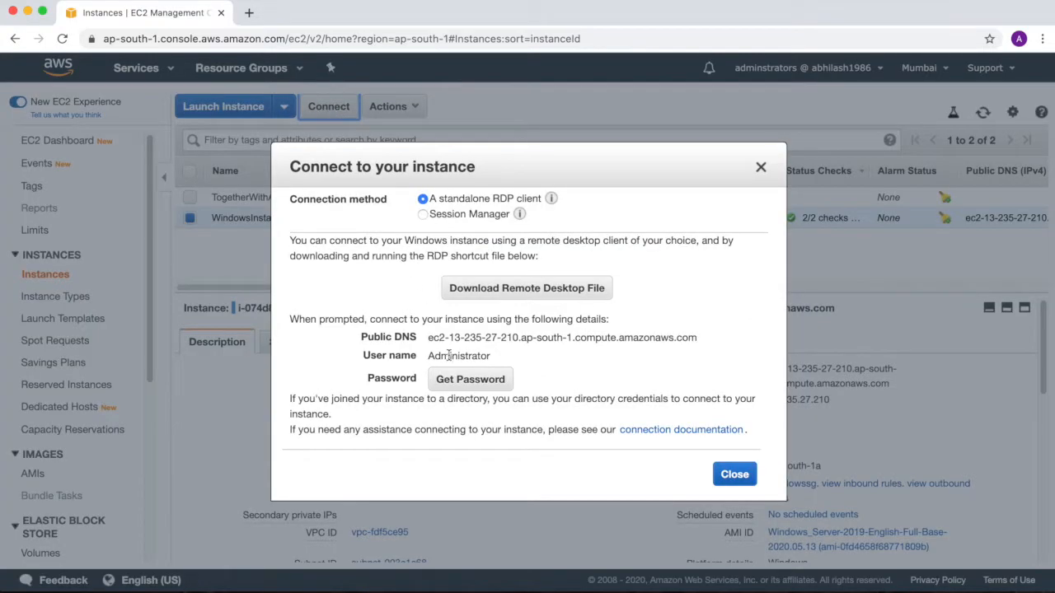
left_click(761, 168)
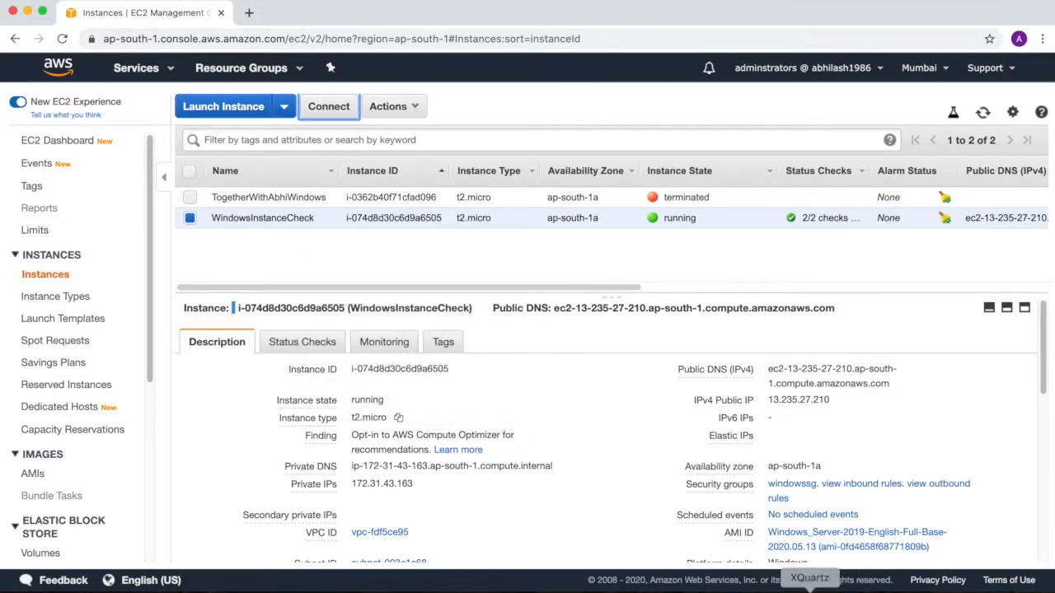
left_click(72, 589)
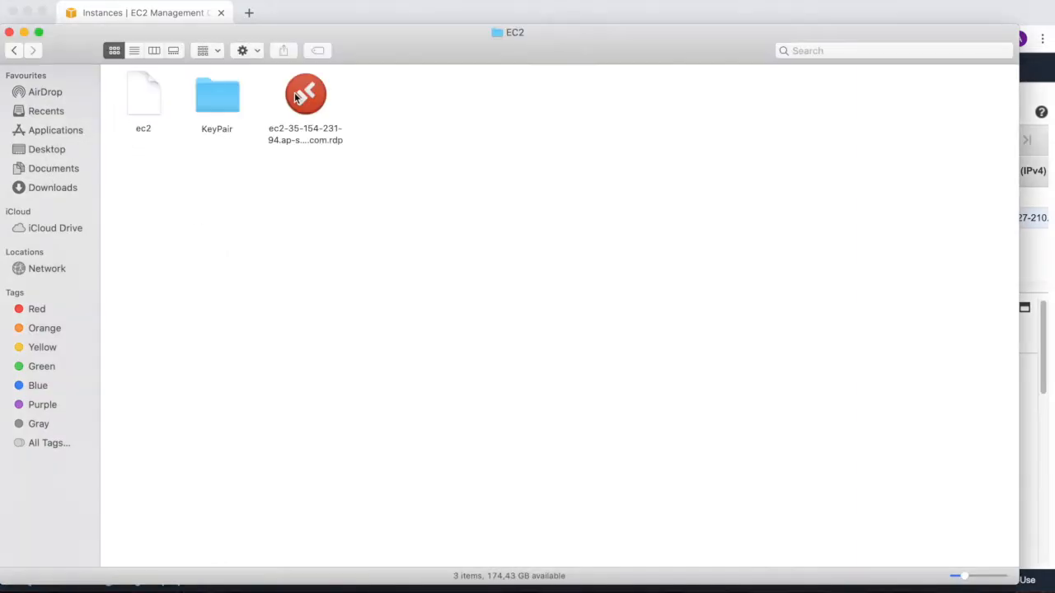
double_click(301, 95)
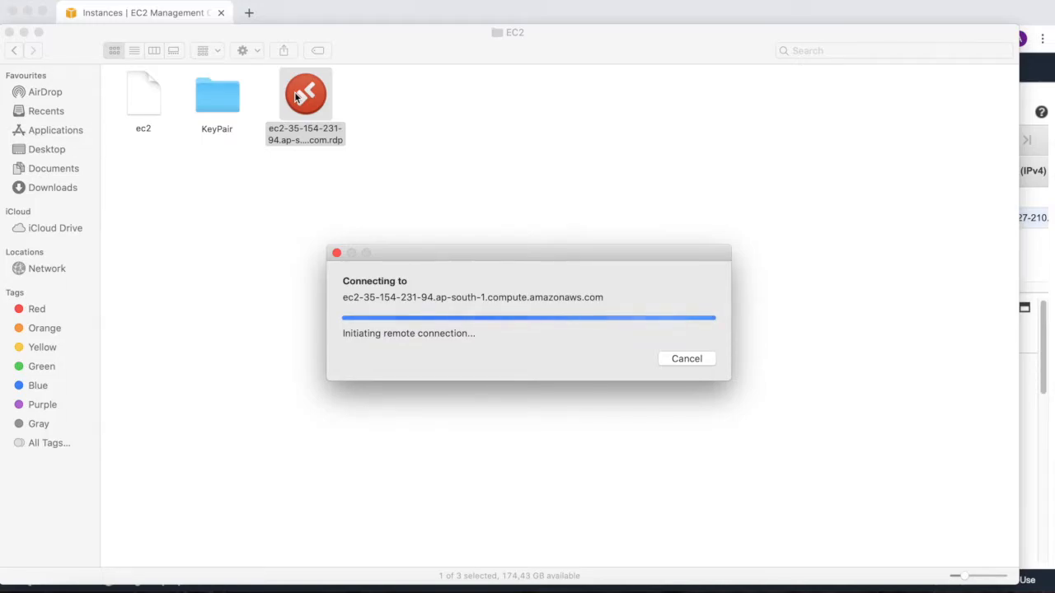
left_click(28, 11)
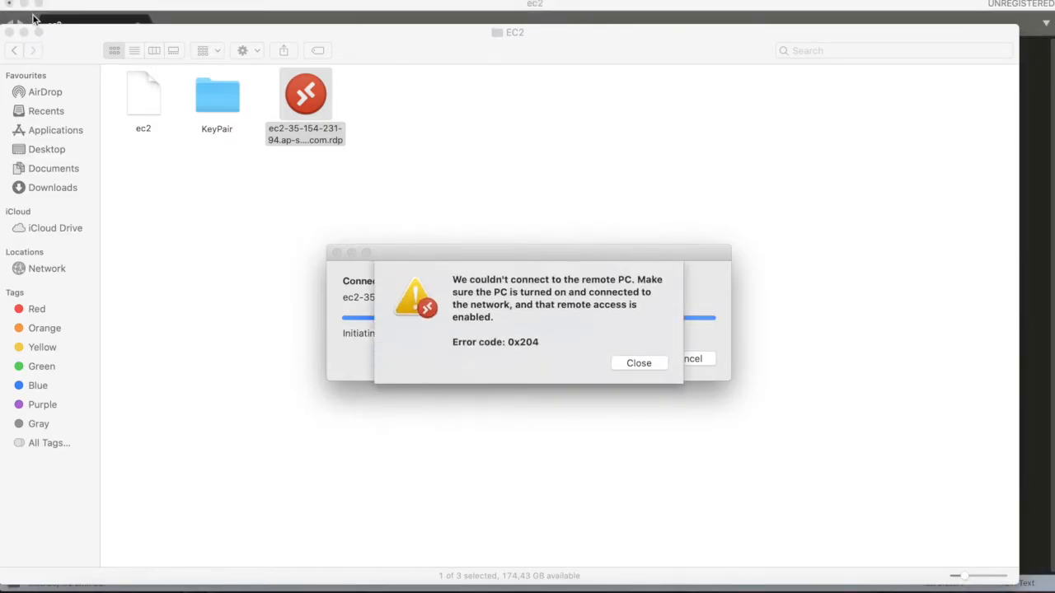
left_click(639, 363)
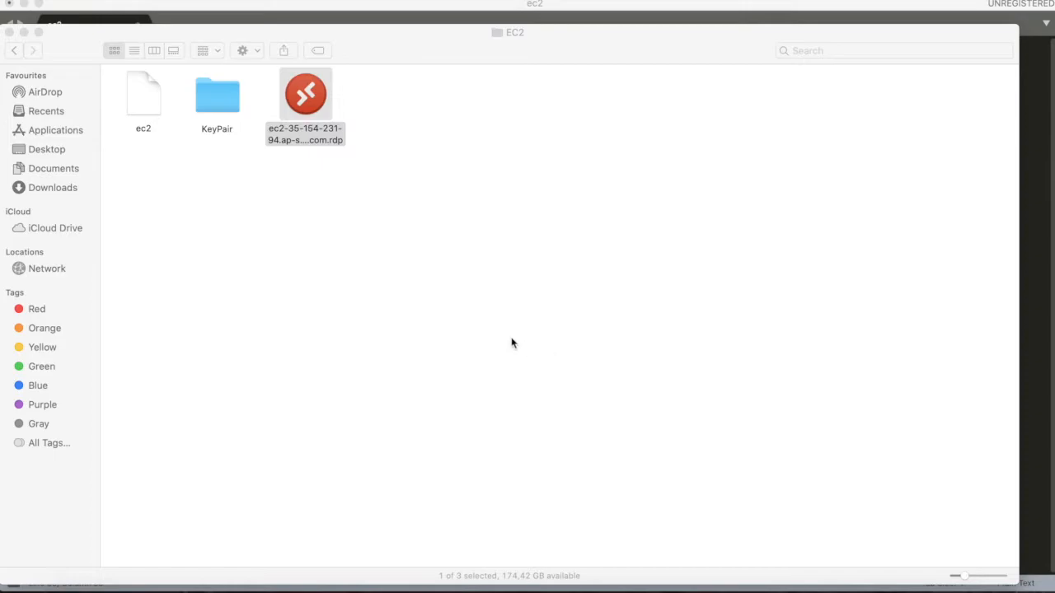
right_click(307, 107)
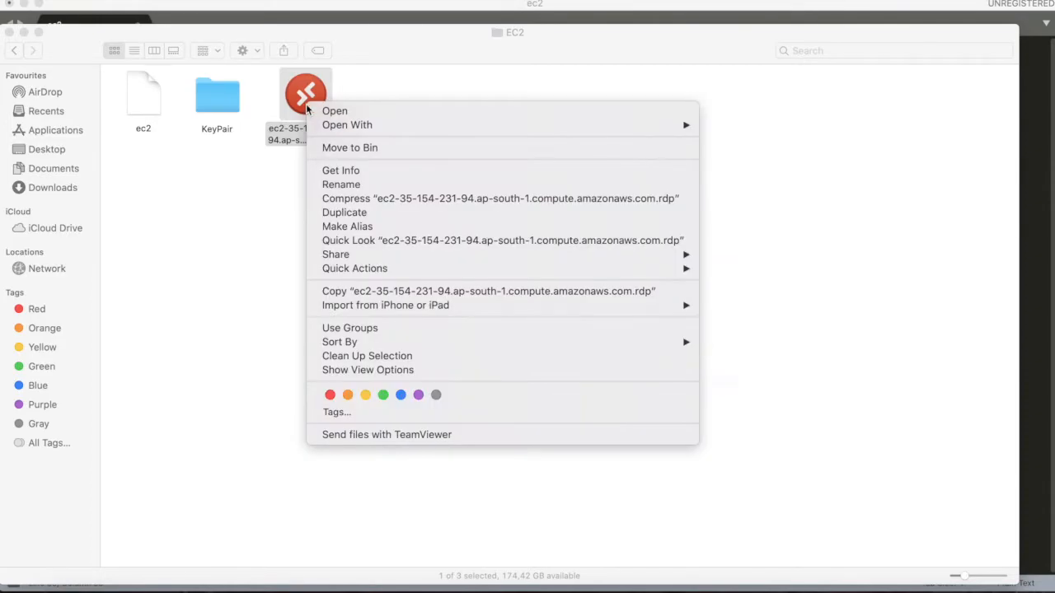
left_click(354, 150)
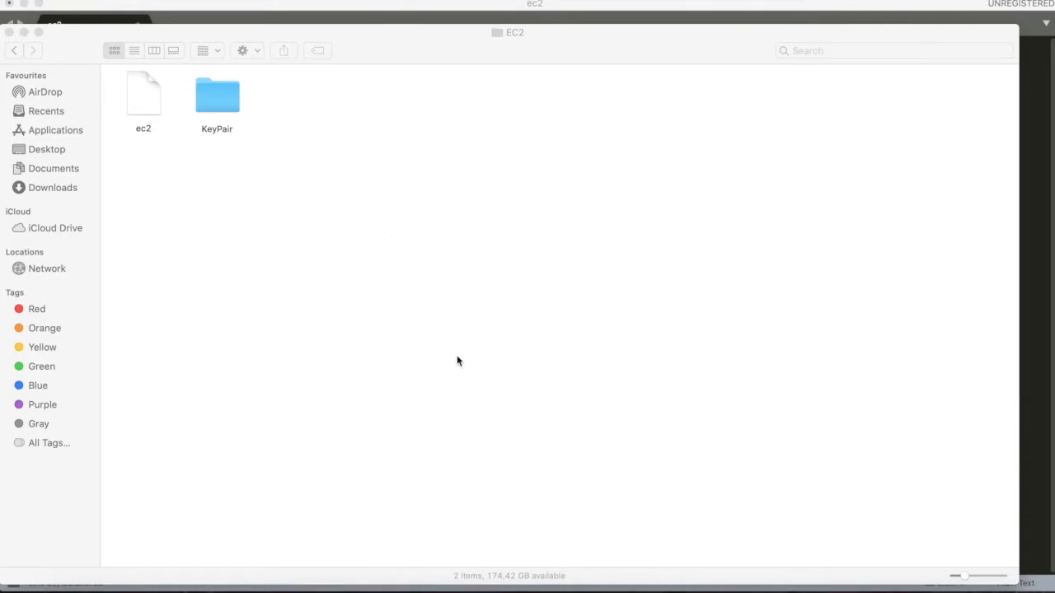
left_click(459, 361)
key("super+Tab")
left_click(201, 28)
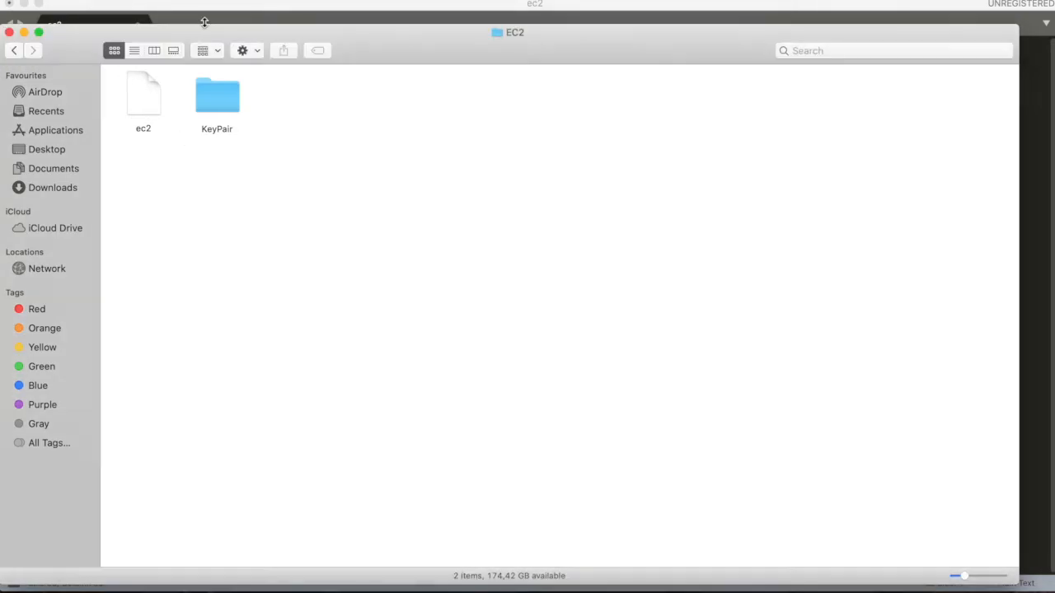
left_click(24, 33)
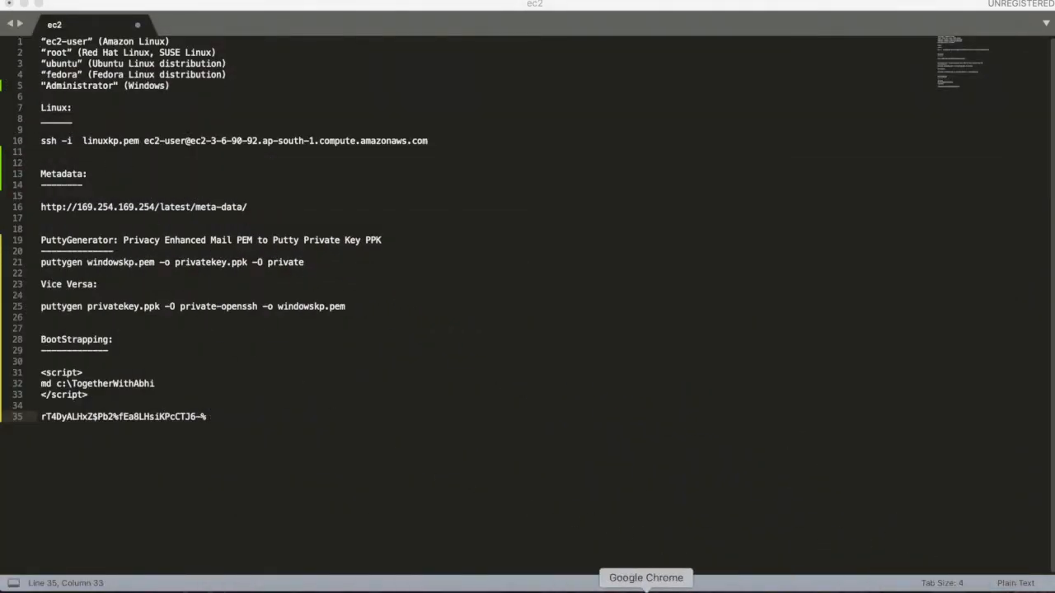
Step: Switch to Chrome and download a fresh Remote Desktop file for WindowsInstanceCheck
left_click(646, 588)
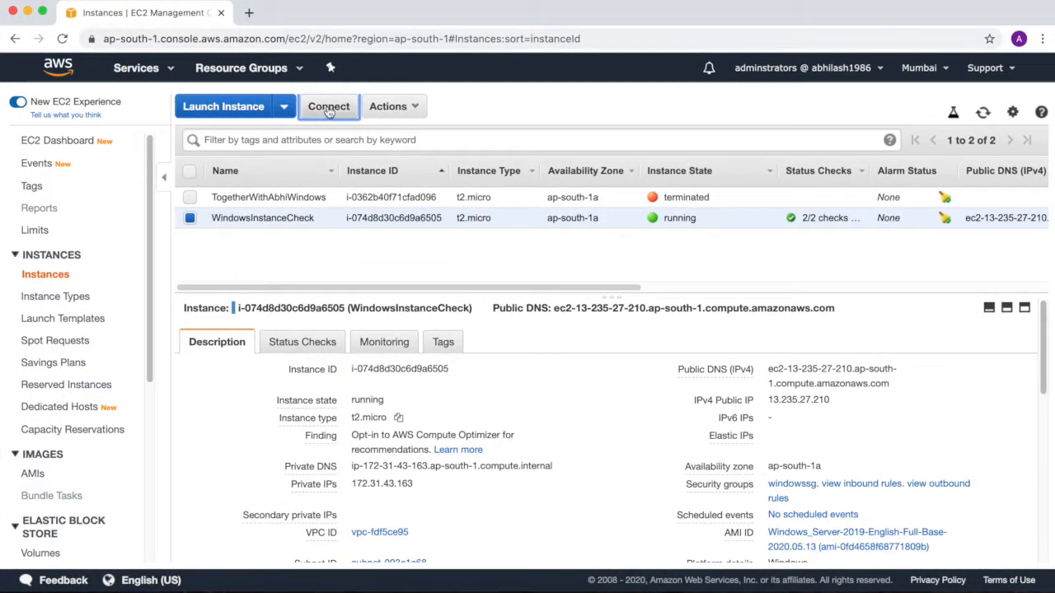
left_click(329, 110)
left_click(526, 289)
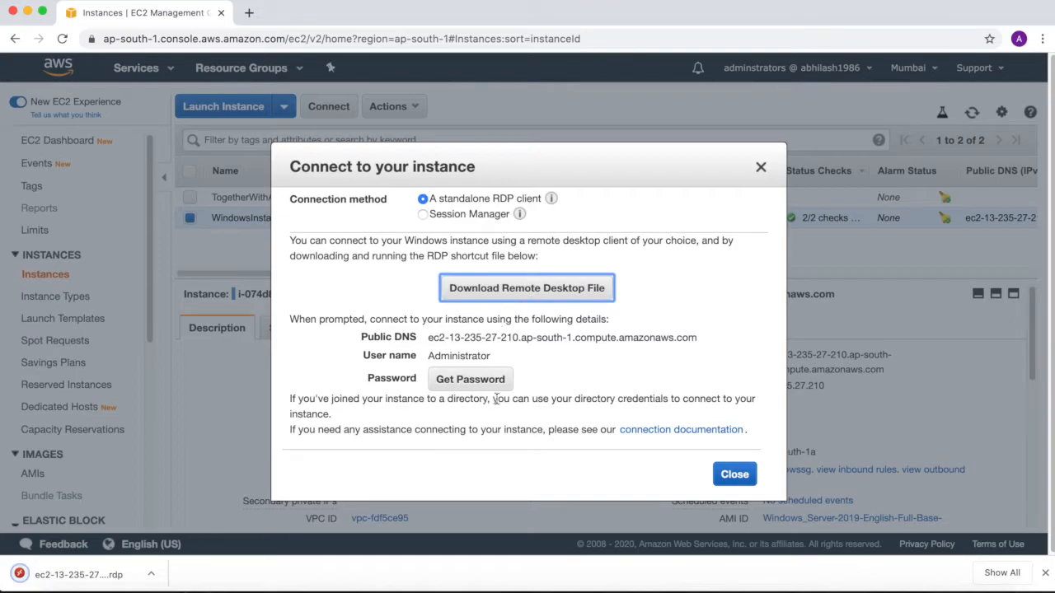
Step: Decrypt the WindowsInstanceCheck password again with the windowskp.pem key contents and close the connection dialog
left_click(470, 380)
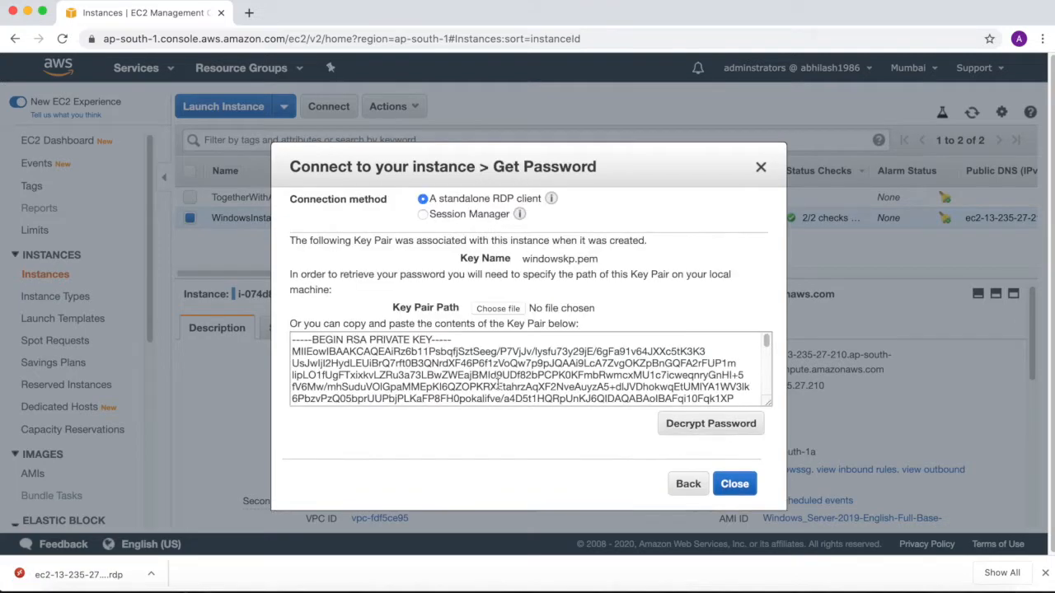
left_click(714, 427)
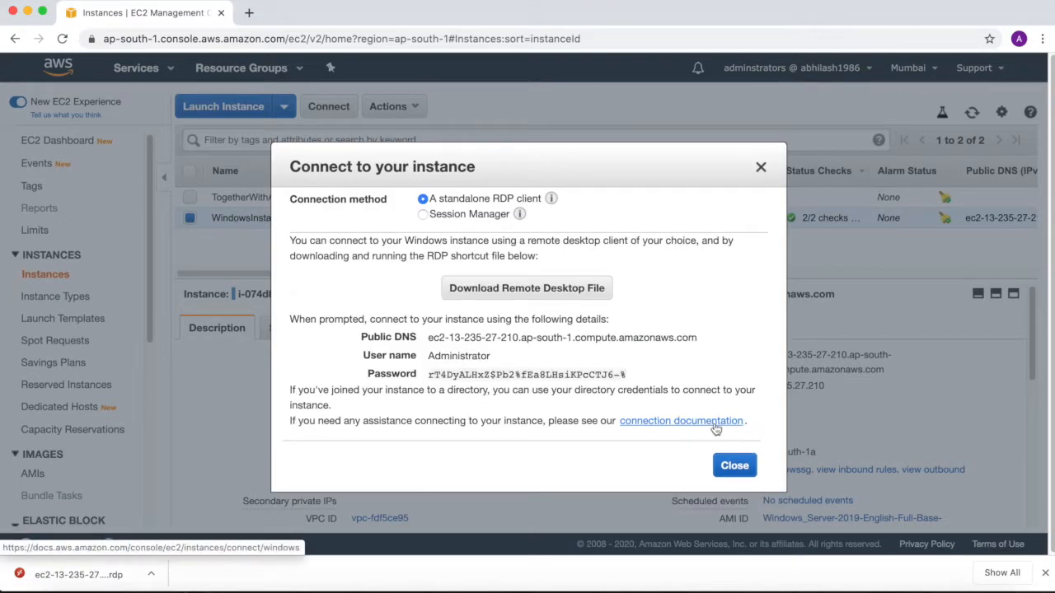
left_click(725, 467)
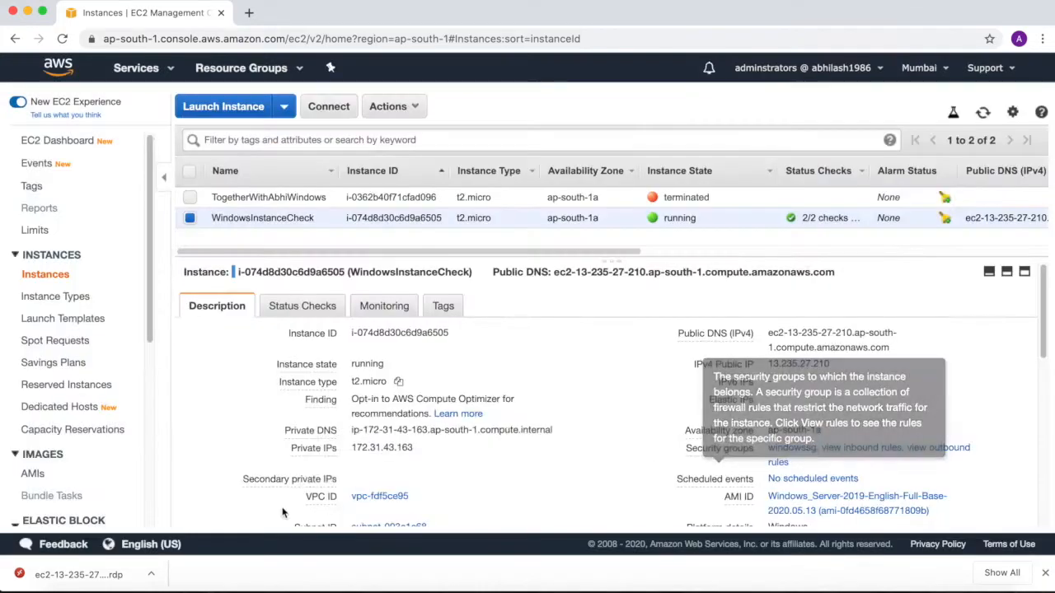
left_click(151, 574)
left_click(179, 541)
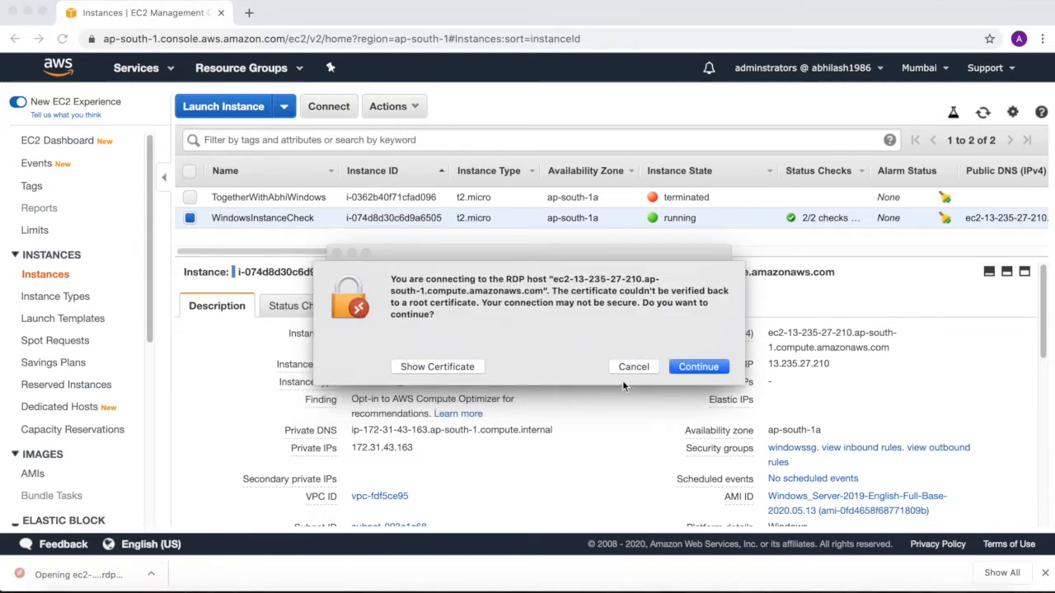
left_click(697, 367)
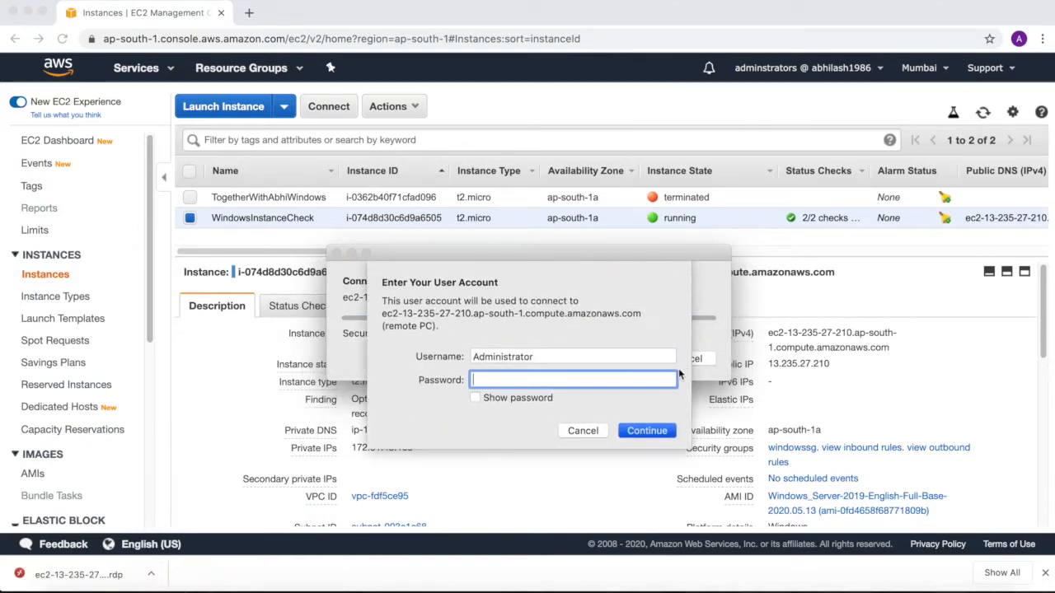
key("super+v")
left_click(630, 430)
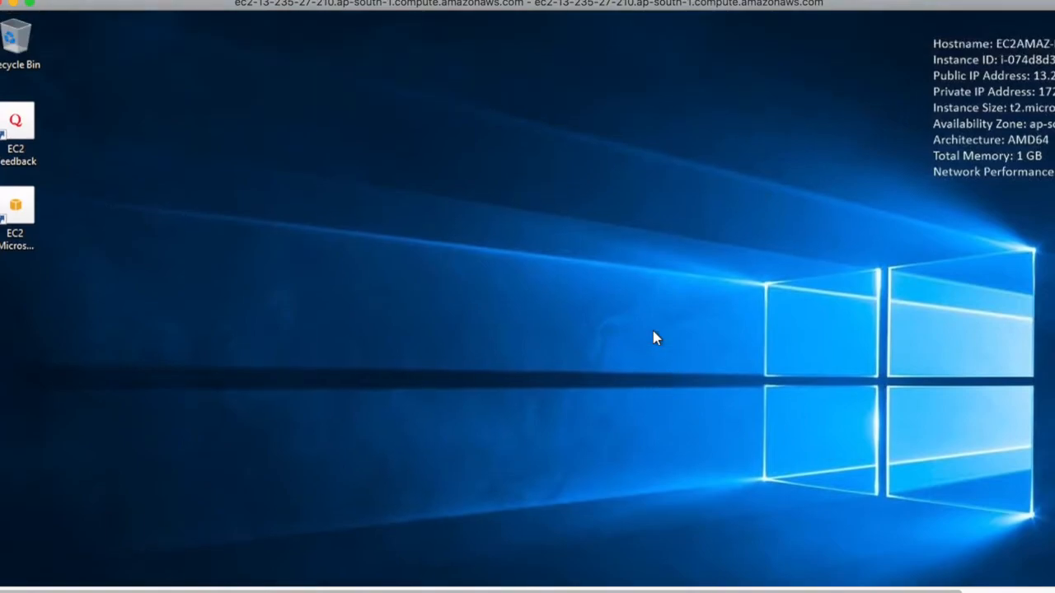
Step: Create a folder named MyInstanceFolder on Local Disk (C:) of the remote instance and open it
key("super+e")
left_click(177, 326)
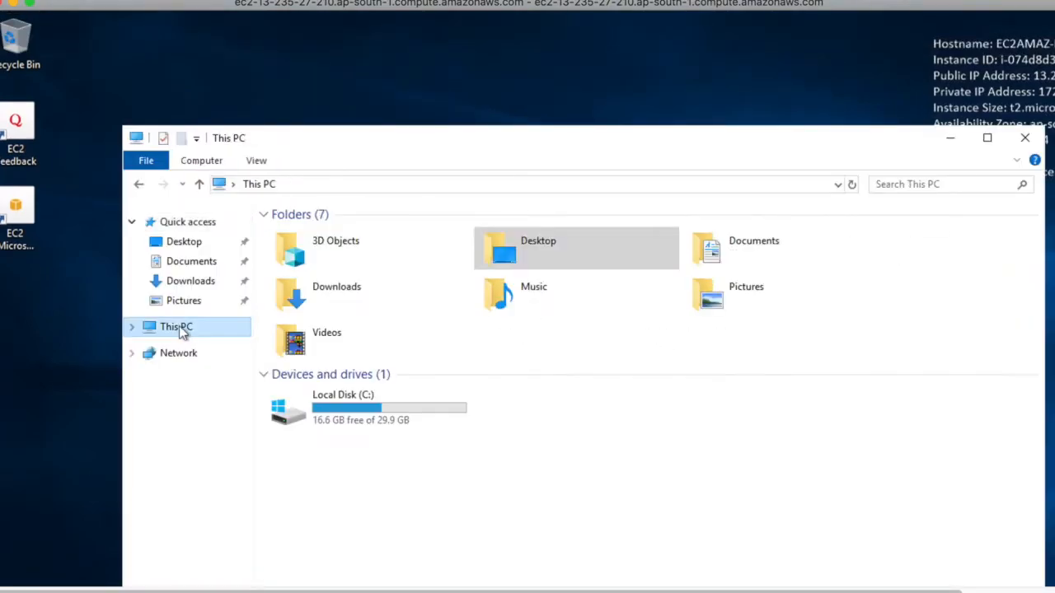
double_click(359, 416)
right_click(377, 401)
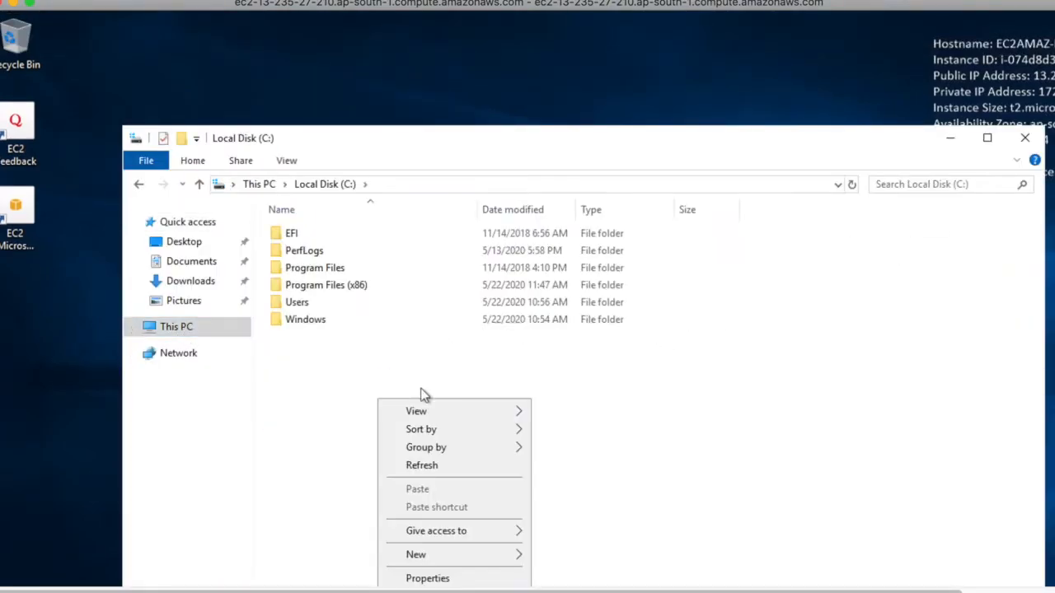
mouse_move(445, 555)
left_click(619, 558)
type("mYiNST")
key("BackSpace")
key("BackSpace")
key("BackSpace")
key("BackSpace")
key("BackSpace")
key("BackSpace")
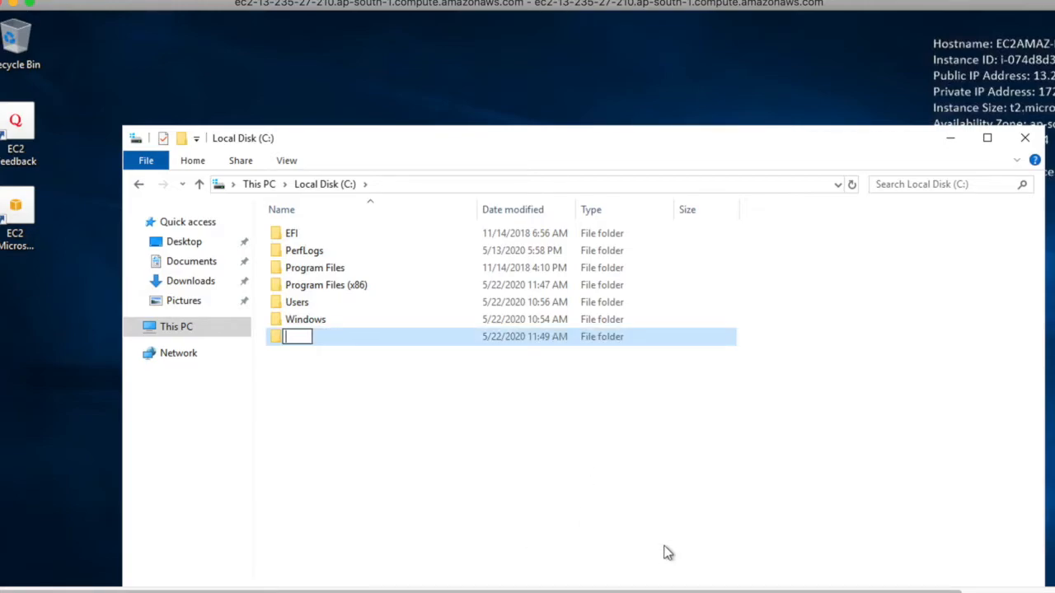
type("MyInstance")
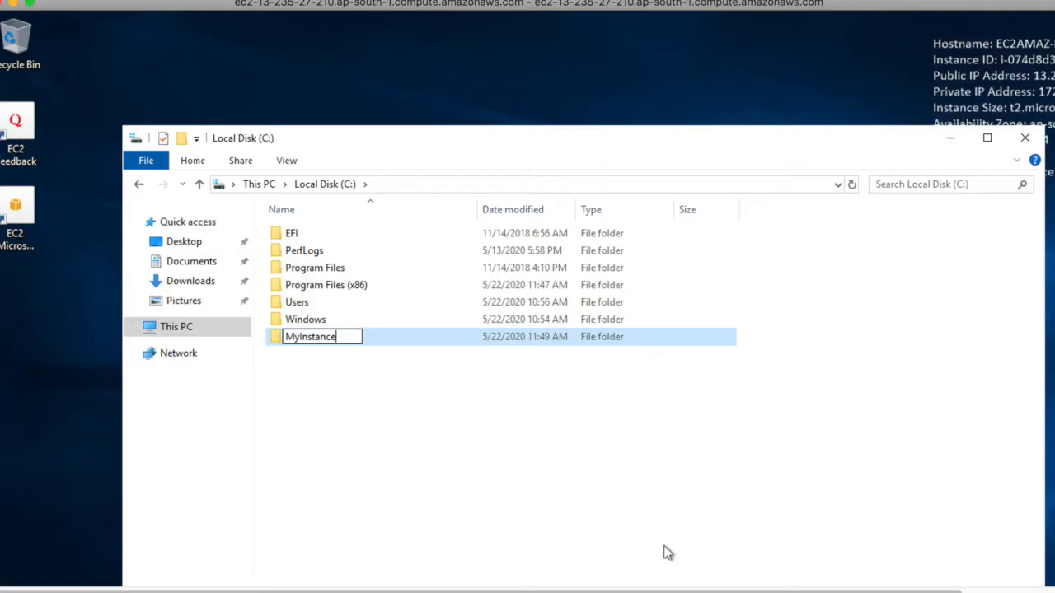
type("Folder")
key("Return")
key("Return")
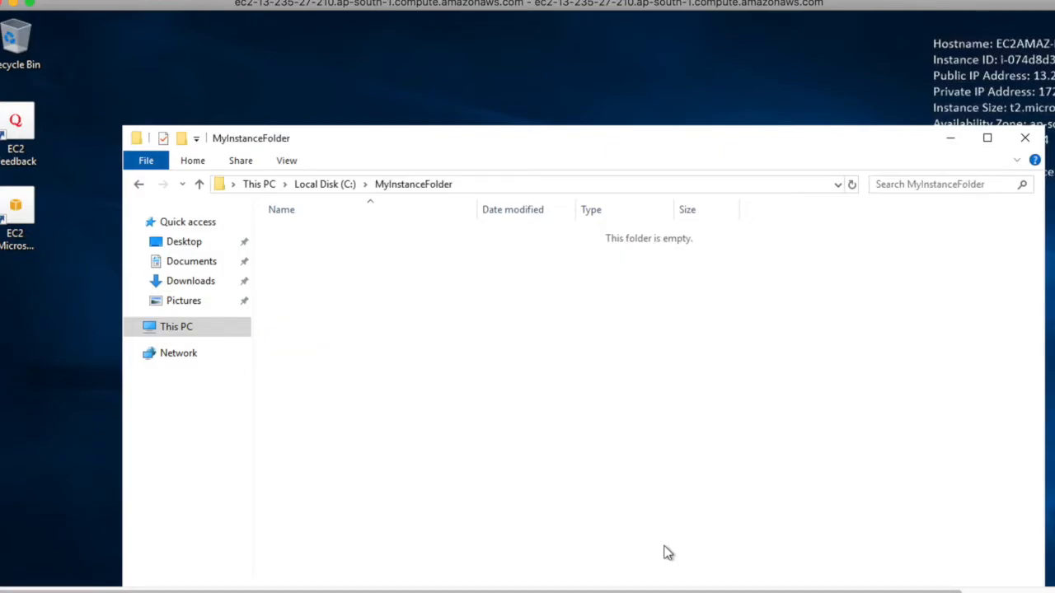
Step: Create a text document named test in MyInstanceFolder and open it in Notepad
right_click(667, 553)
mouse_move(724, 507)
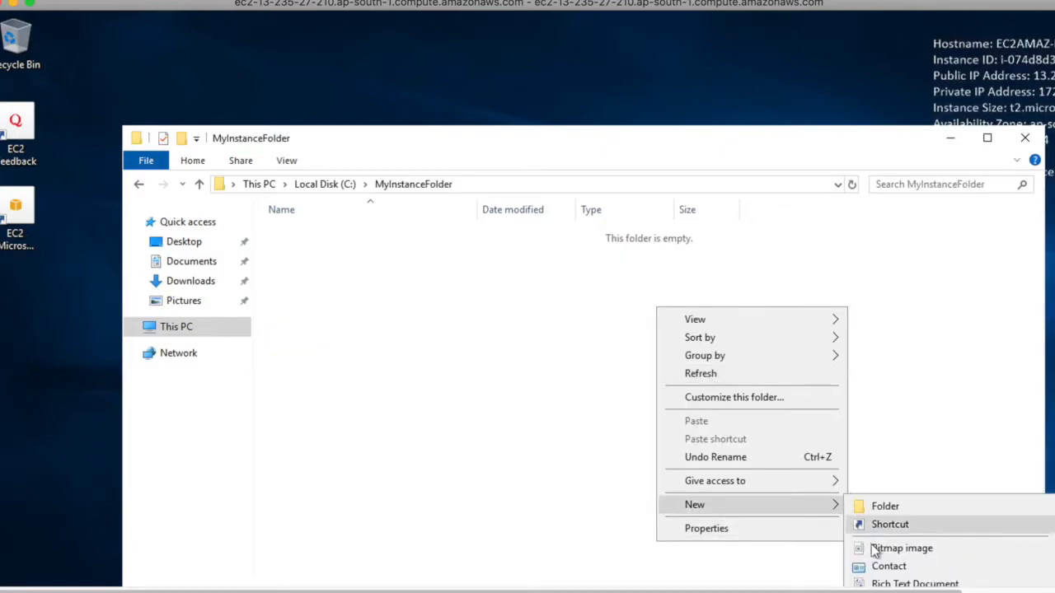
left_click(521, 323)
right_click(321, 248)
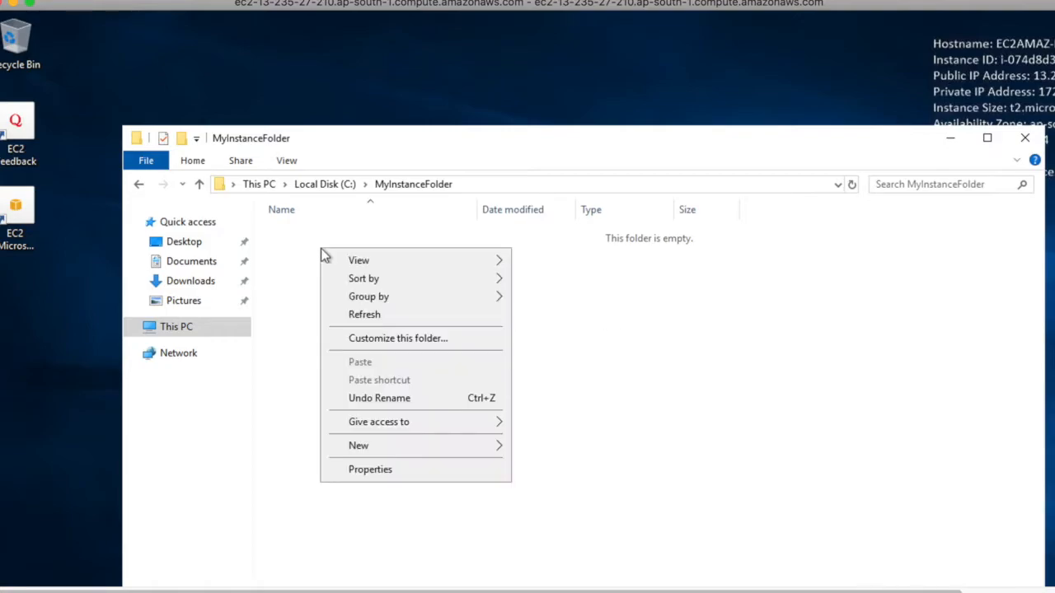
mouse_move(396, 450)
left_click(523, 483)
type("test")
key("Return")
key("Return")
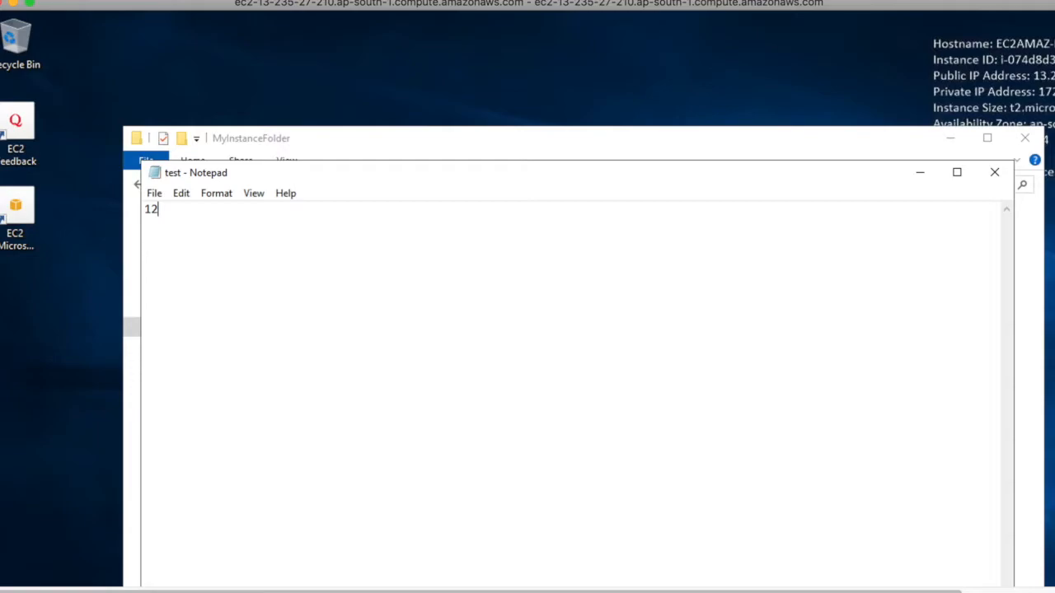
Step: Save the sample digits entered in the test file, close Notepad, and go back to Local Disk (C:)
key("super+s")
left_click(719, 299)
left_click(152, 195)
left_click(175, 245)
key("alt+F4")
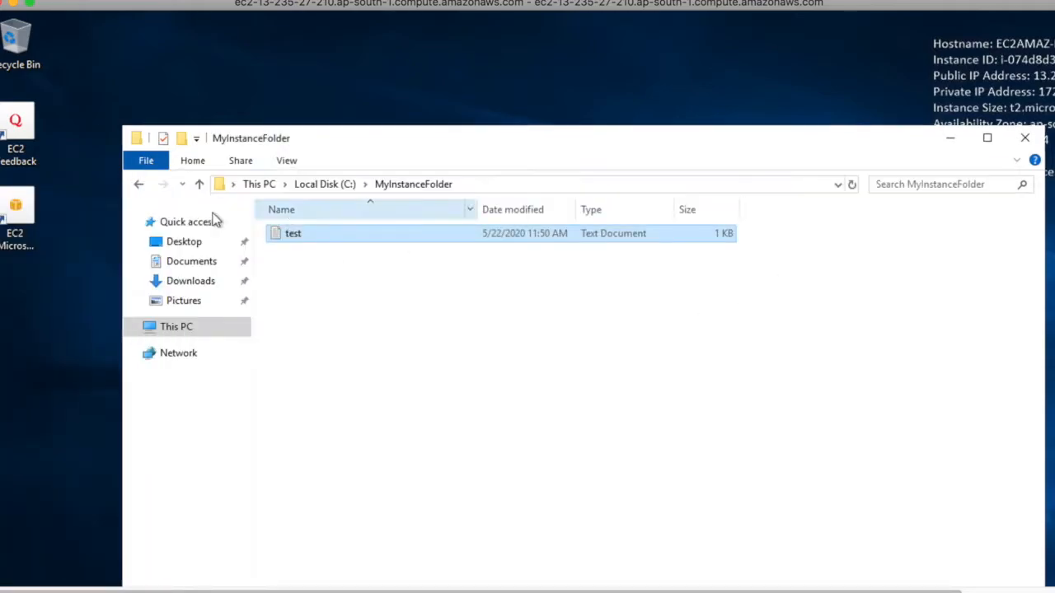
left_click(314, 185)
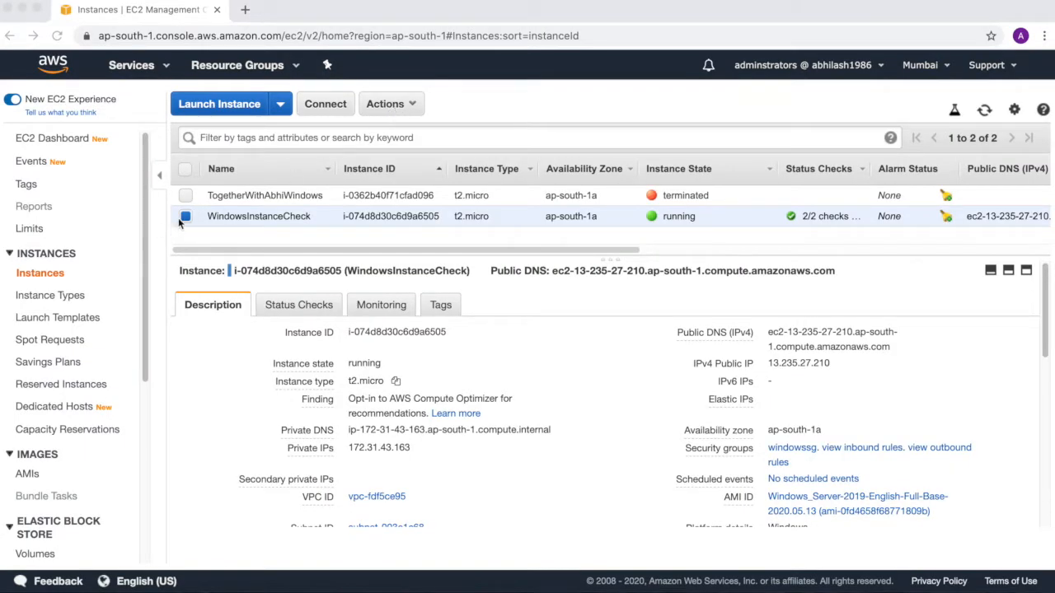
Step: Switch to the EC2 console and stop WindowsInstanceCheck after reading the note about ephemeral storage data
left_click(403, 113)
mouse_move(419, 209)
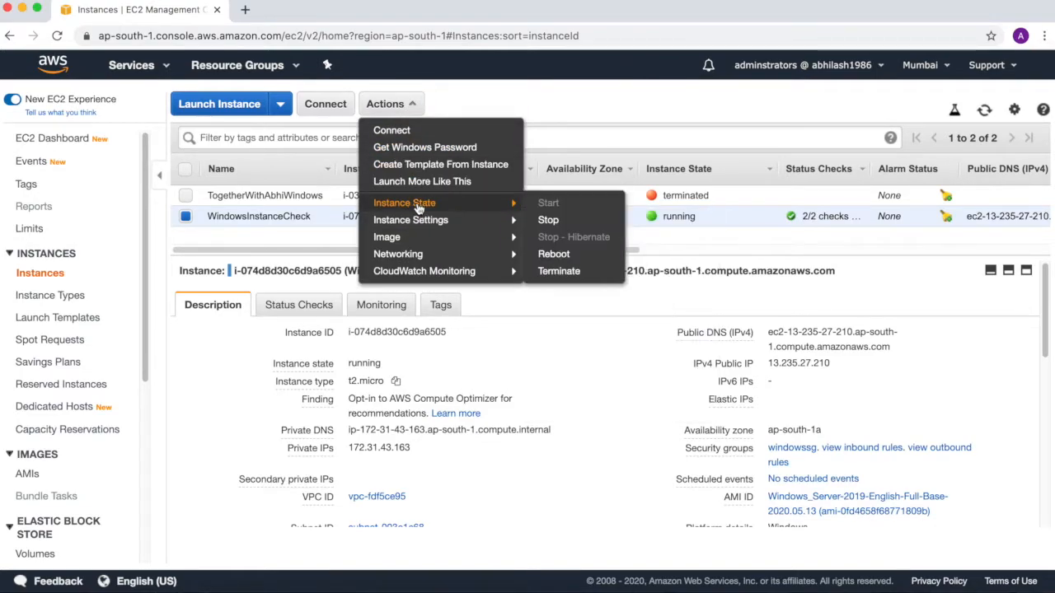
left_click(593, 221)
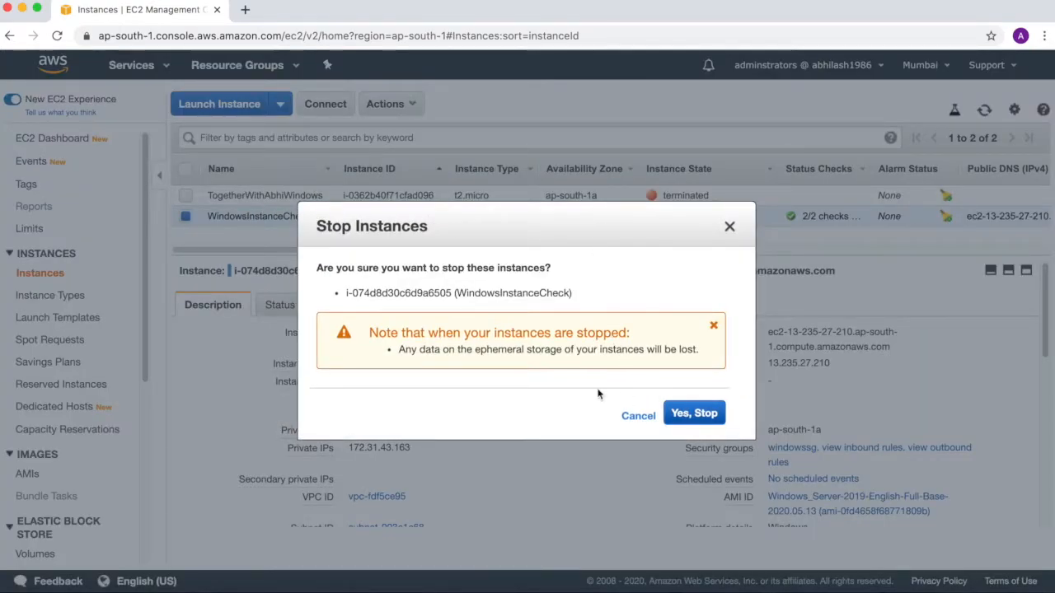
left_click_drag(444, 349, 680, 350)
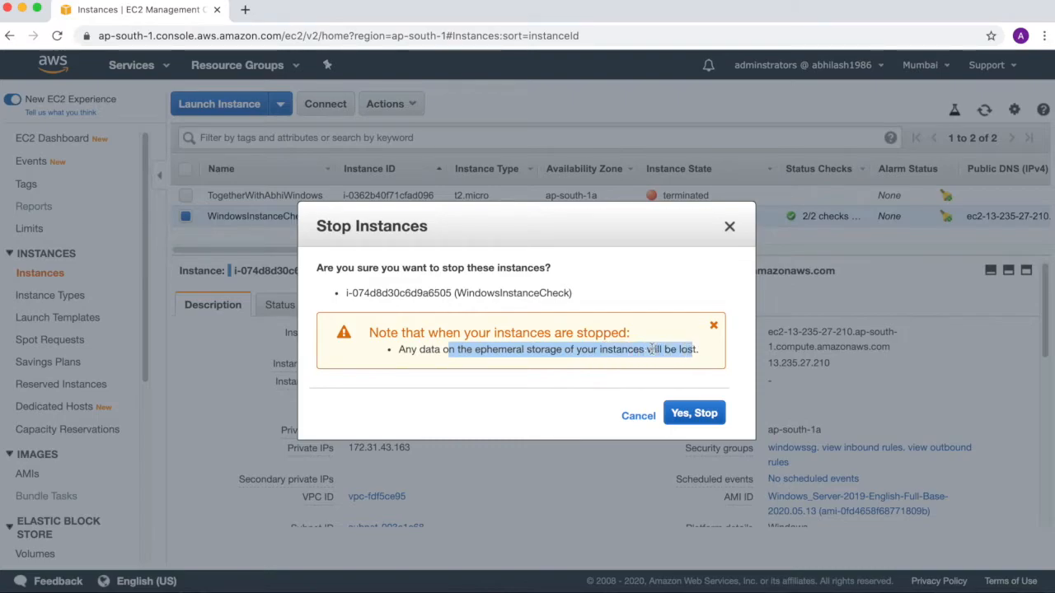
left_click_drag(398, 350, 687, 352)
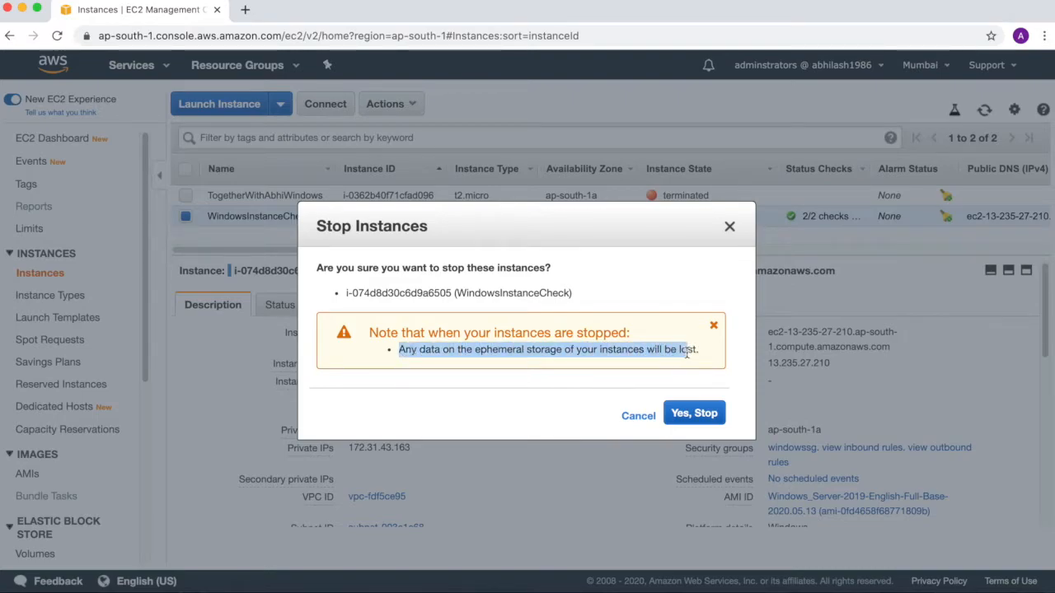
left_click(707, 424)
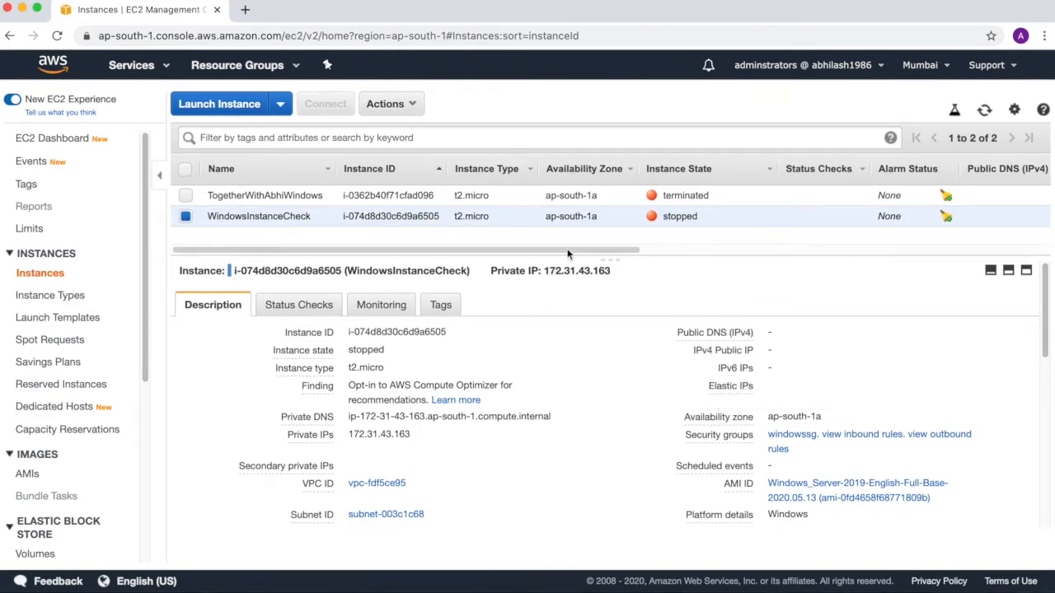
Step: Start the stopped WindowsInstanceCheck instance again and confirm the start
left_click(387, 104)
mouse_move(388, 204)
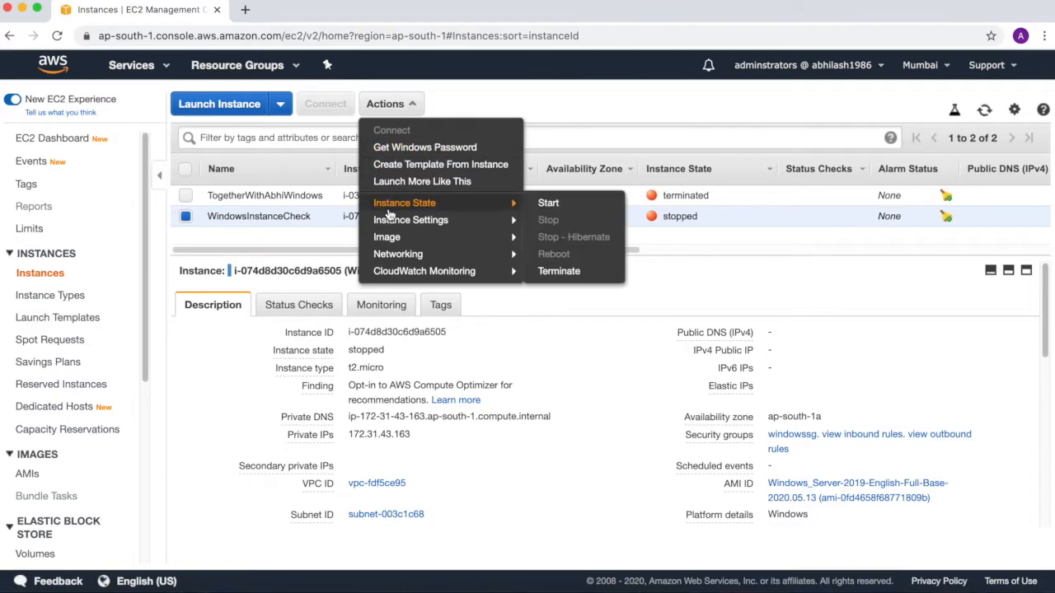
left_click(544, 203)
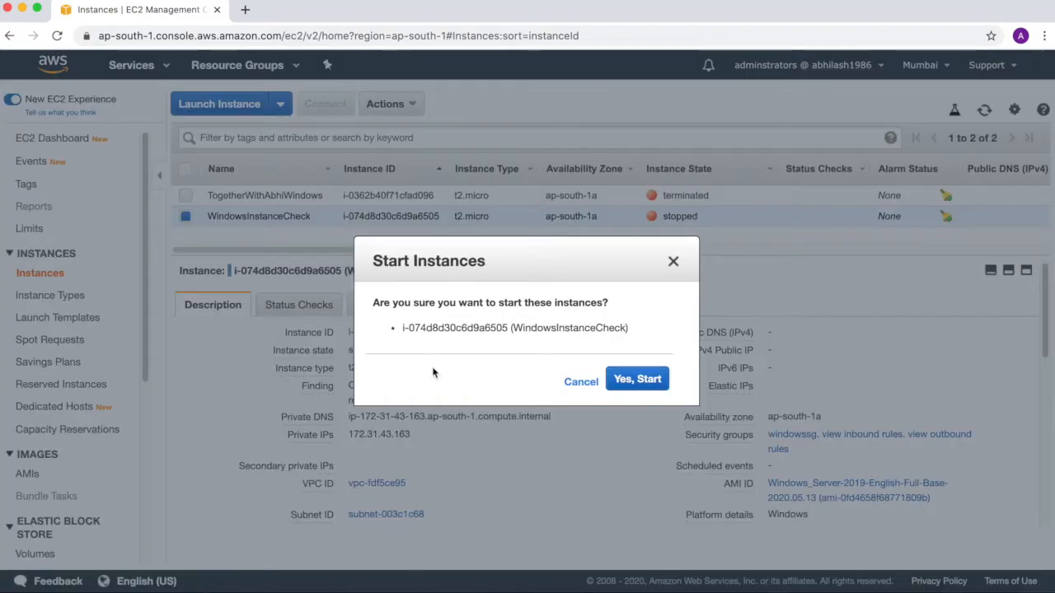
left_click(647, 387)
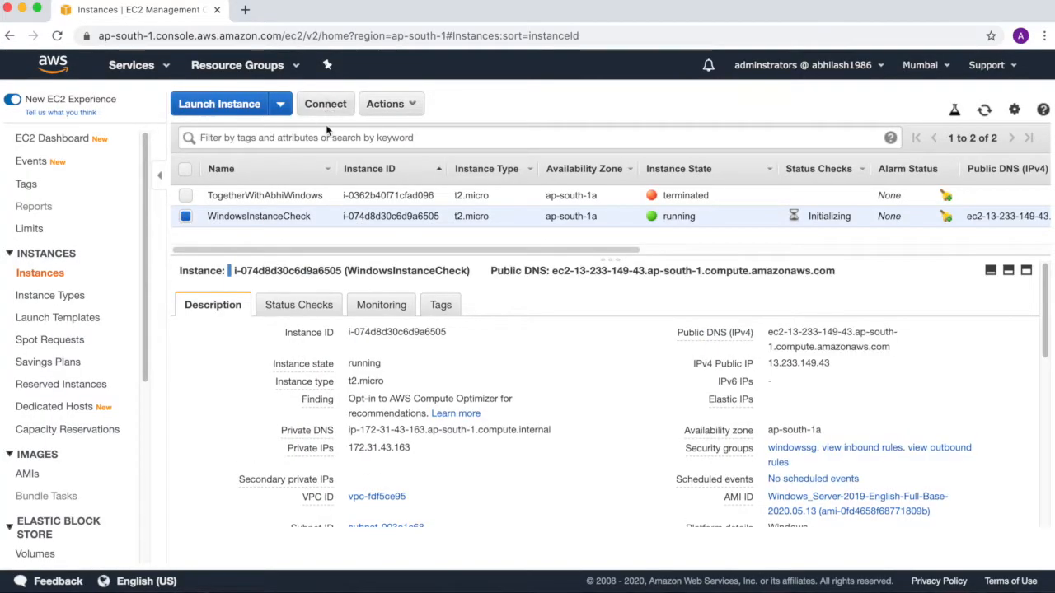
Step: Download the new Remote Desktop file for the restarted WindowsInstanceCheck and open it
left_click(332, 110)
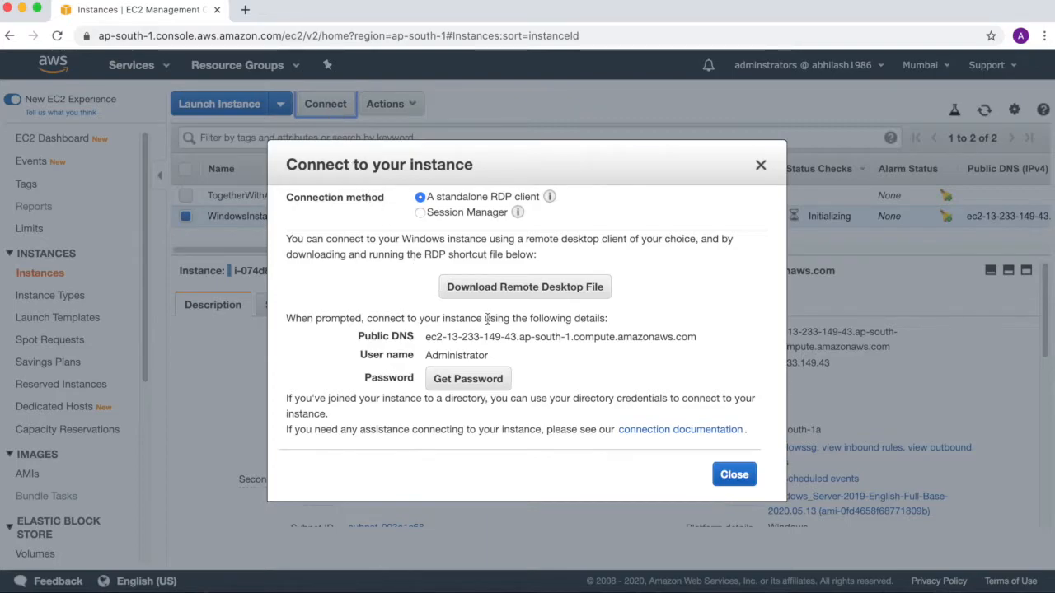
left_click(560, 295)
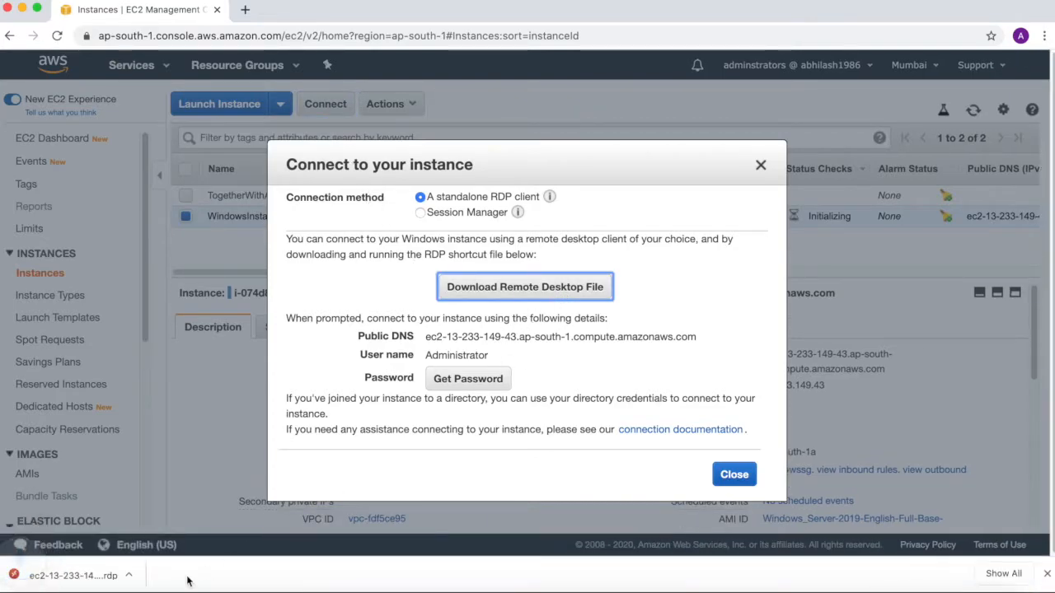
left_click(145, 575)
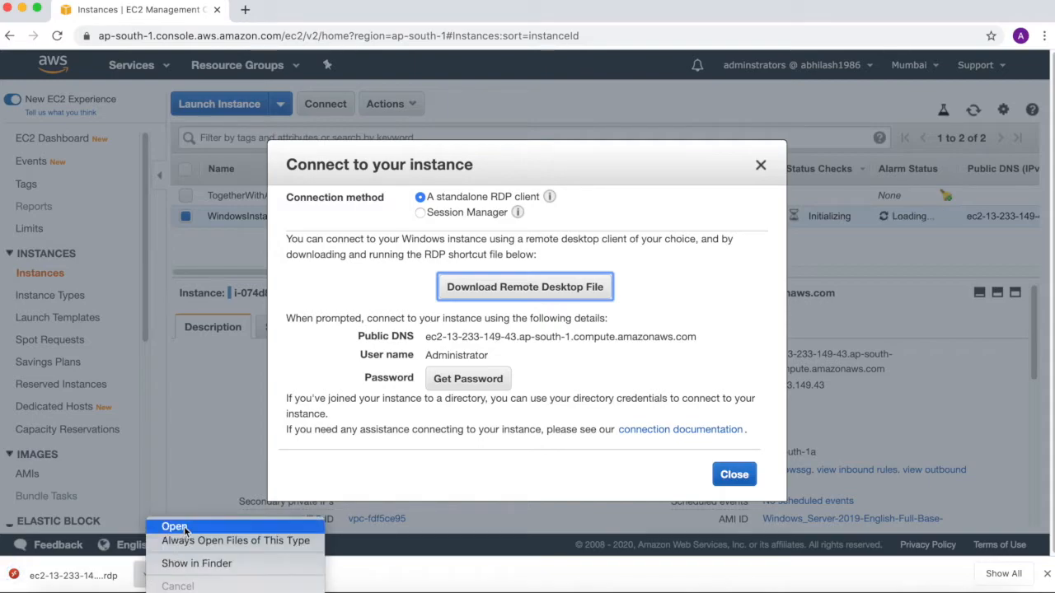
left_click(175, 527)
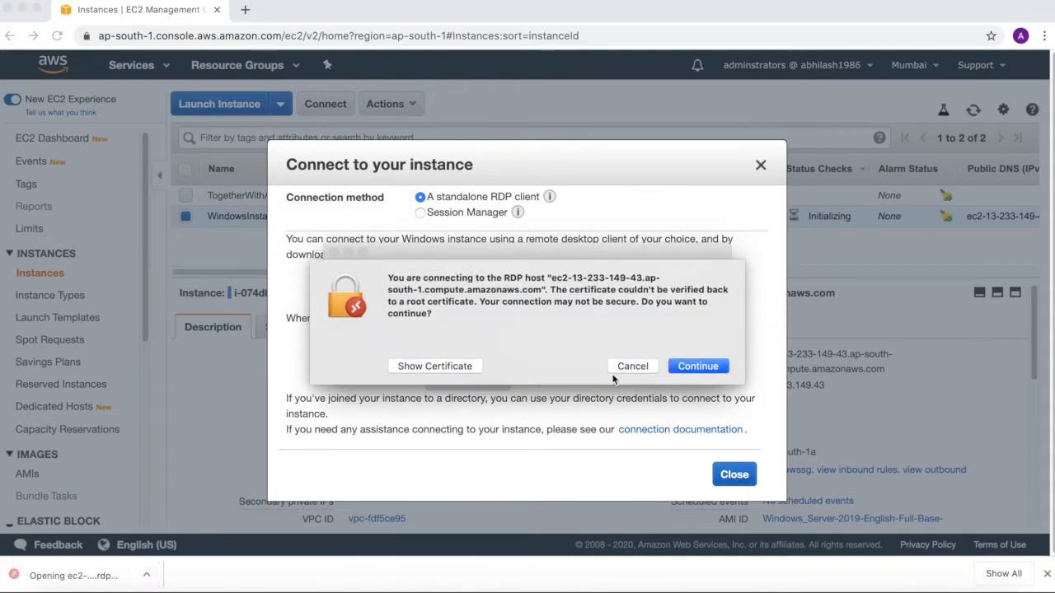
Step: Accept the unverified certificate and sign in to the restarted instance as Administrator with the account password
left_click(695, 366)
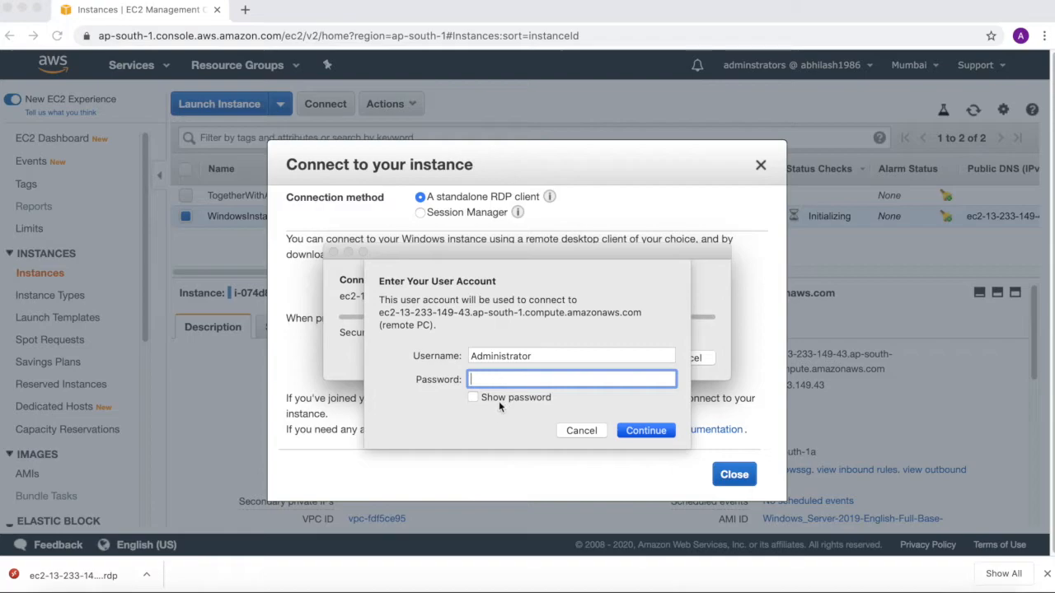
key("super+v")
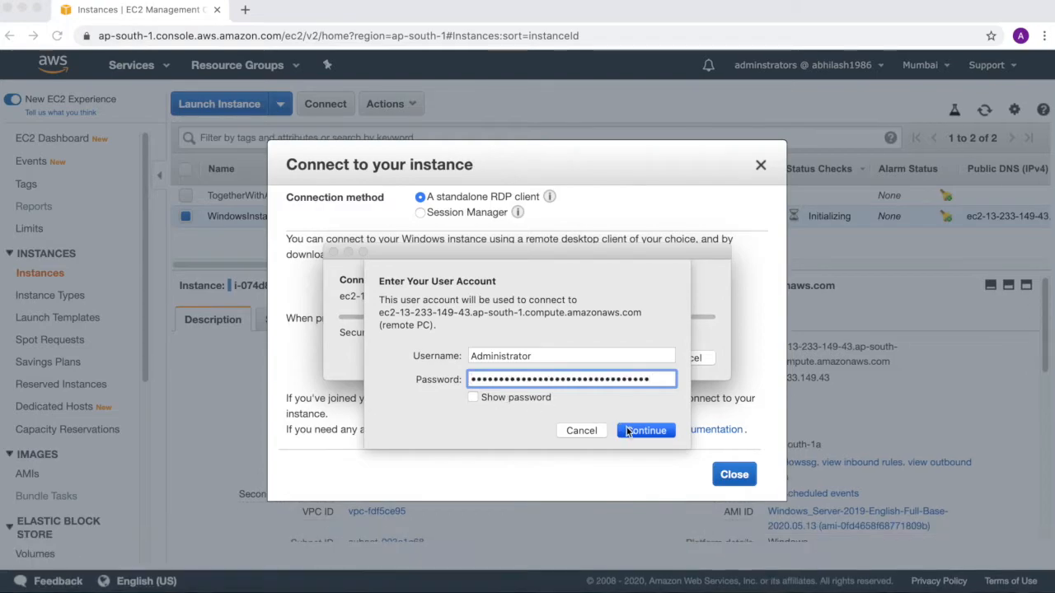
left_click(645, 431)
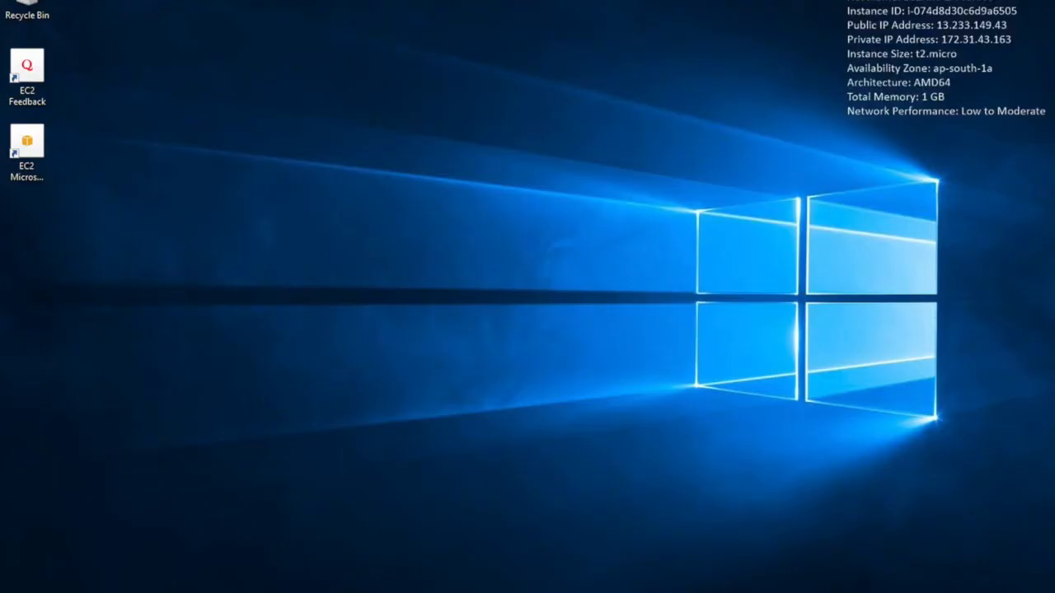
Step: Open Local Disk (C:) in File Explorer on the restarted instance to check whether MyInstanceFolder persists
key("super")
left_click(420, 361)
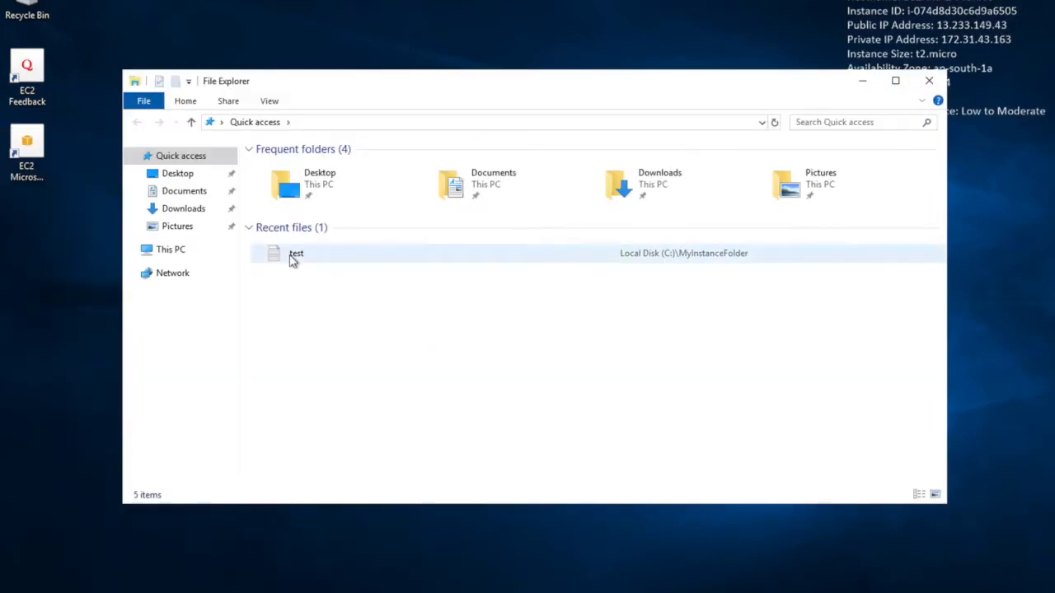
left_click(176, 252)
double_click(330, 338)
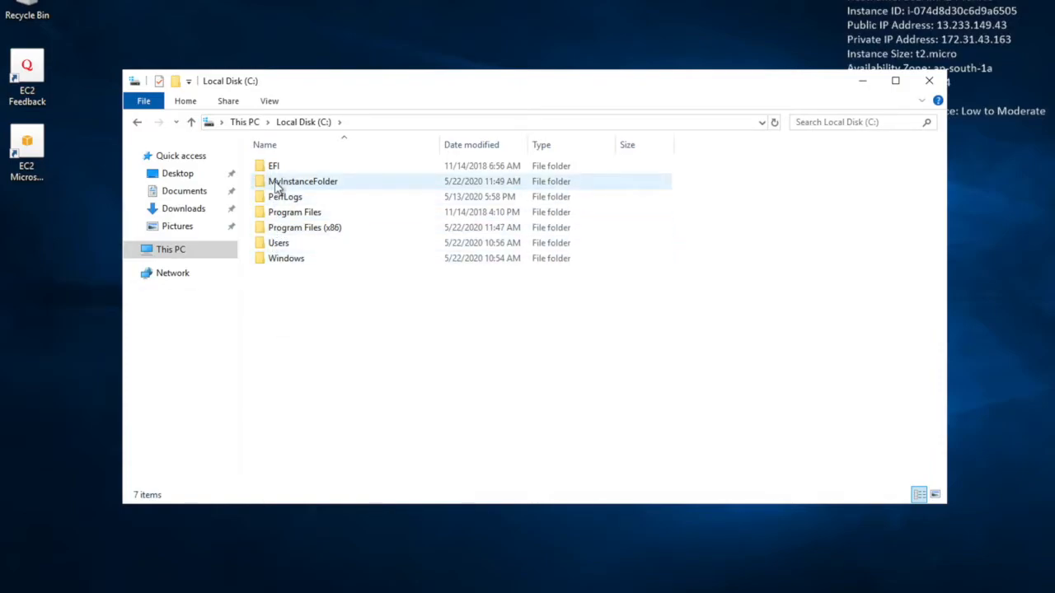
Step: Open the test text file in MyInstanceFolder to check its content after the restart, and close it
double_click(278, 183)
left_click(278, 169)
double_click(278, 169)
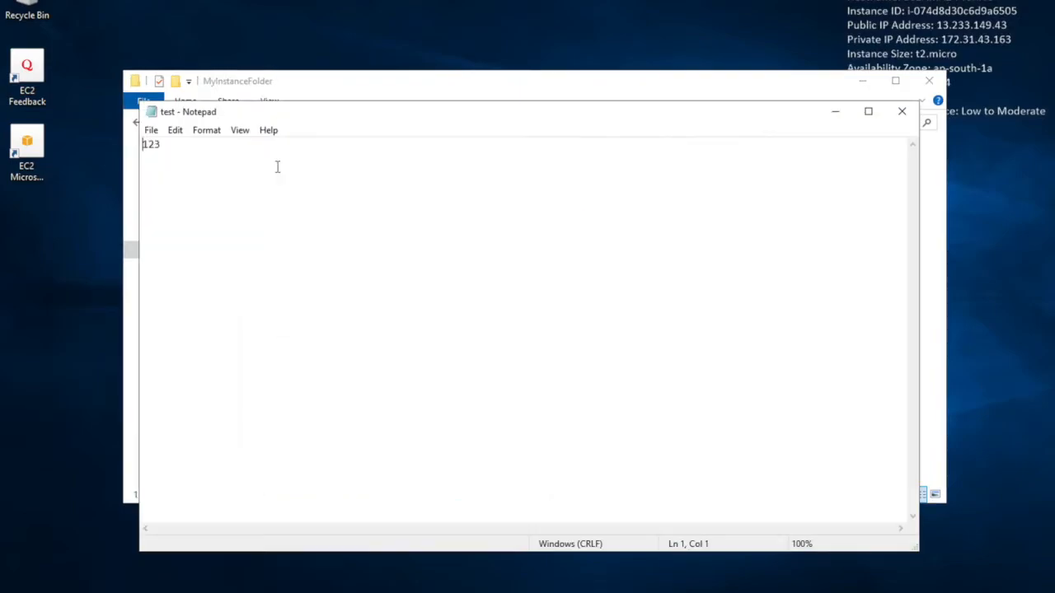
left_click(900, 112)
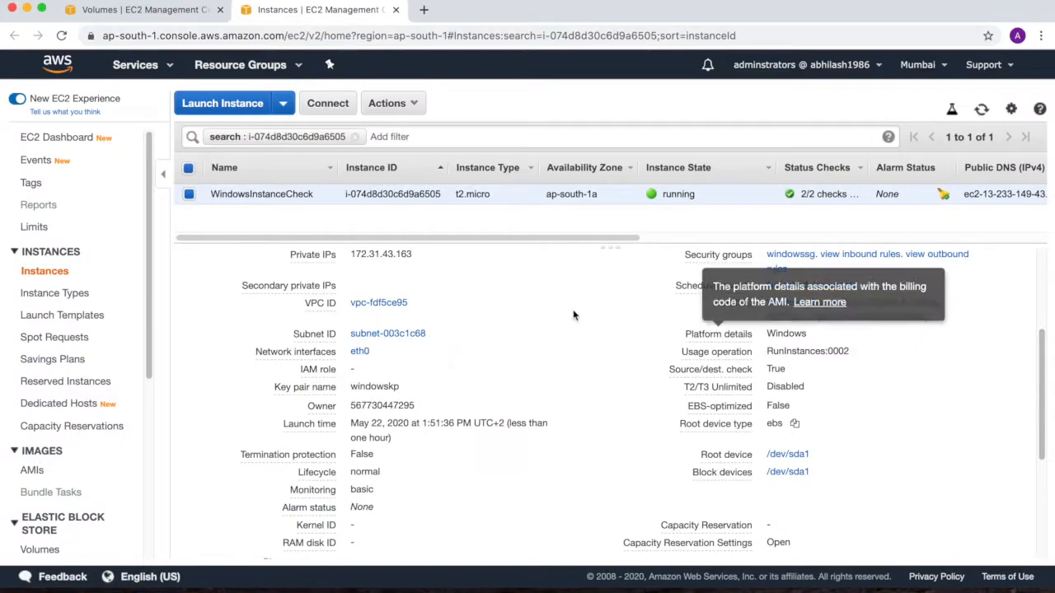
Step: Switch to the EC2 console and check the root device type and instance type of WindowsInstanceCheck
scroll(607, 367, "up", 2)
scroll(606, 362, "up", 2)
scroll(606, 361, "down", 5)
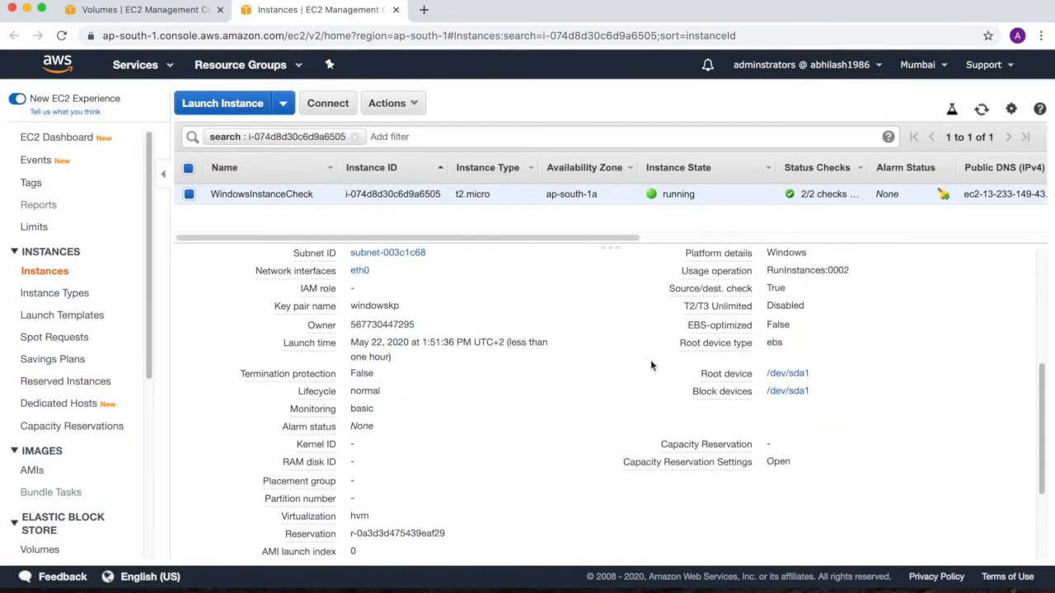
mouse_move(681, 342)
left_click_drag(682, 342, 785, 352)
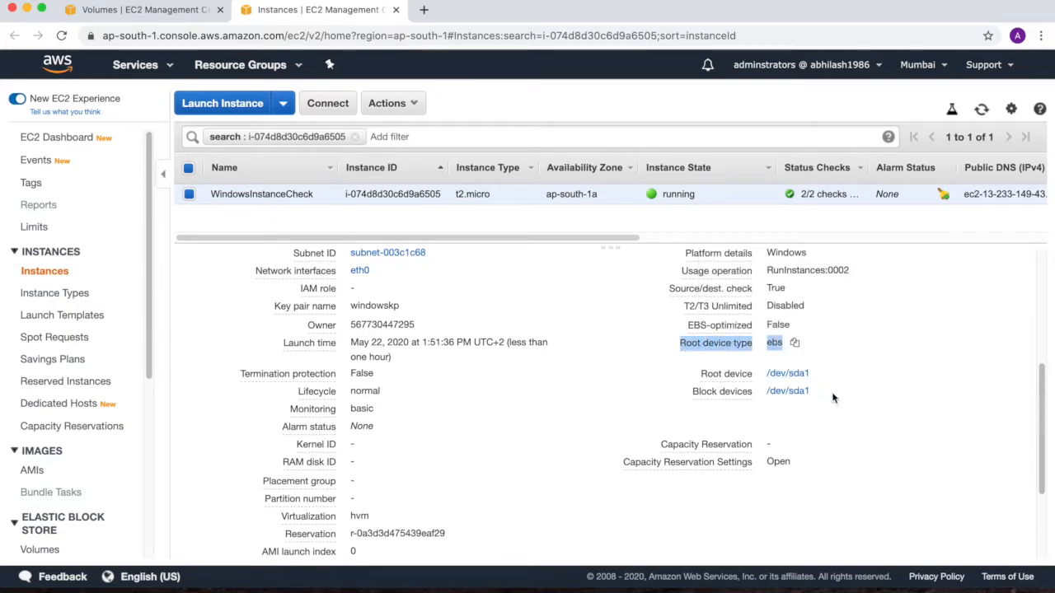
left_click(857, 433)
scroll(857, 434, "up", 1)
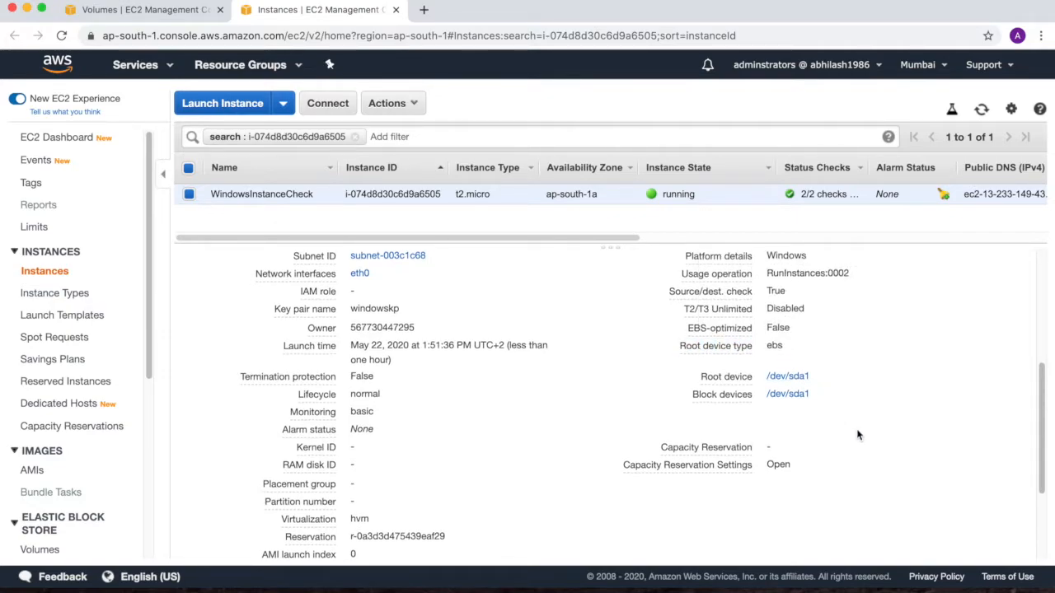
scroll(857, 434, "up", 5)
left_click_drag(459, 195, 492, 196)
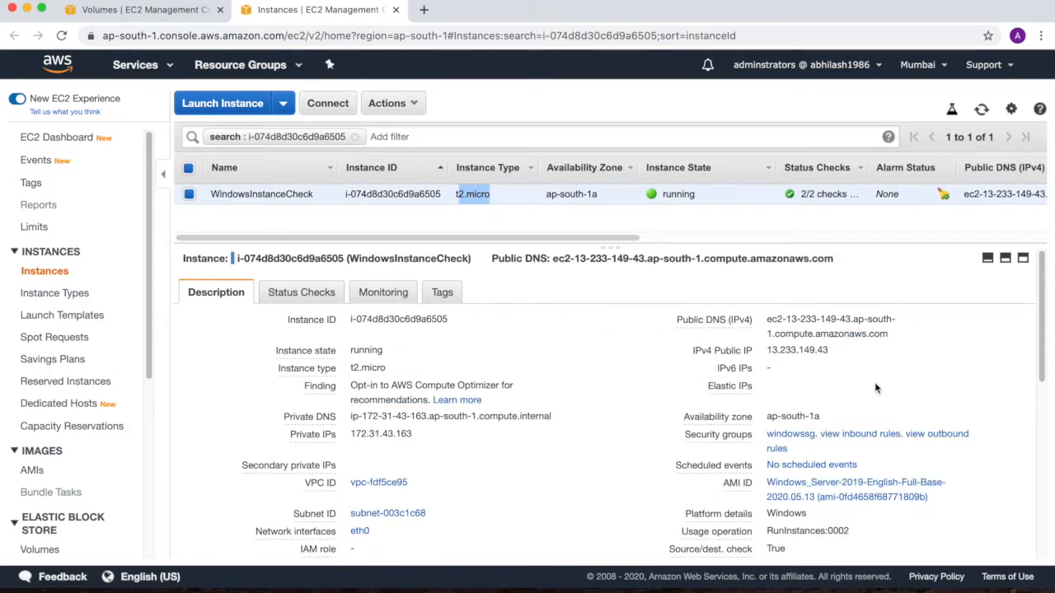
left_click(1022, 361)
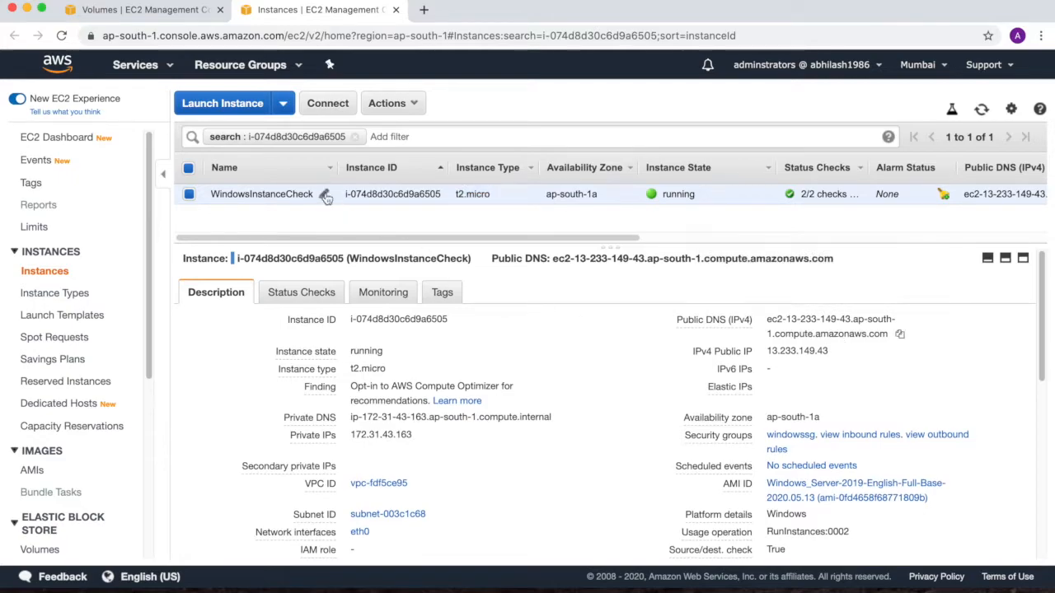
Step: Start the launch wizard for a new instance and compare the root device types of the Quick Start AMIs
left_click(280, 105)
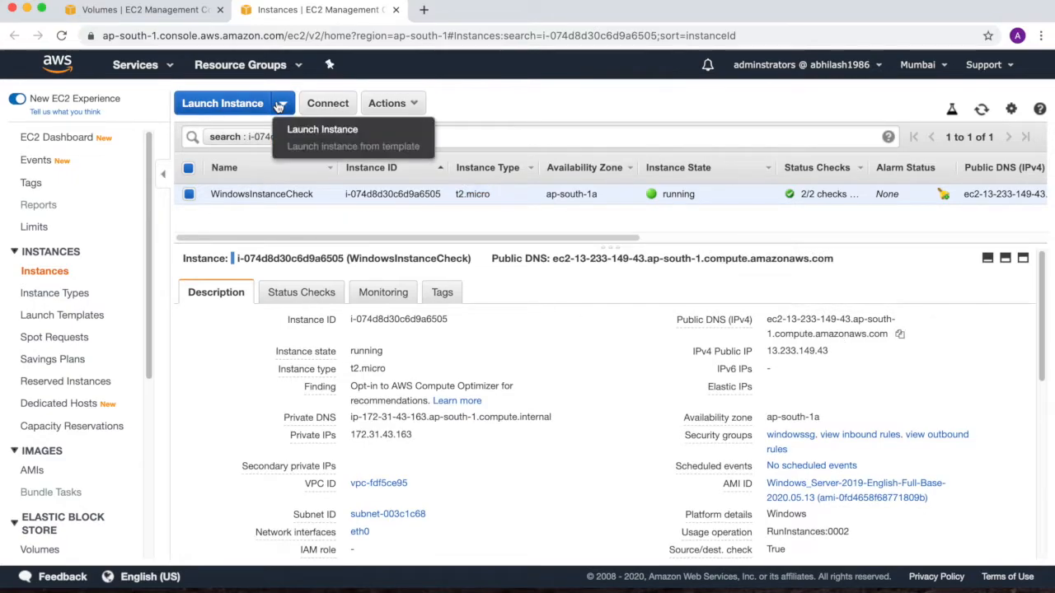
left_click(295, 129)
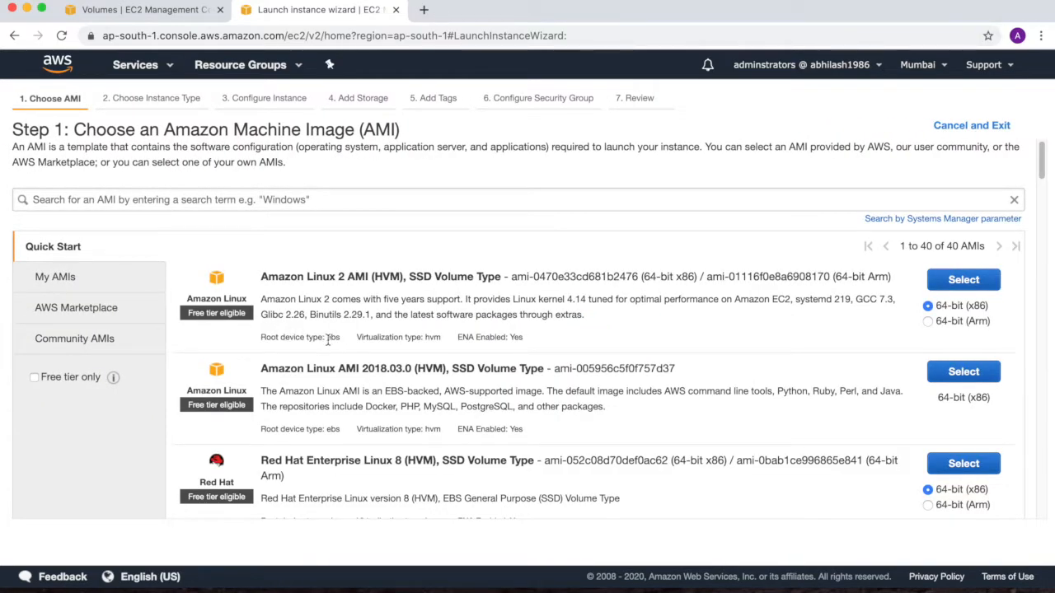
left_click_drag(269, 336, 339, 337)
left_click_drag(271, 429, 324, 428)
scroll(285, 490, "down", 3)
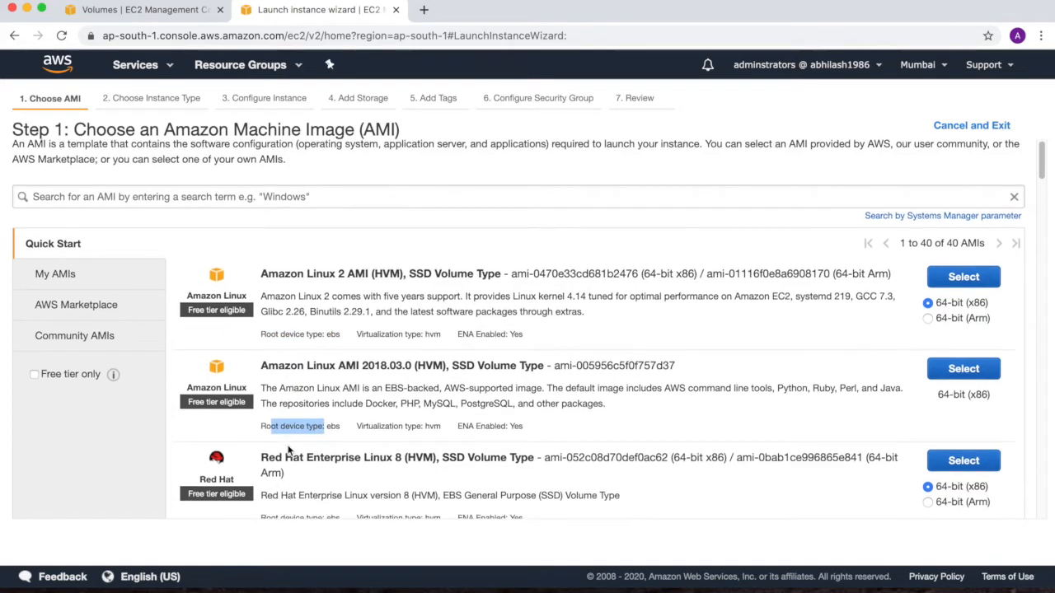
scroll(288, 450, "down", 15)
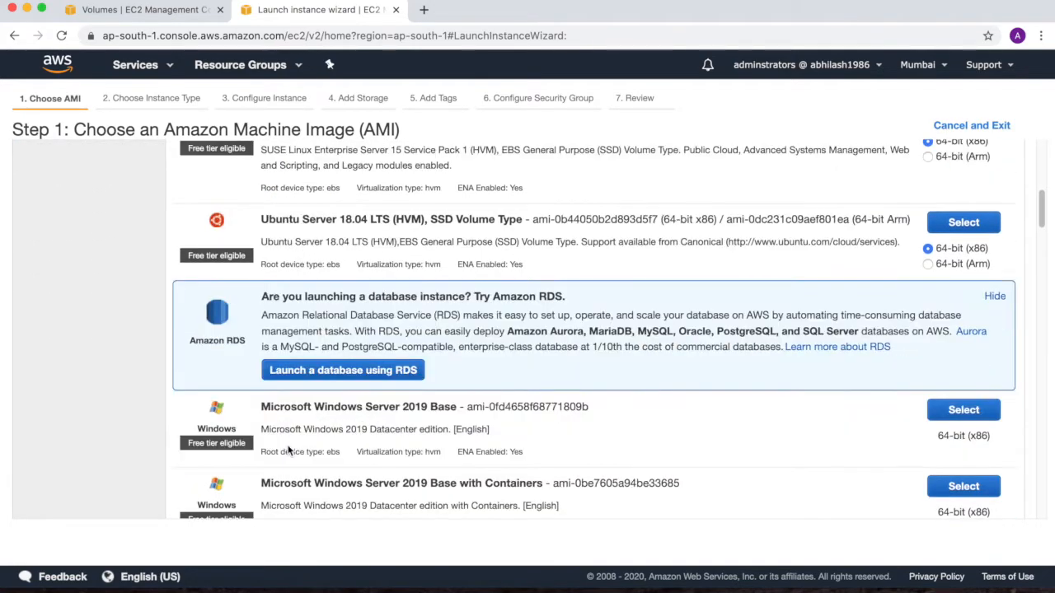
scroll(289, 450, "down", 15)
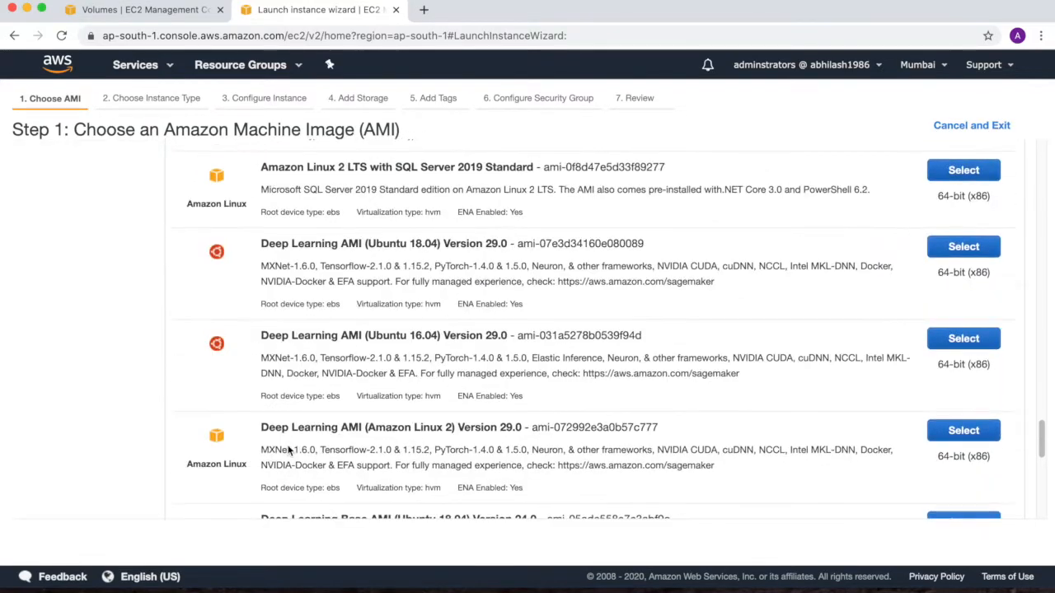
scroll(289, 449, "down", 5)
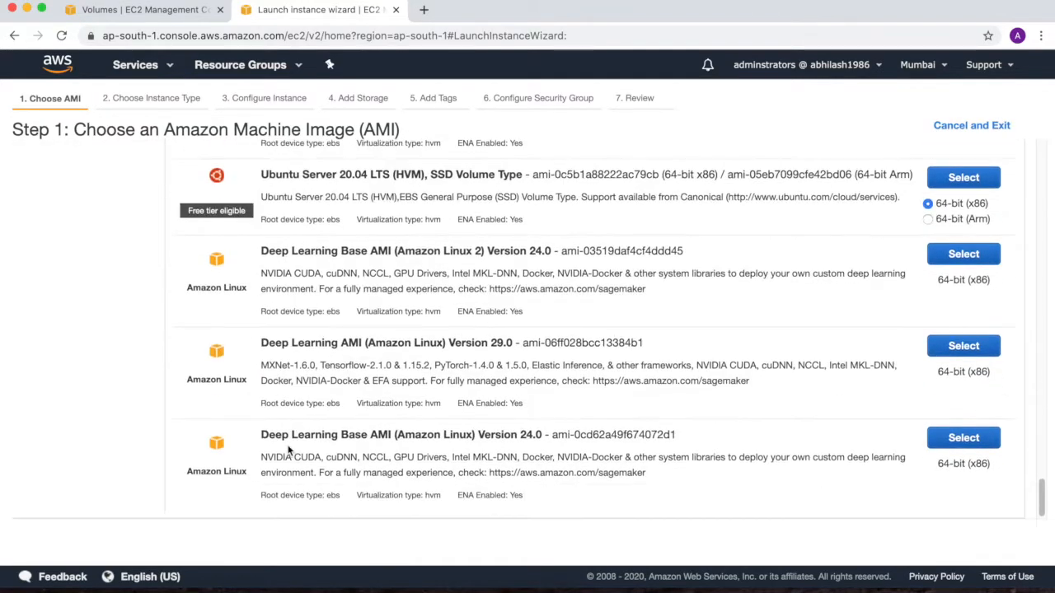
scroll(288, 449, "up", 20)
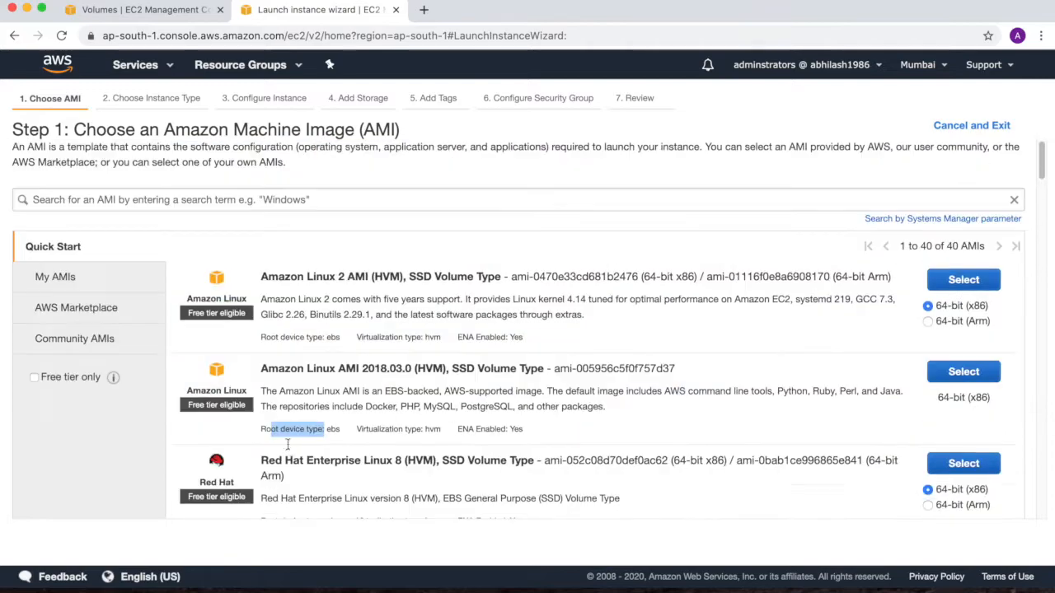
Step: Limit the Quick Start AMIs to free tier only and check their root device types
left_click(34, 376)
scroll(348, 404, "down", 1)
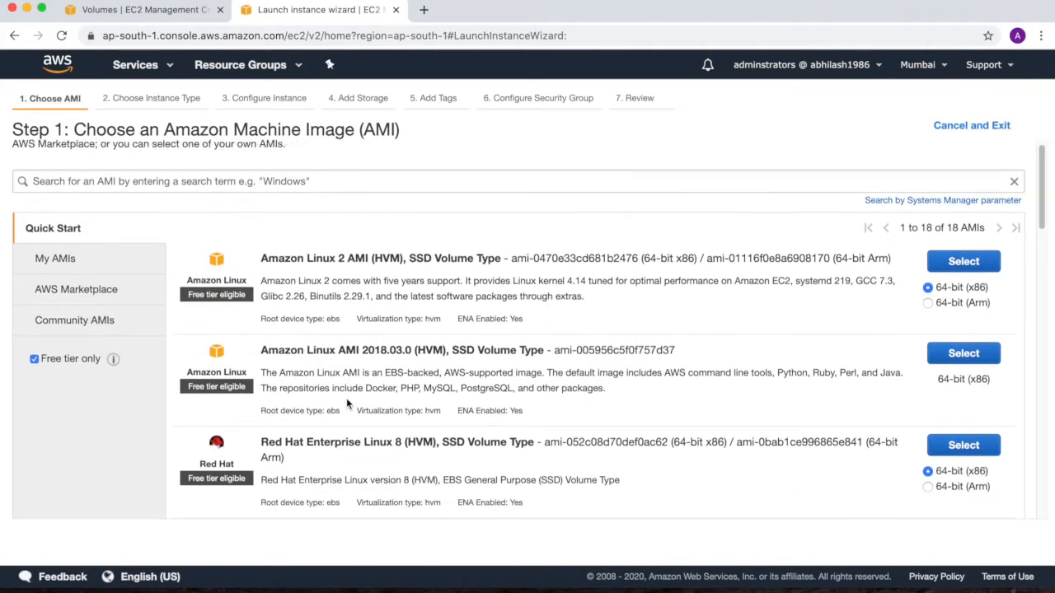
scroll(348, 403, "down", 5)
scroll(348, 404, "down", 10)
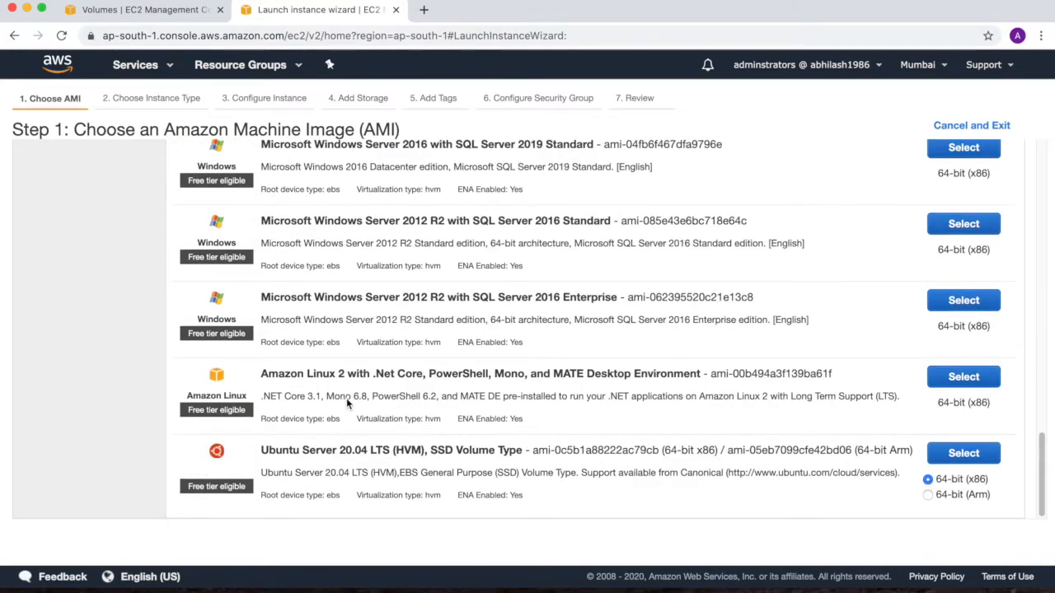
scroll(346, 398, "up", 15)
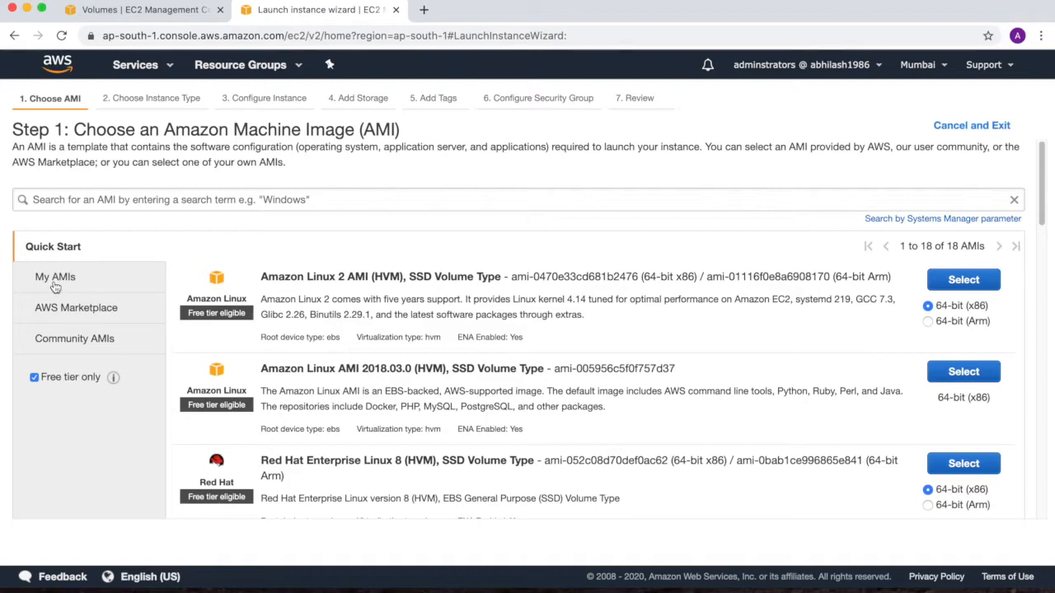
Step: Filter the Community AMIs by the Instance store root device type
left_click(65, 339)
scroll(65, 341, "down", 10)
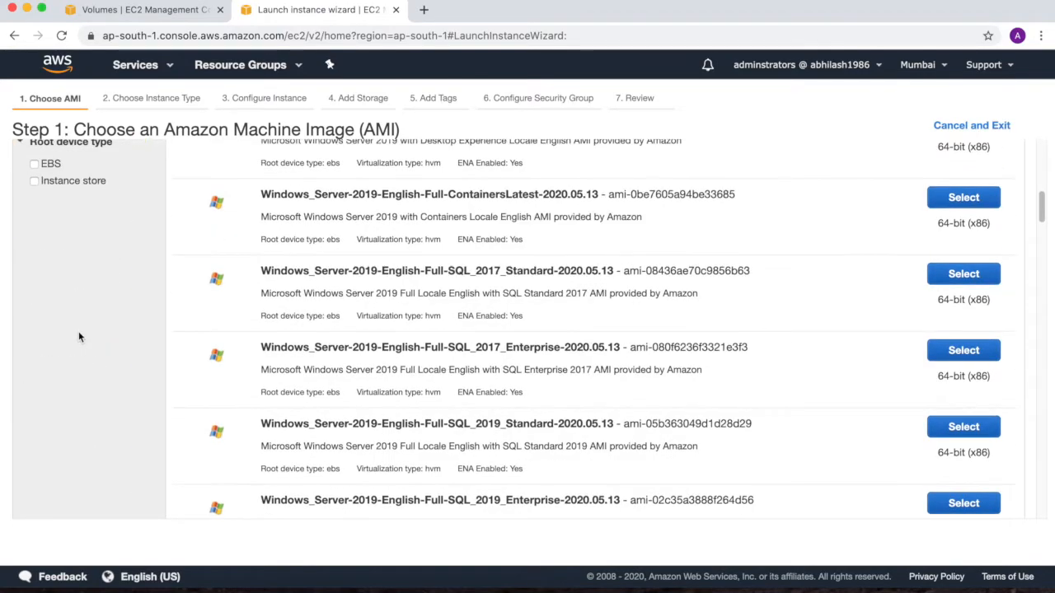
left_click(34, 234)
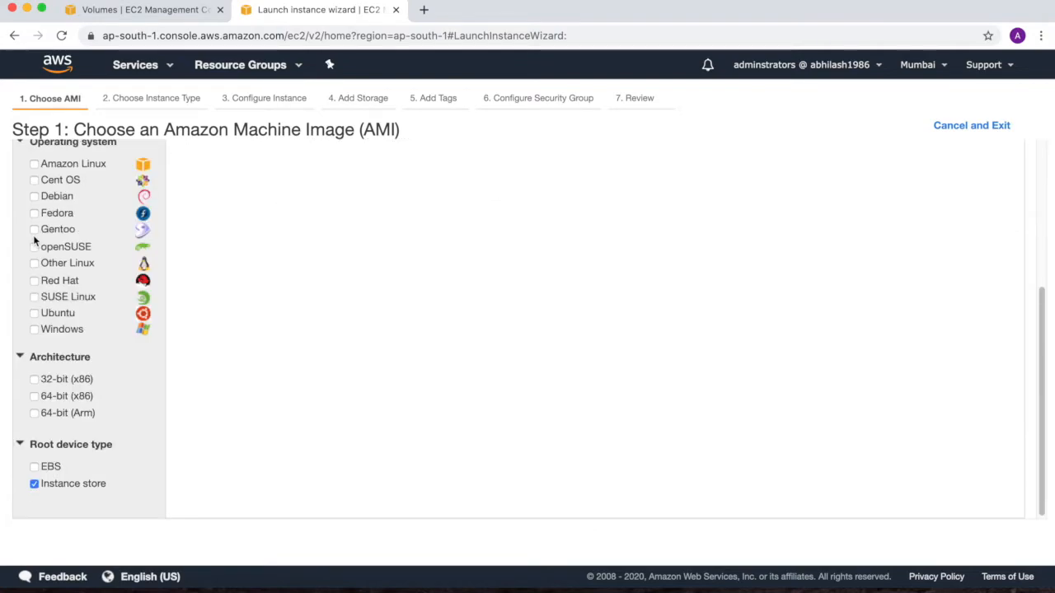
scroll(301, 345, "down", 1)
scroll(301, 346, "up", 5)
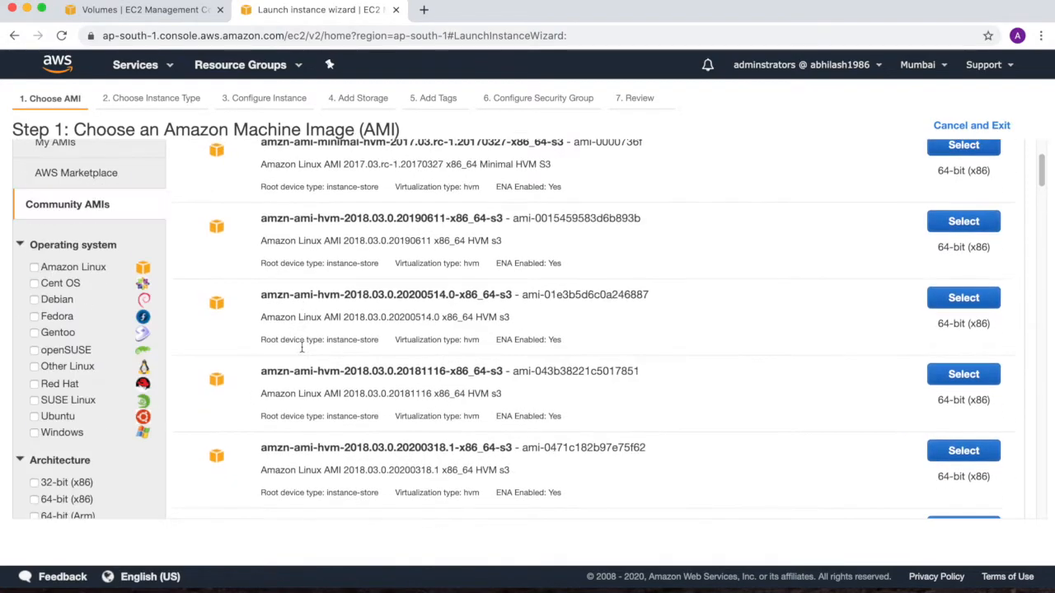
Step: Examine the root device type of the filtered Community AMIs, and return to the Quick Start list
scroll(301, 345, "down", 2)
scroll(302, 345, "up", 4)
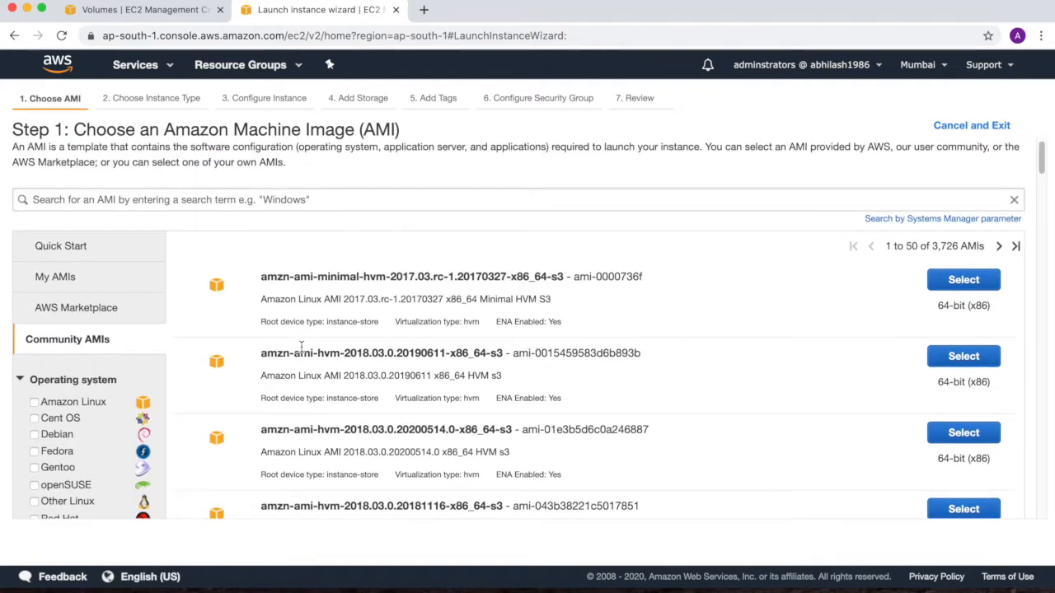
scroll(302, 346, "down", 1)
scroll(302, 348, "down", 1)
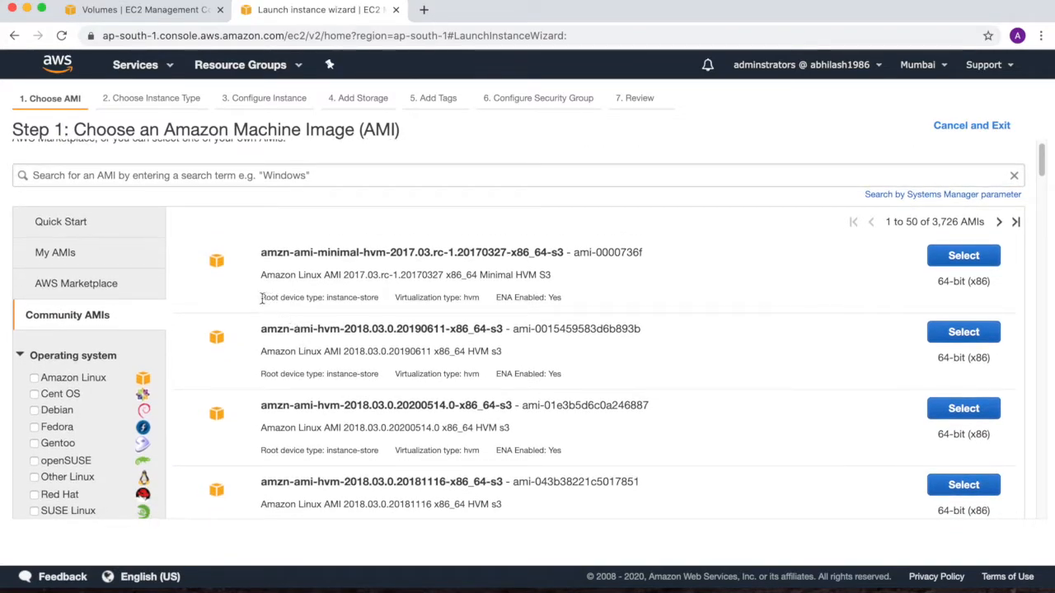
left_click_drag(262, 298, 375, 298)
scroll(380, 347, "down", 2)
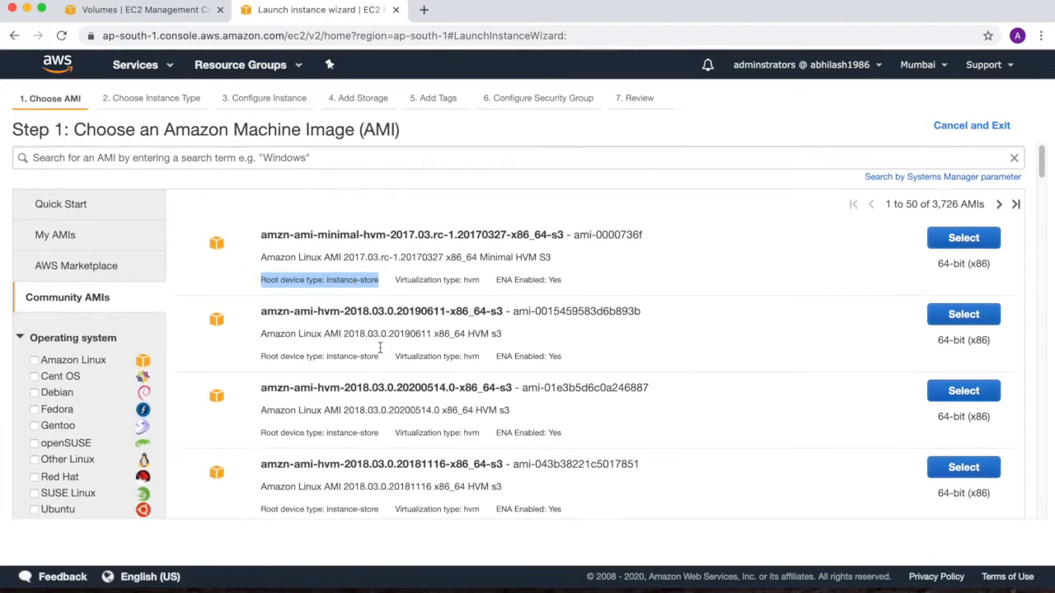
scroll(380, 347, "down", 2)
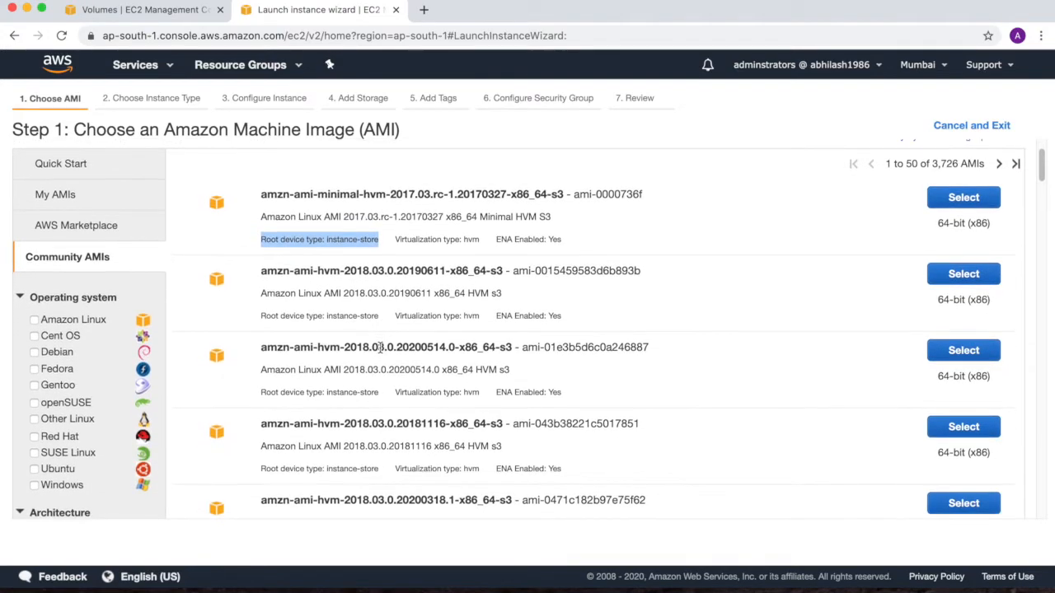
scroll(380, 347, "up", 3)
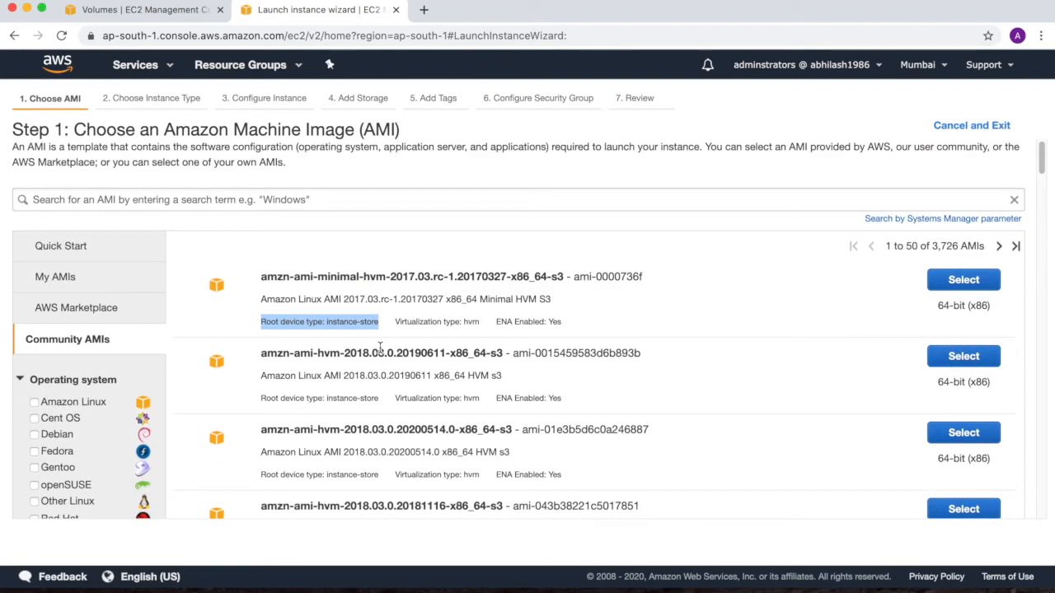
left_click(55, 247)
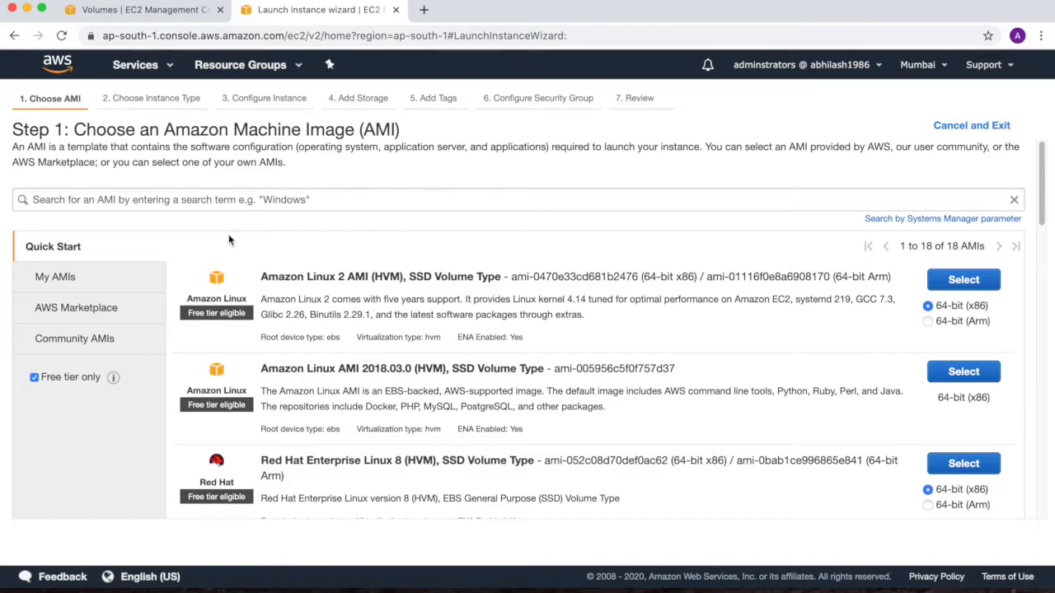
Step: Filter the Community AMIs to Amazon Linux images with the Instance store root device type
scroll(395, 387, "down", 2)
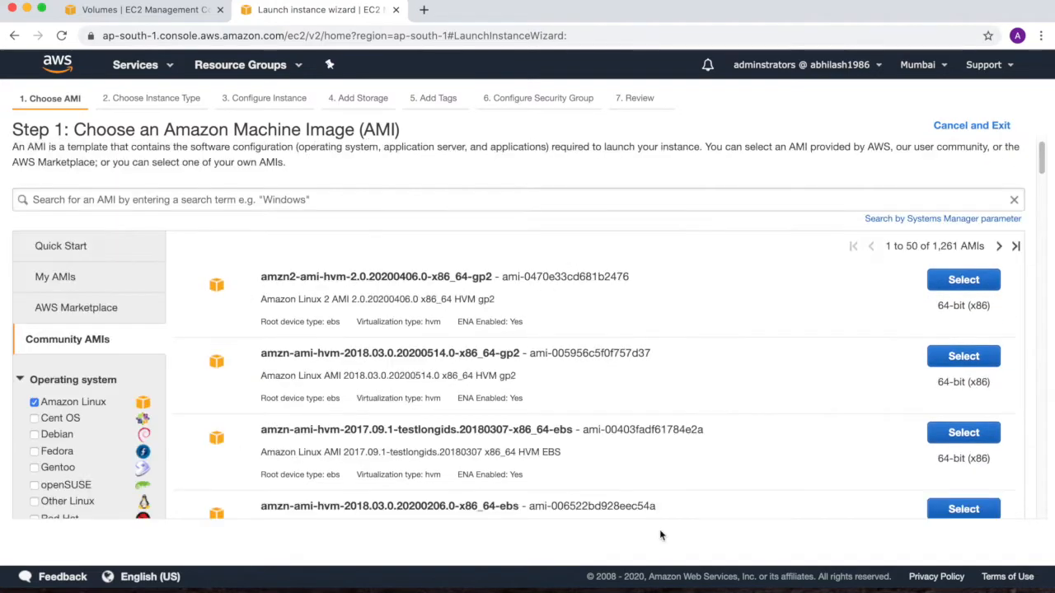
scroll(508, 407, "down", 1)
scroll(507, 407, "up", 1)
scroll(305, 332, "down", 5)
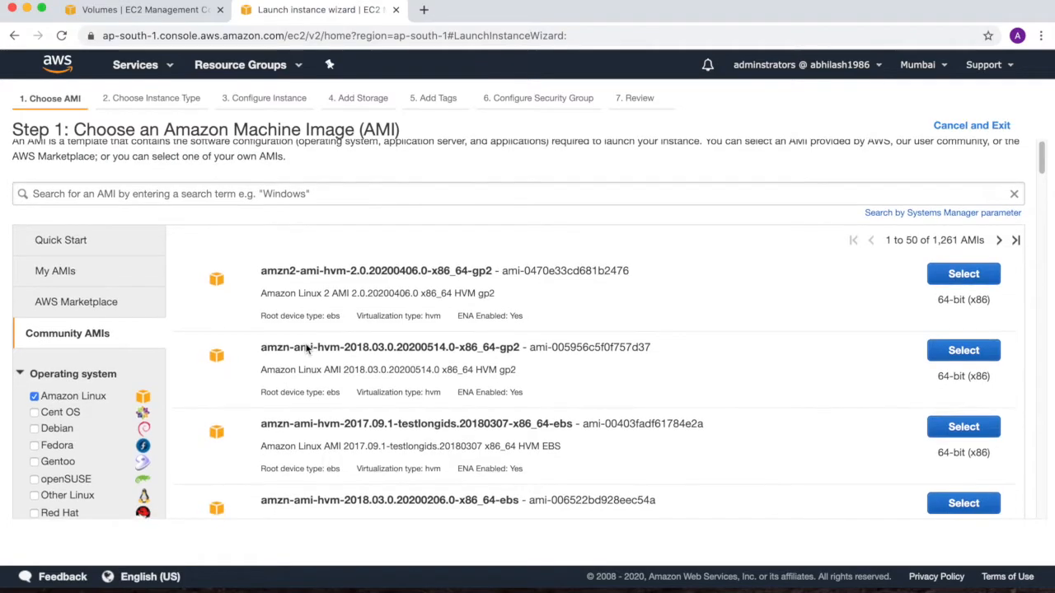
scroll(71, 447, "down", 14)
scroll(61, 428, "up", 6)
left_click(35, 311)
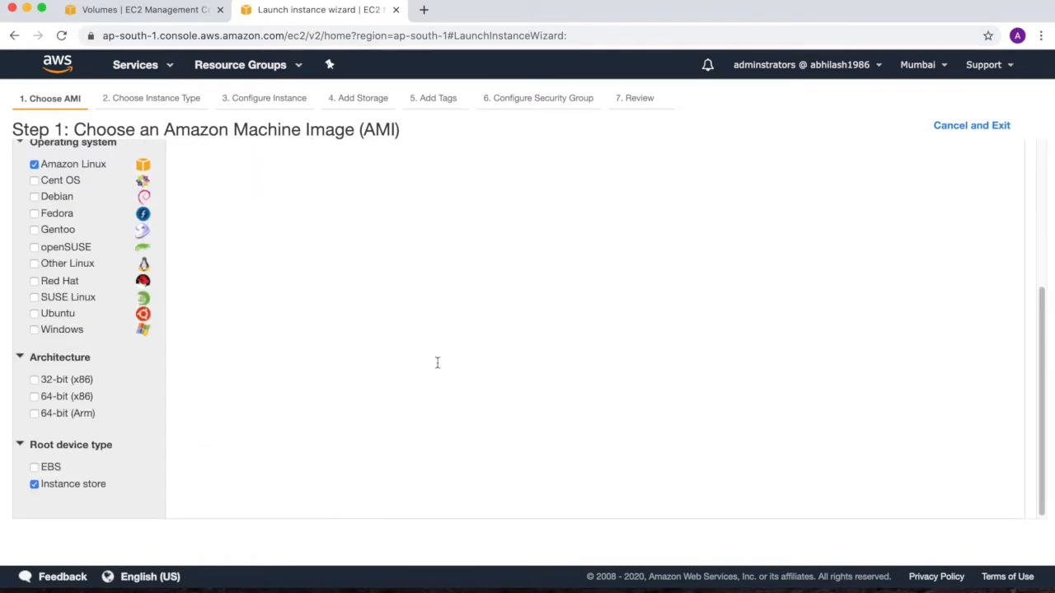
Step: Select the amzn-ami-minimal-hvm-2017.03.rc-1.20170327-x86_64-s3 AMI and look through the instance types available for it
scroll(436, 360, "up", 8)
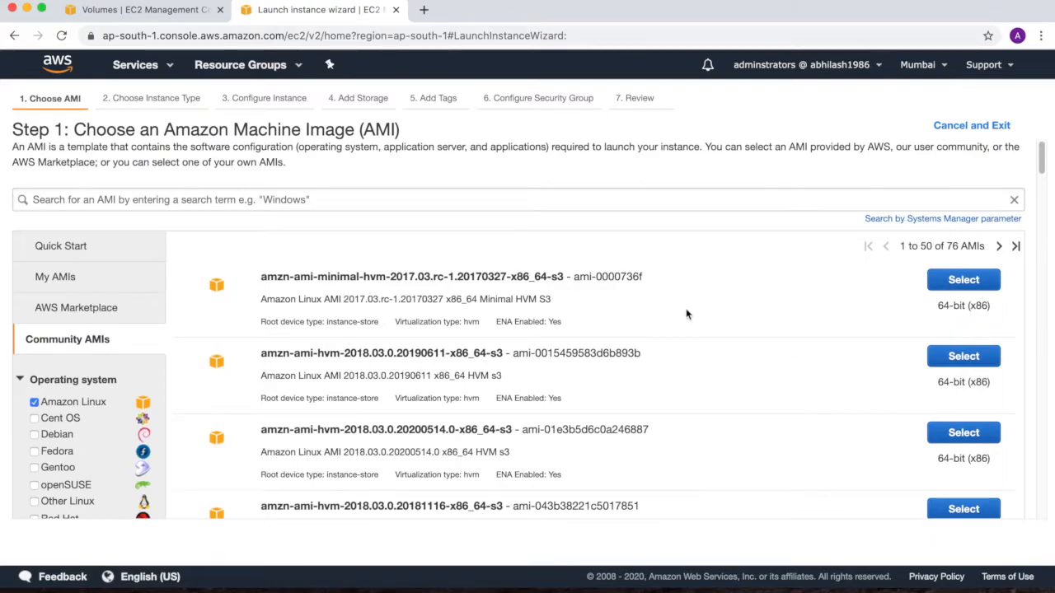
left_click(934, 279)
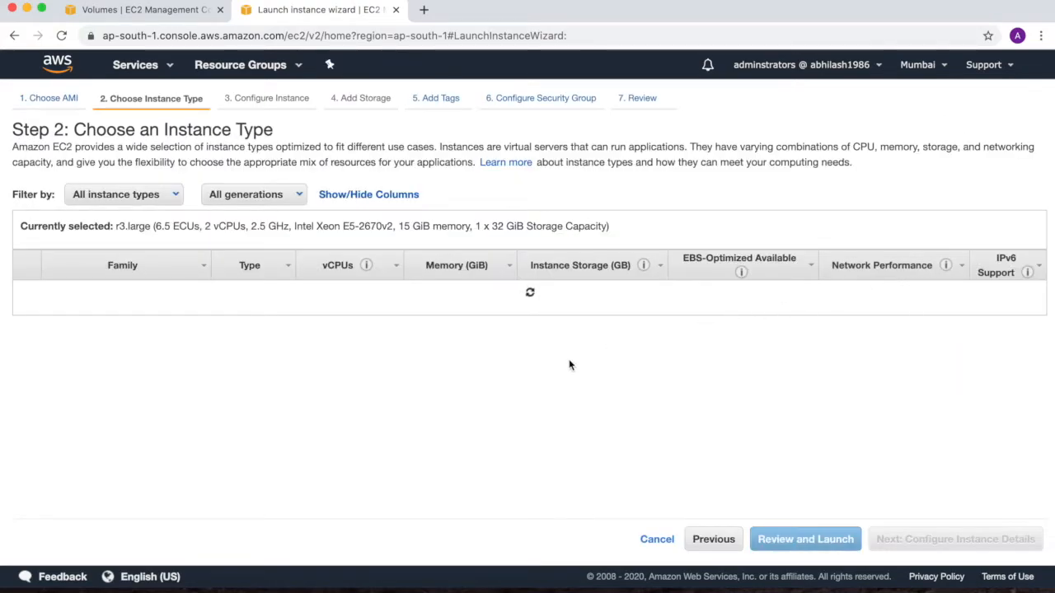
scroll(280, 433, "down", 20)
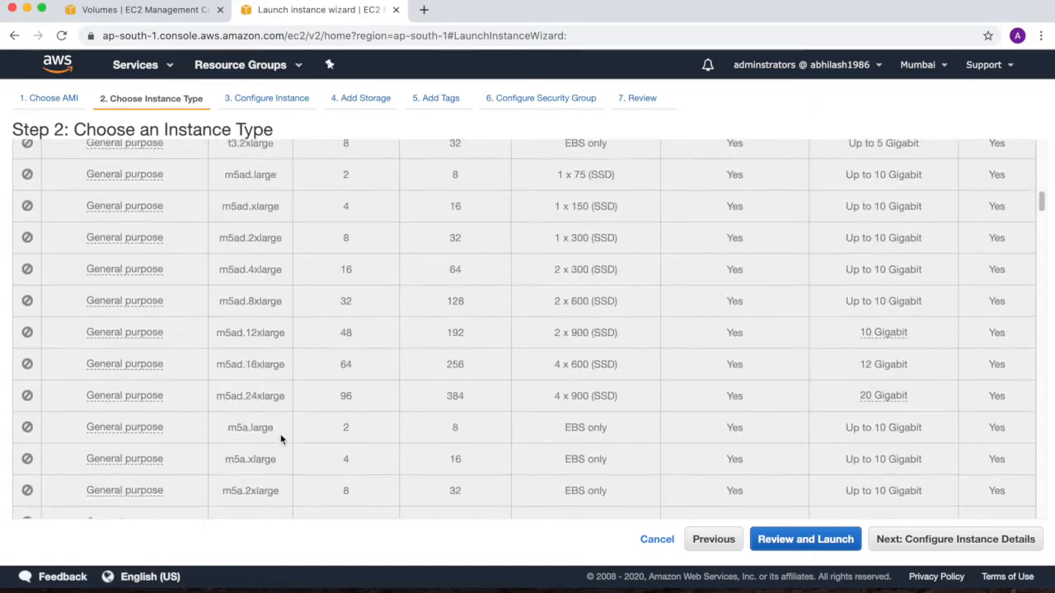
scroll(281, 432, "down", 20)
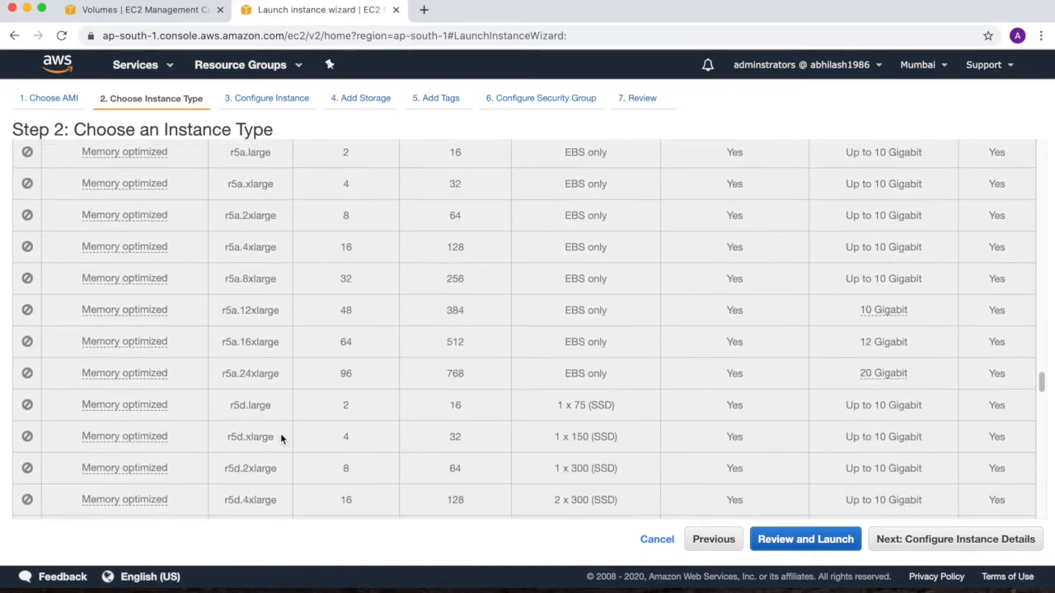
scroll(280, 433, "up", 3)
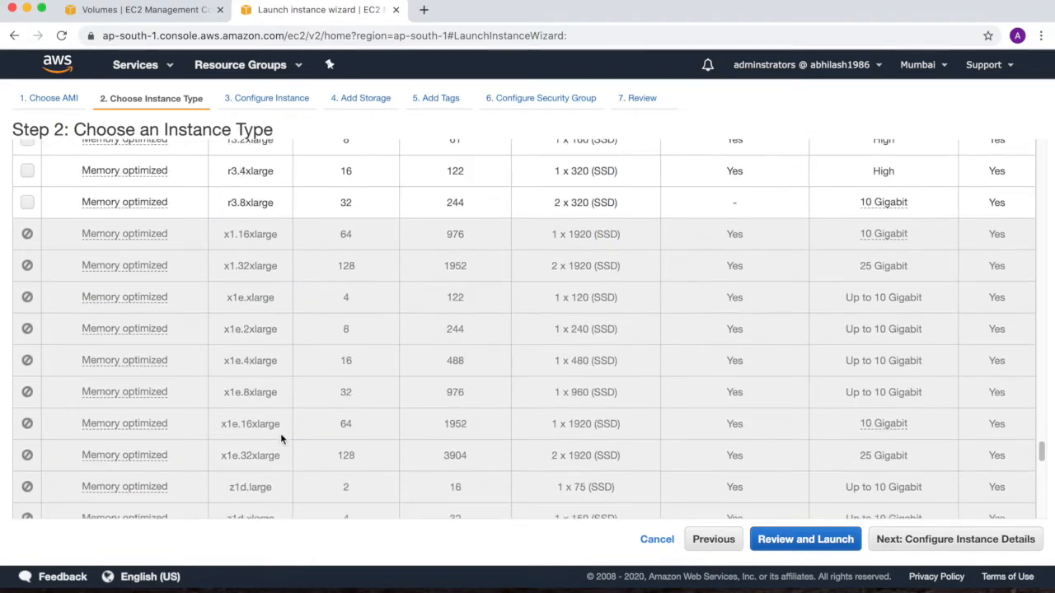
scroll(280, 437, "up", 1)
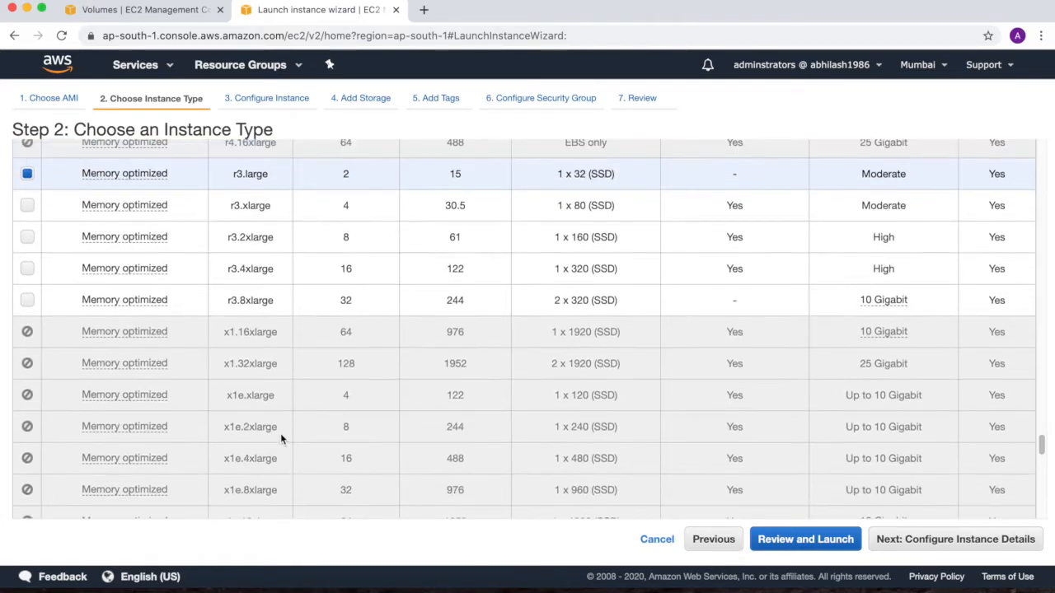
Step: Continue with the r3.large instance type, keeping the default instance details and the Instance Store 0 volume on /dev/sdb
left_click(907, 543)
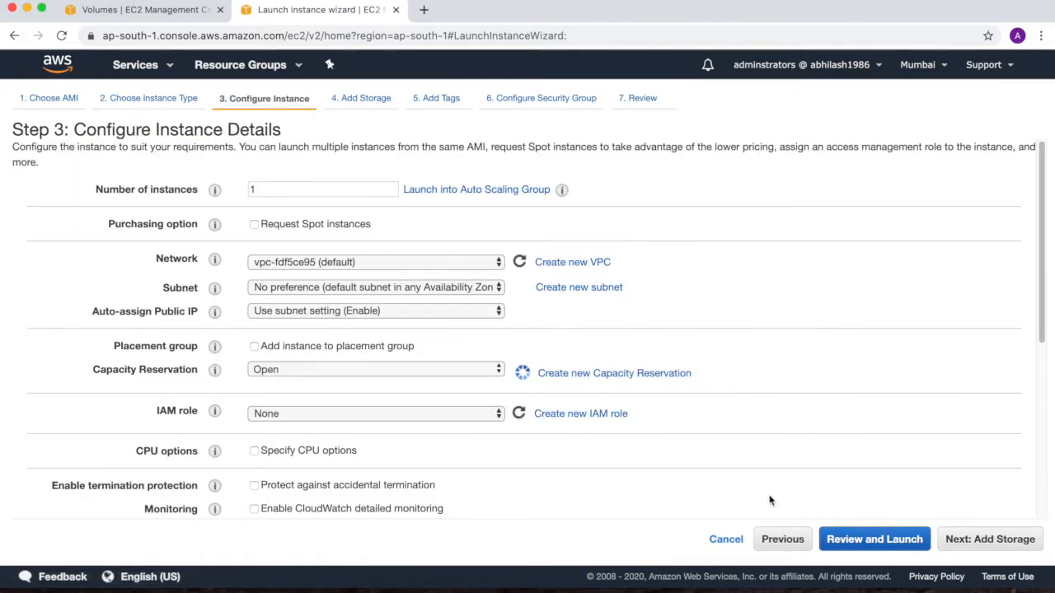
scroll(615, 431, "down", 5)
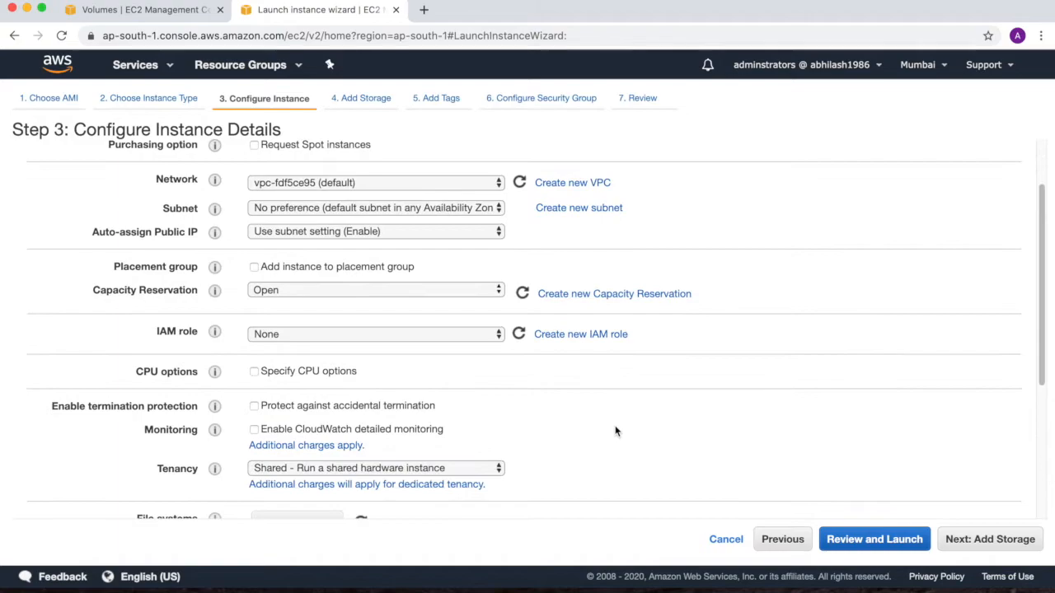
scroll(614, 431, "down", 1)
left_click(1002, 549)
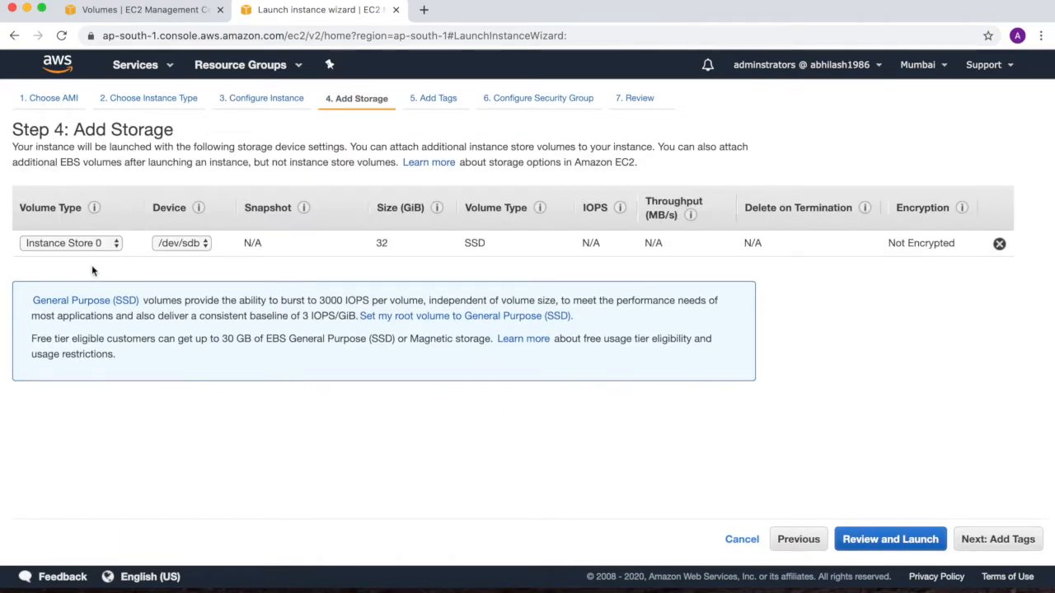
left_click(103, 249)
left_click(126, 263)
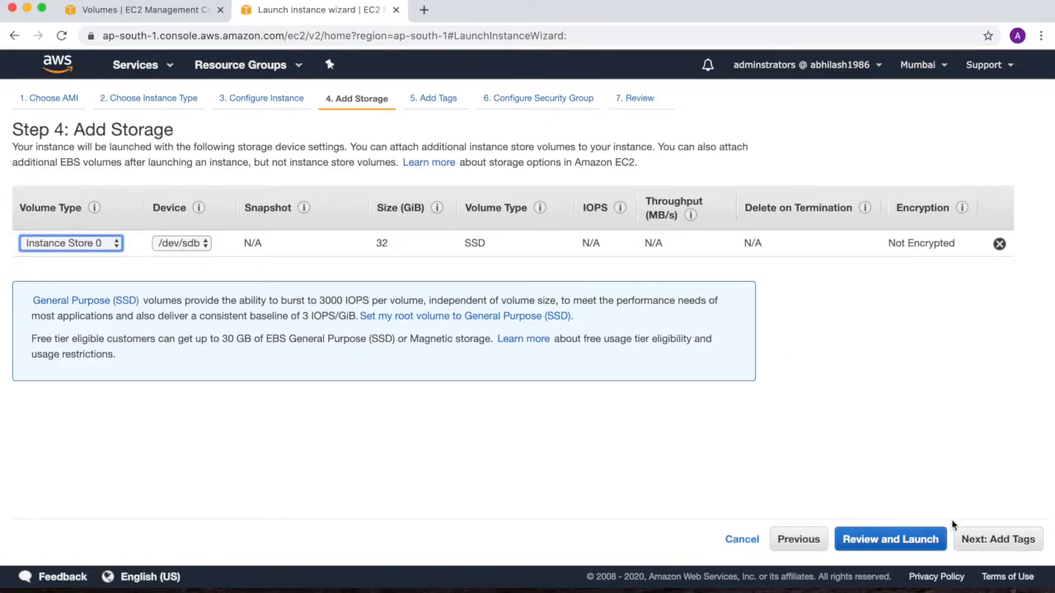
left_click(969, 540)
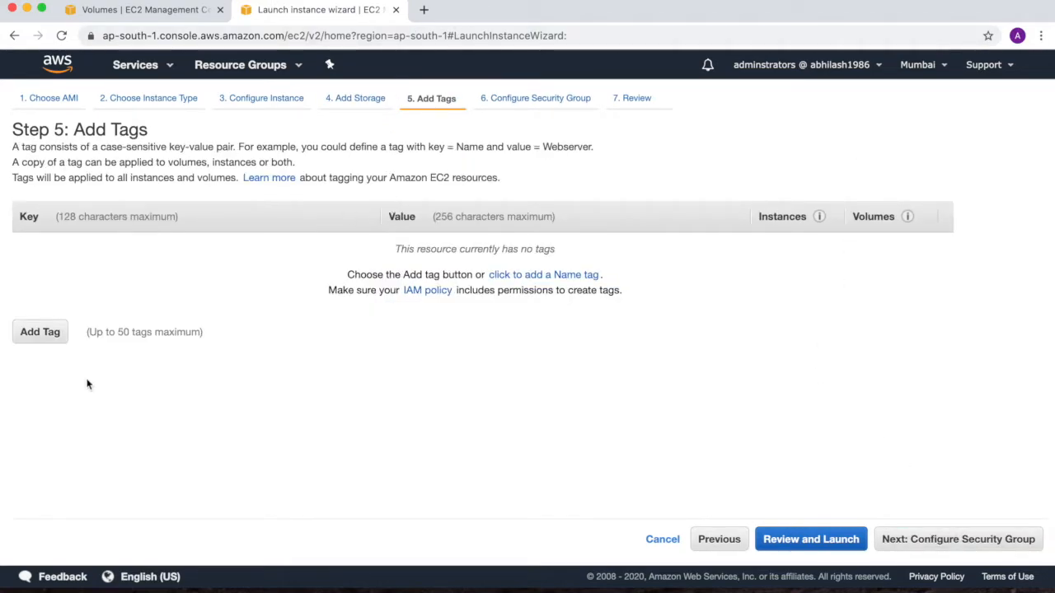
Step: Add a Name tag with the value LinuxInstanceStore and proceed to the security group configuration
left_click(555, 276)
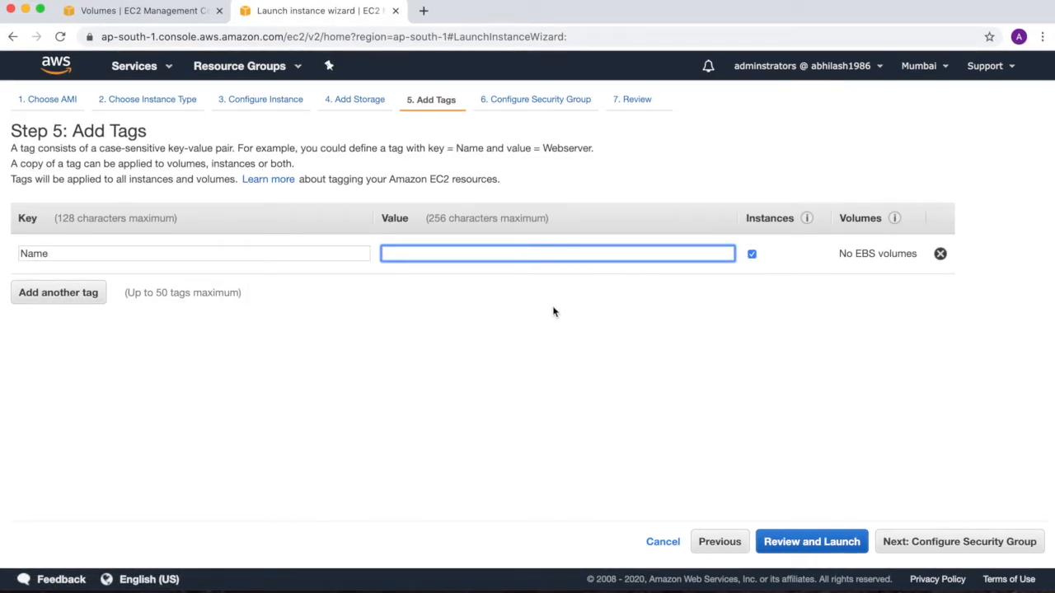
type("Linux")
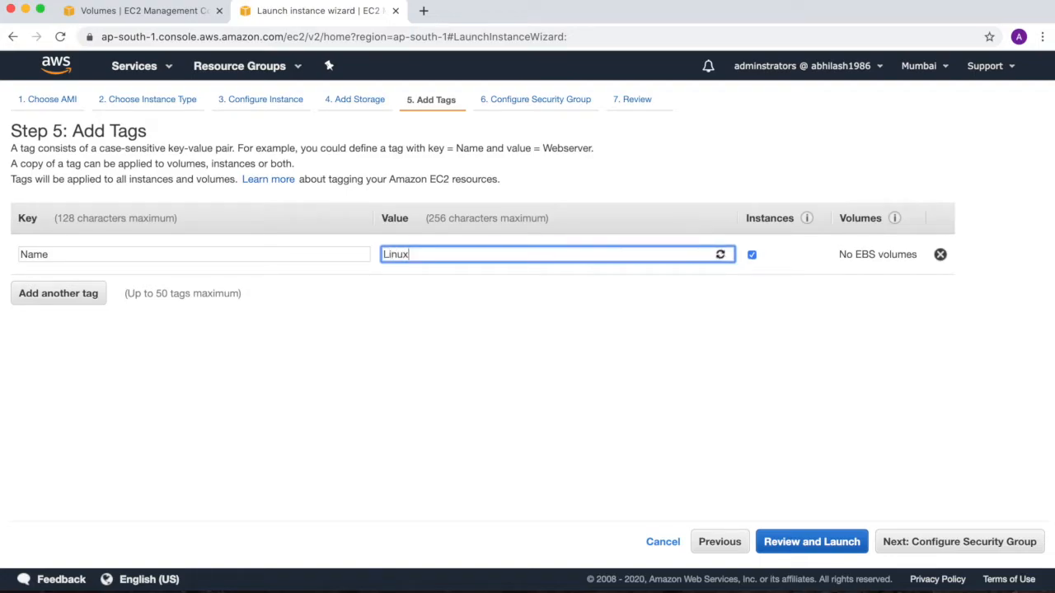
type("InstanceStore")
left_click(920, 542)
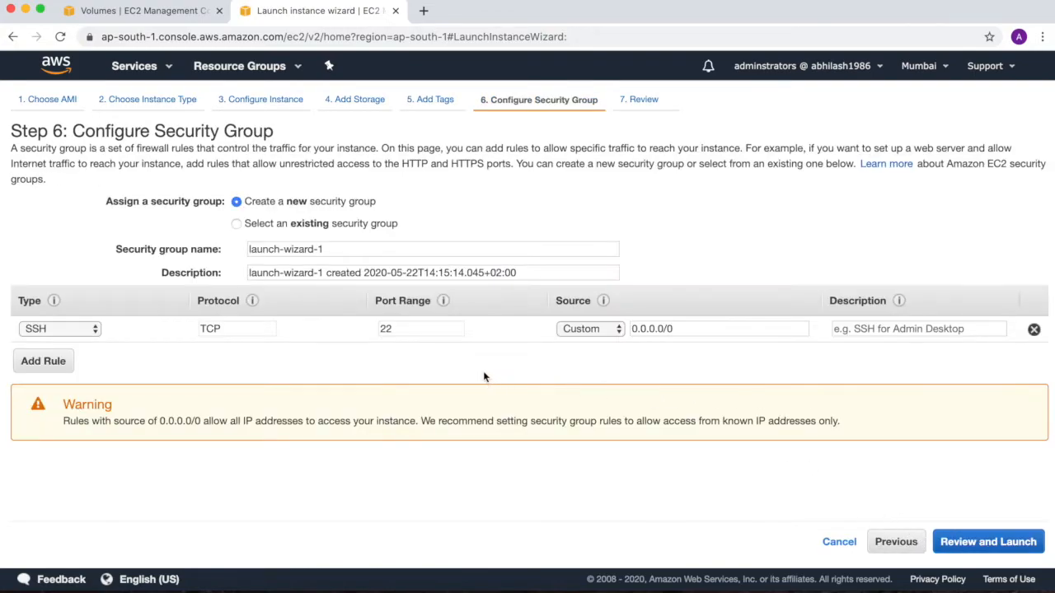
Step: Assign only the existing linux-sg security group to the instance and proceed to the launch review
left_click(237, 224)
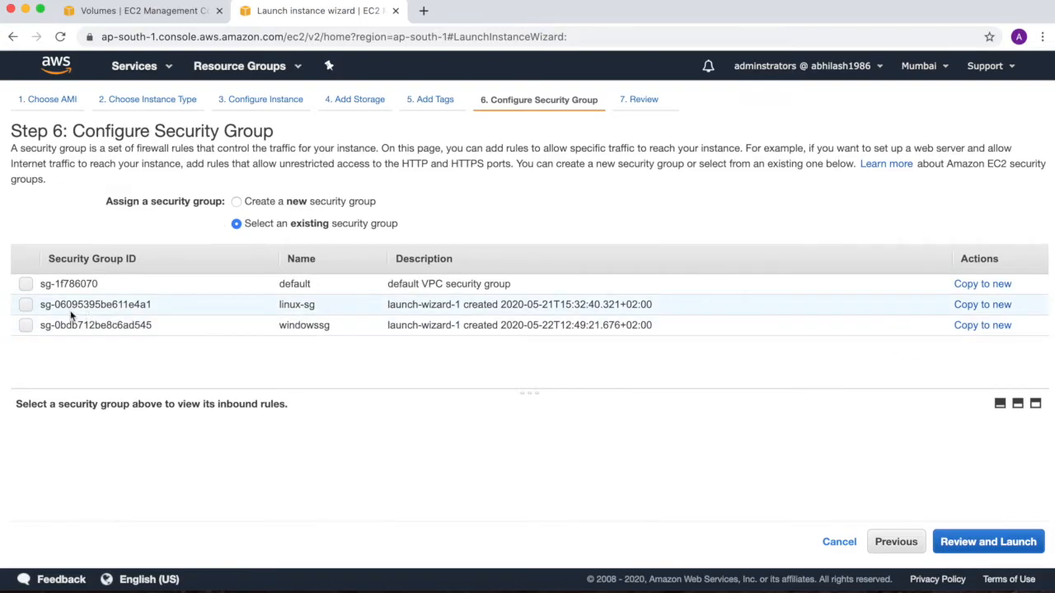
left_click(25, 327)
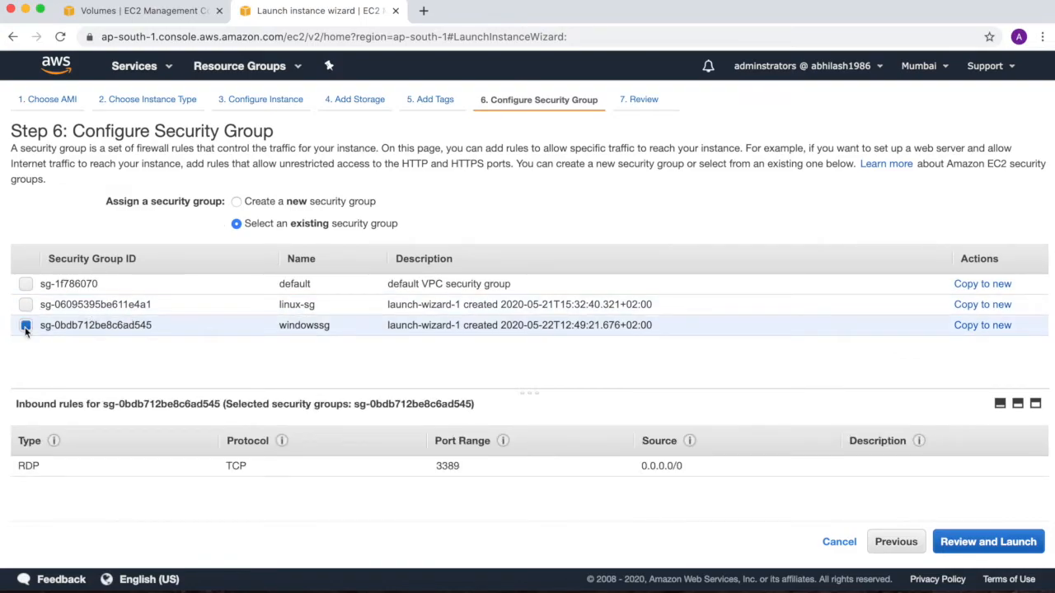
left_click(949, 544)
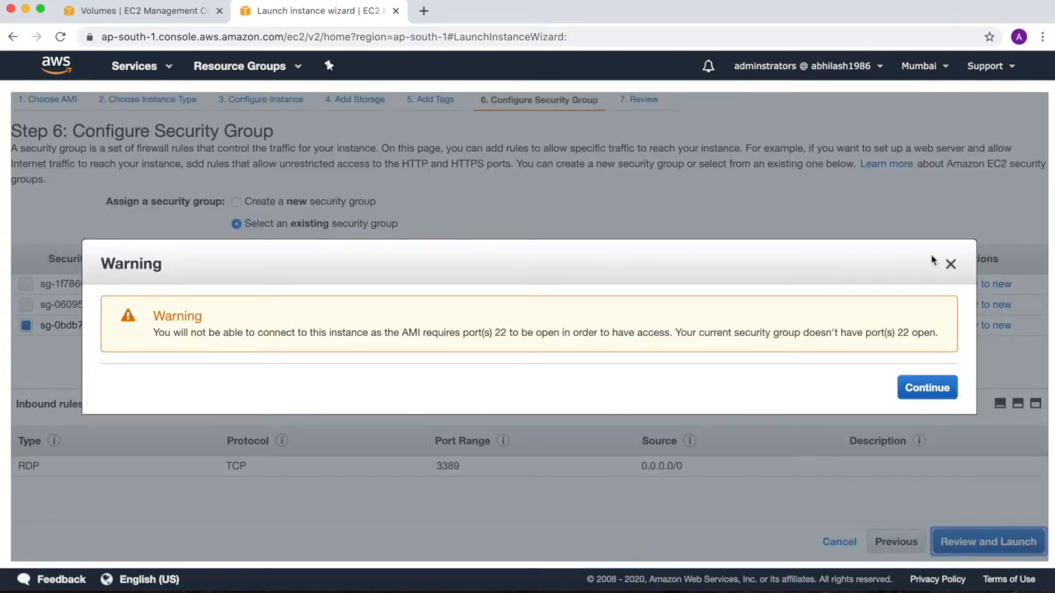
left_click(949, 264)
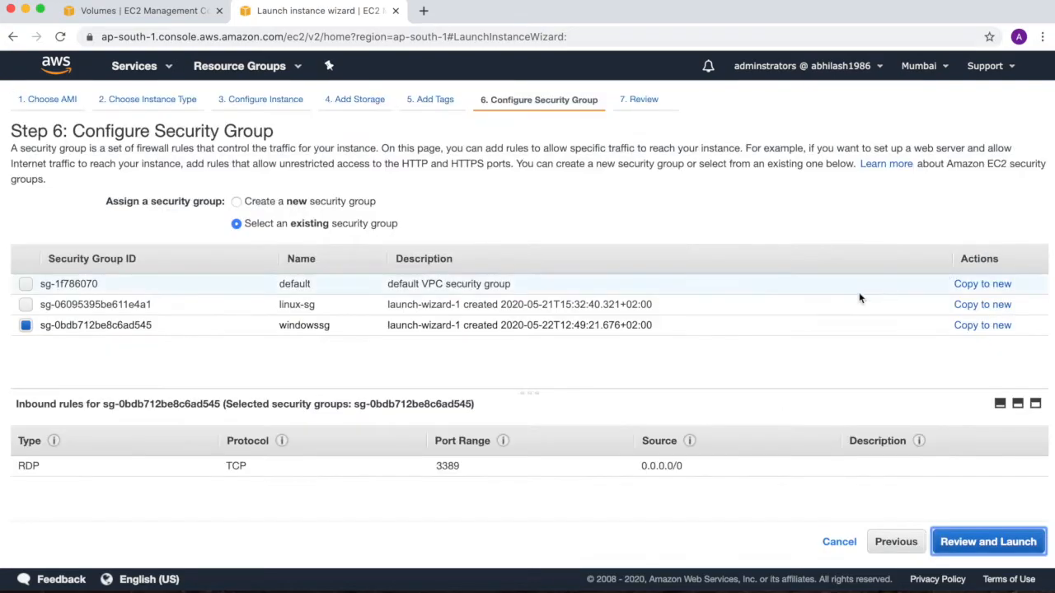
left_click(24, 308)
left_click(26, 327)
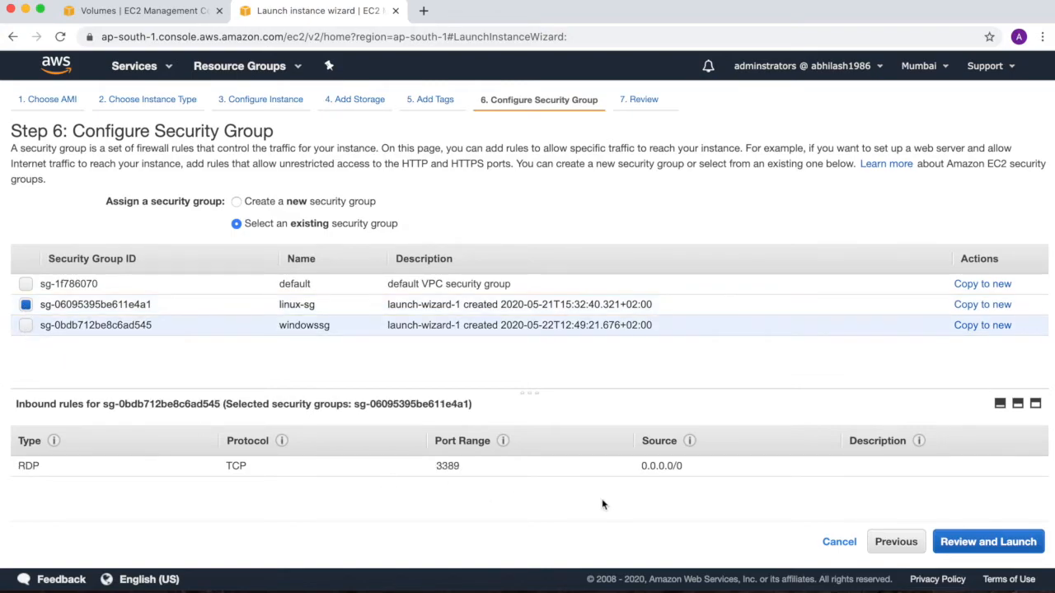
left_click(978, 542)
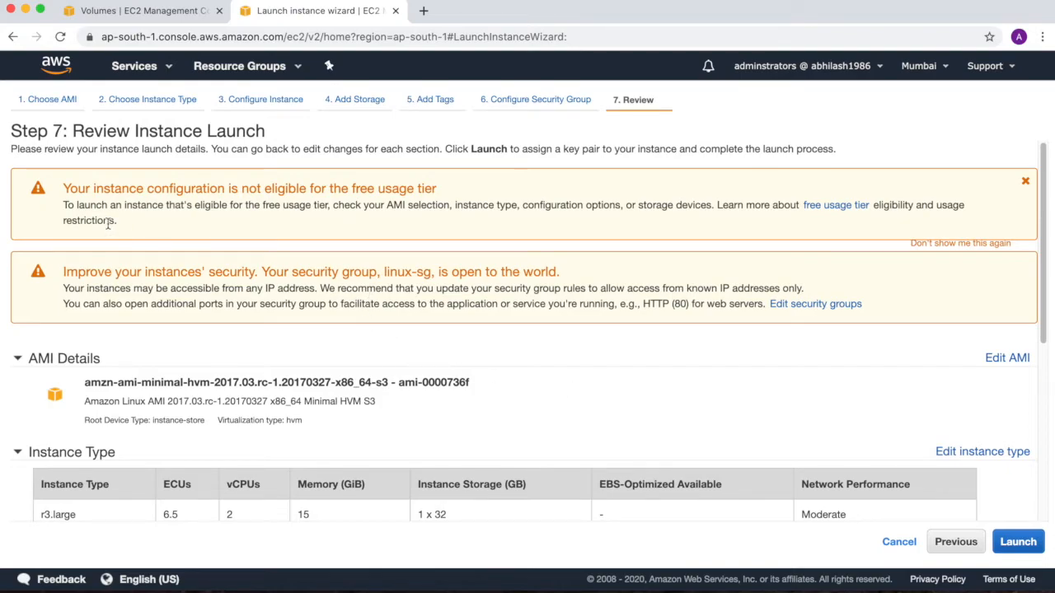
Step: Review the launch details and launch the instance with the existing linuxkp key pair, acknowledging access to its private key file
left_click_drag(120, 211, 730, 209)
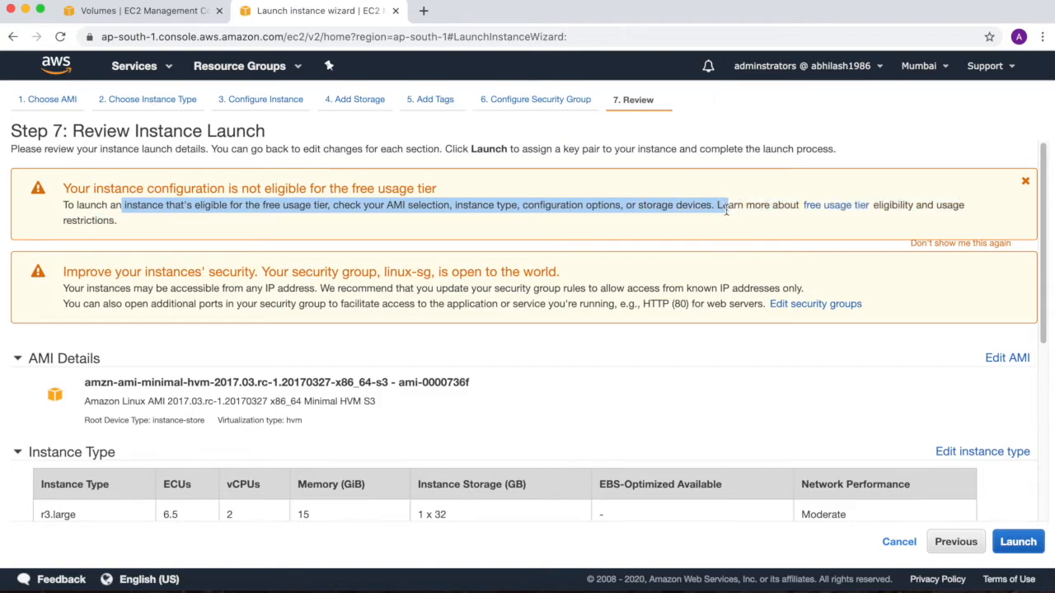
scroll(566, 336, "down", 3)
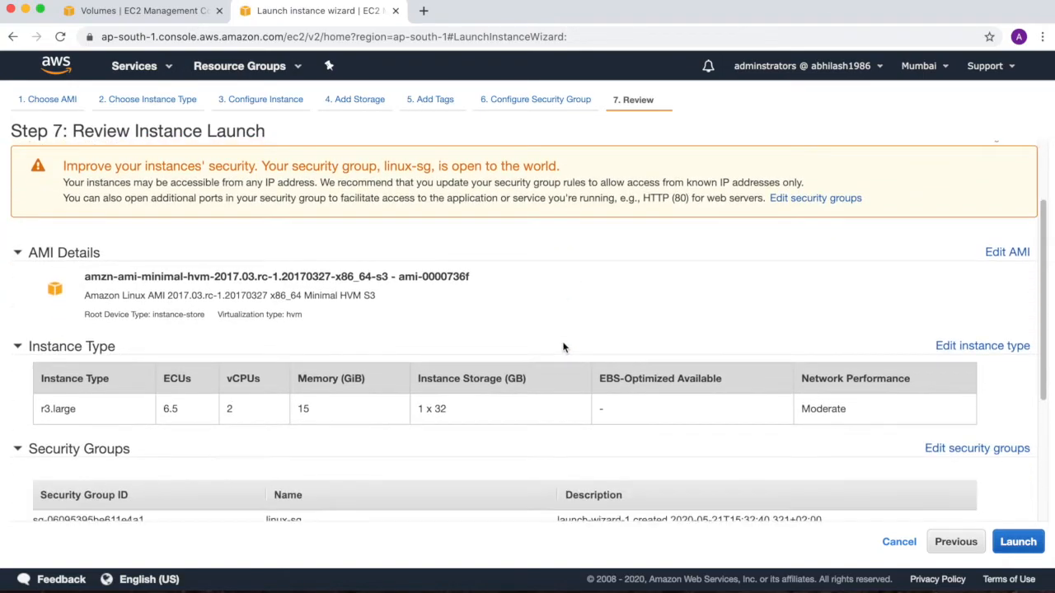
scroll(564, 347, "down", 5)
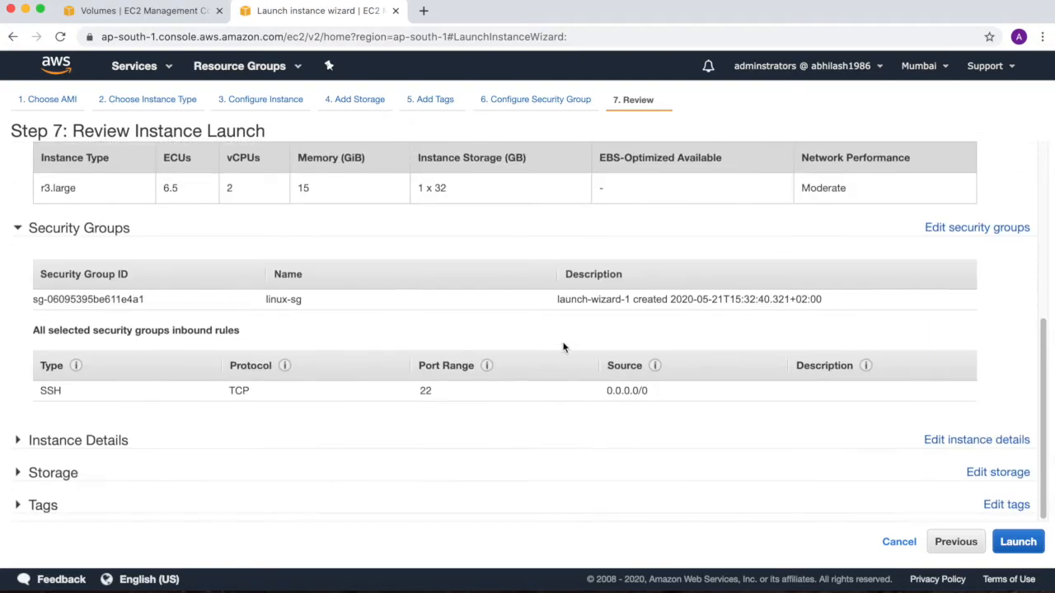
left_click(1019, 541)
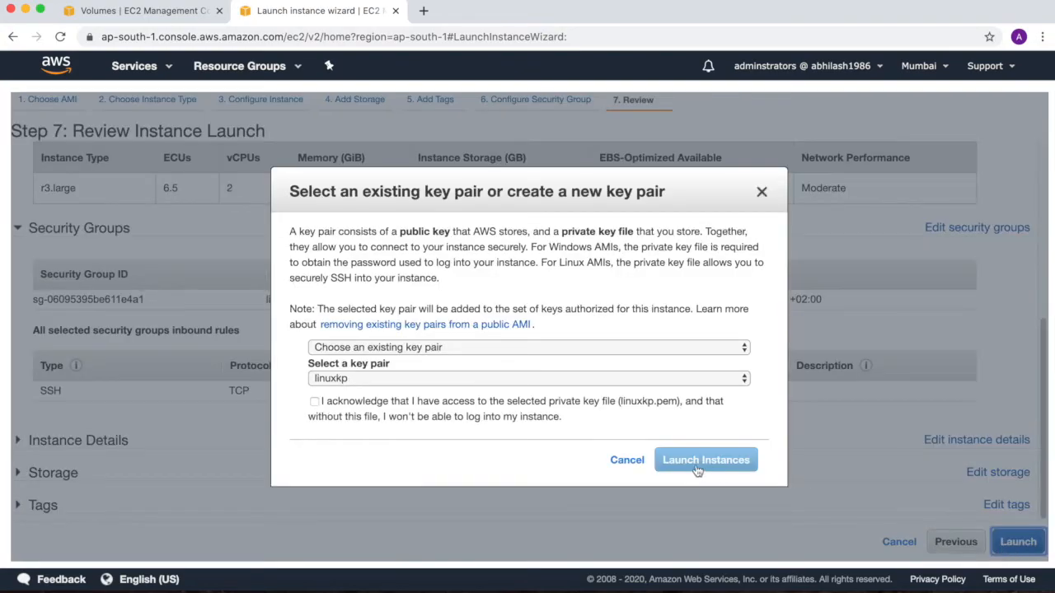
left_click(557, 347)
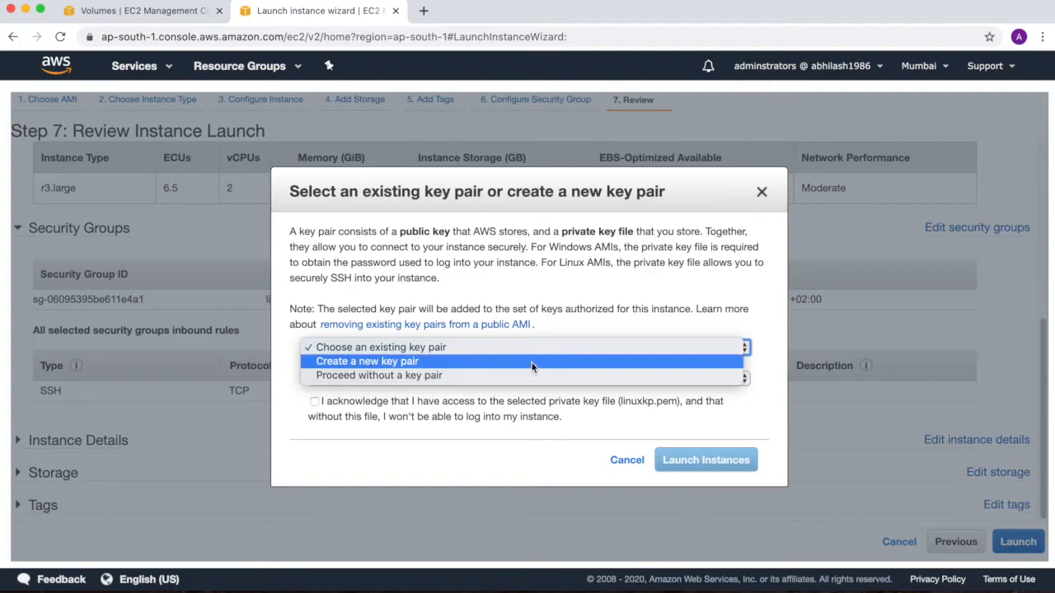
left_click(577, 322)
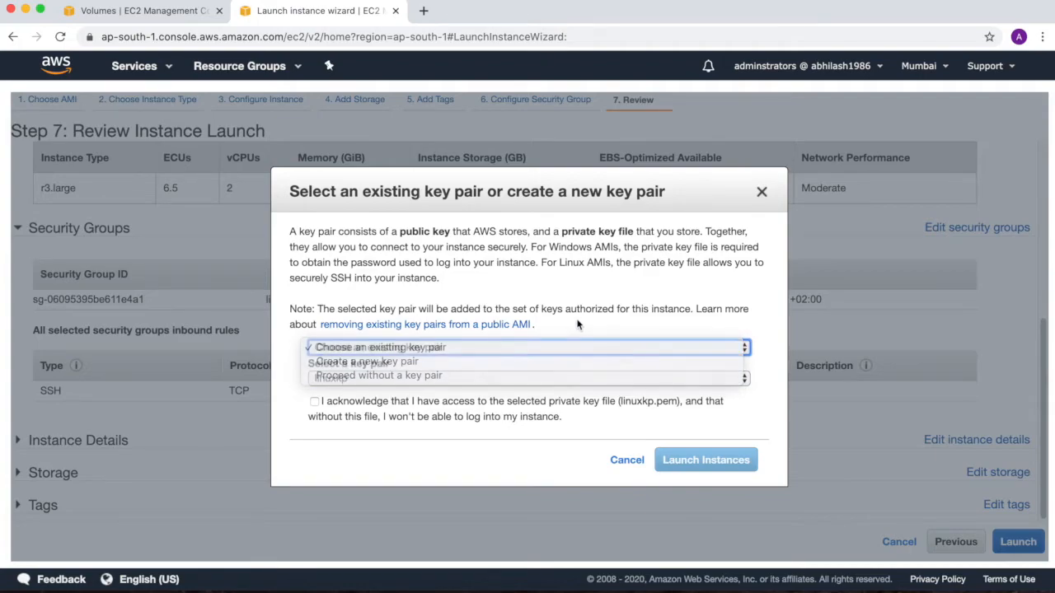
left_click(314, 402)
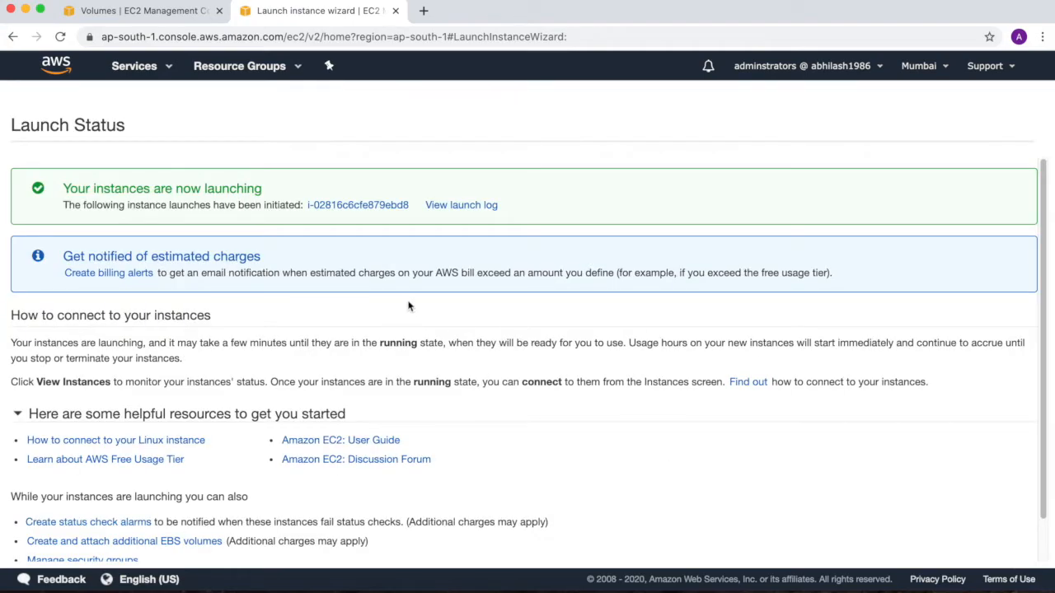
Step: View the launch log and open the list of instances
left_click(464, 208)
scroll(493, 381, "down", 3)
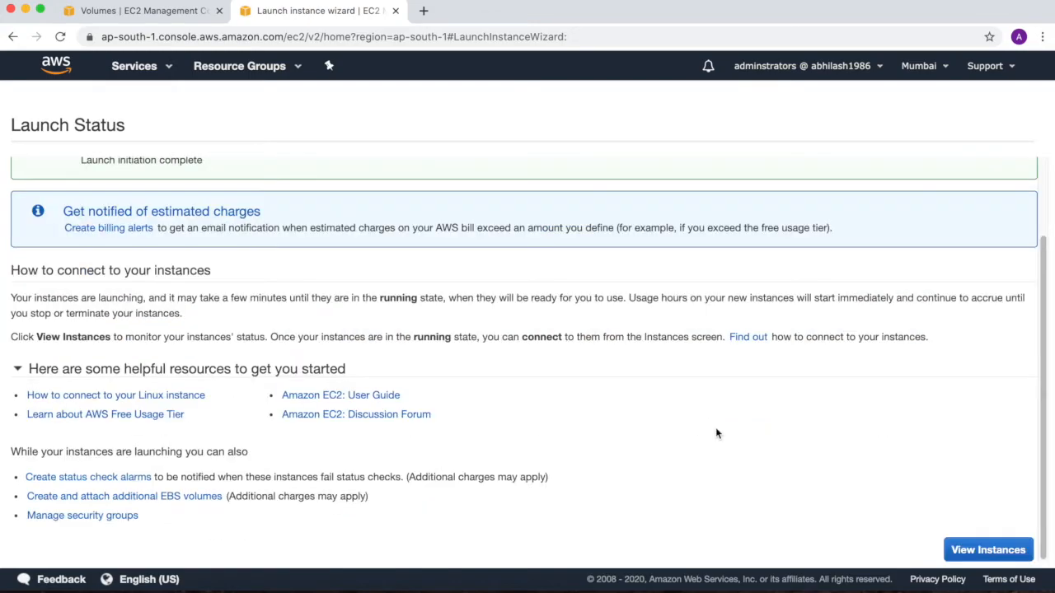
left_click(976, 549)
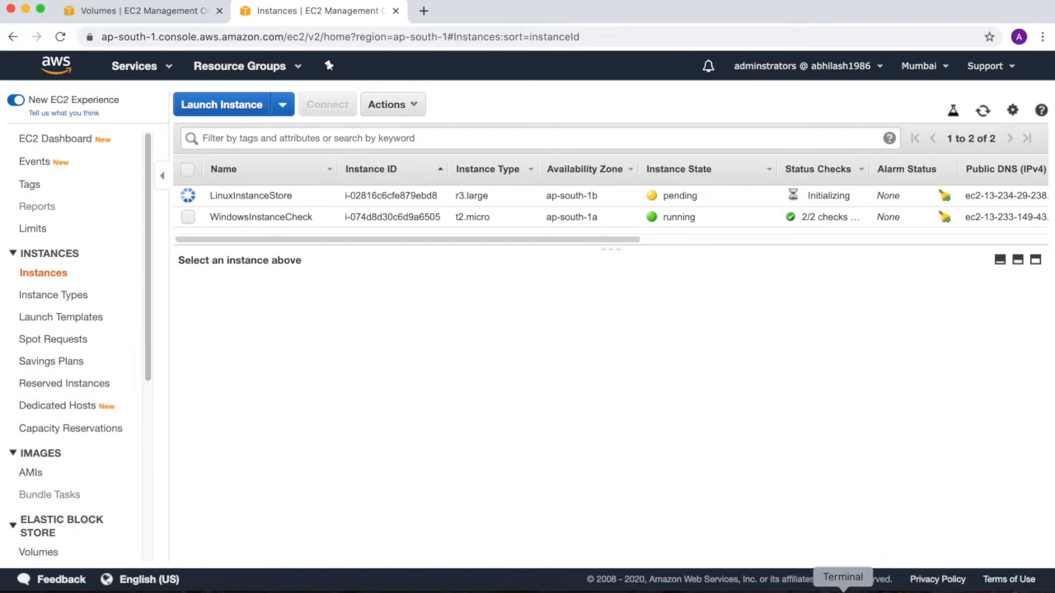
Step: Switch to Terminal and connect over SSH as ec2-user to ec2-13-234-29-238.ap-south-1.compute.amazonaws.com with the linuxkp.pem key file
left_click(843, 591)
key("Up")
key("Up")
key("Up")
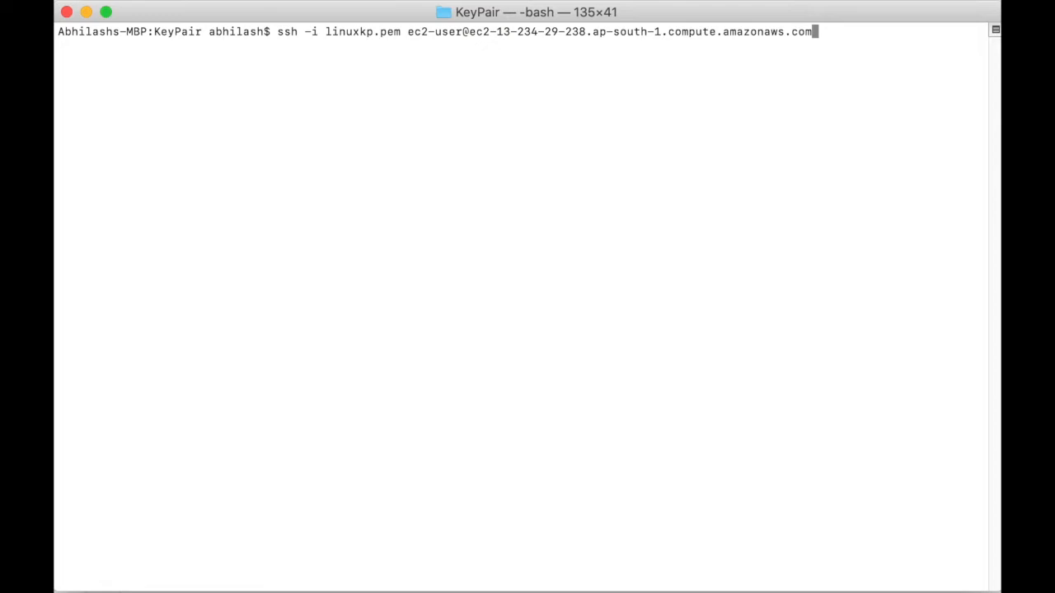
key("Return")
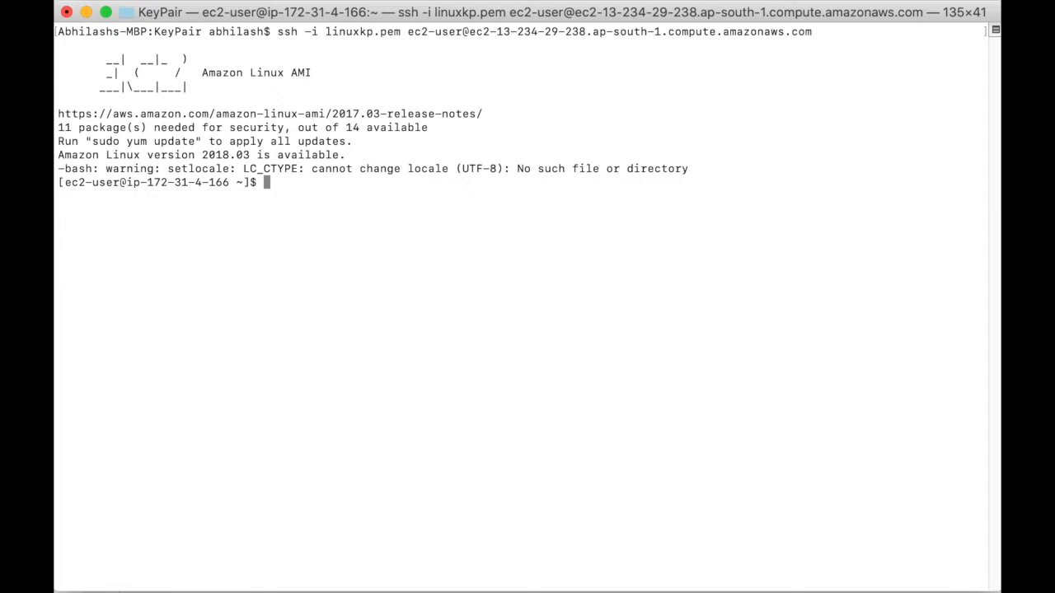
Step: List the home directory's contents, then create a directory named test and change into it
type("ls")
key("Return")
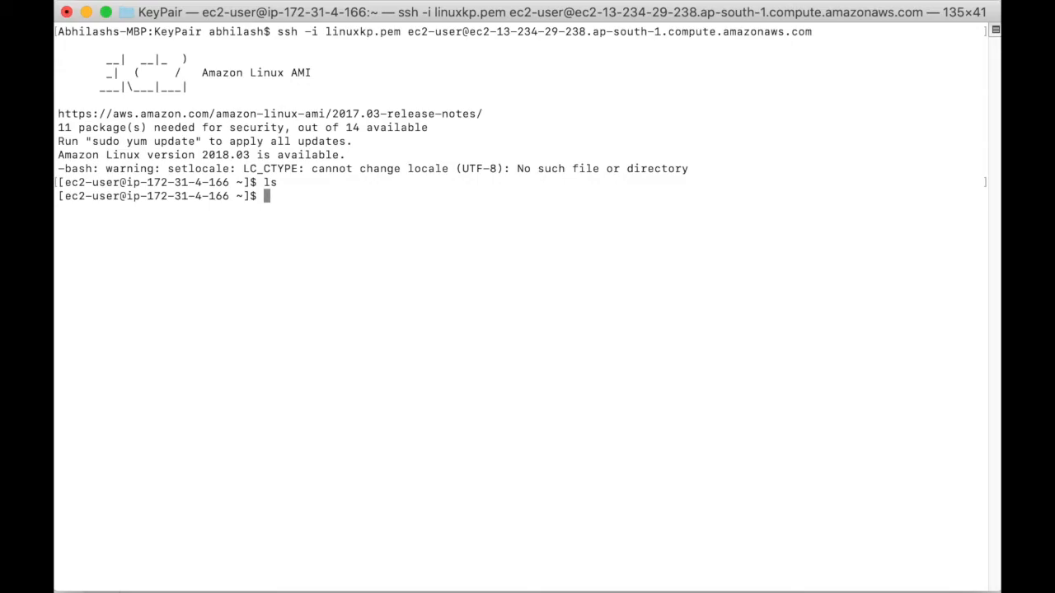
type("mkdir test")
key("Return")
type("cd test")
key("Return")
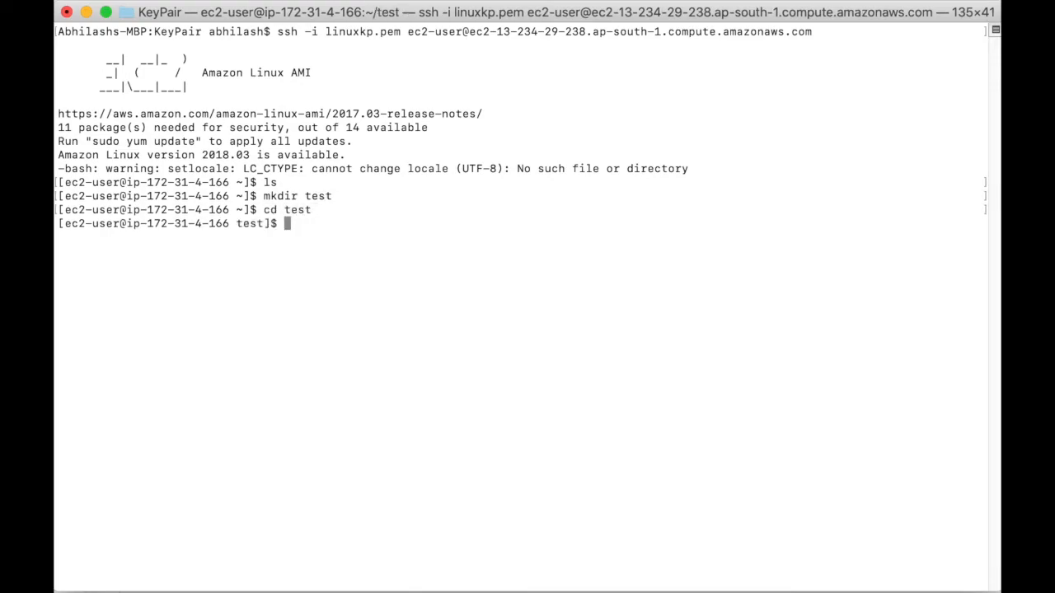
Step: Create an empty file named testfile in the test directory and exit the SSH session
type("touch testfile")
key("Return")
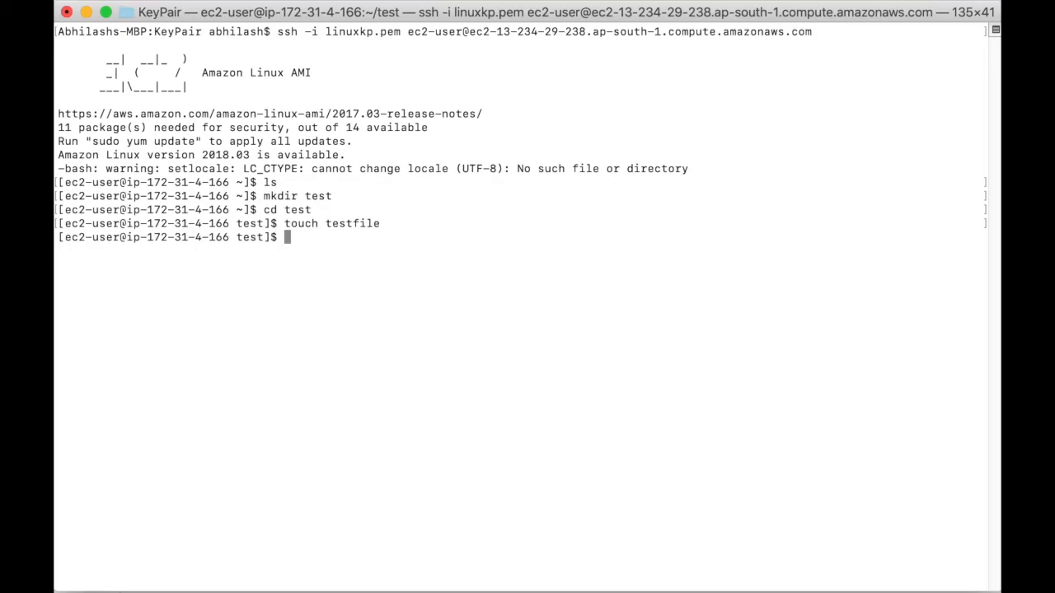
type("exit")
key("Return")
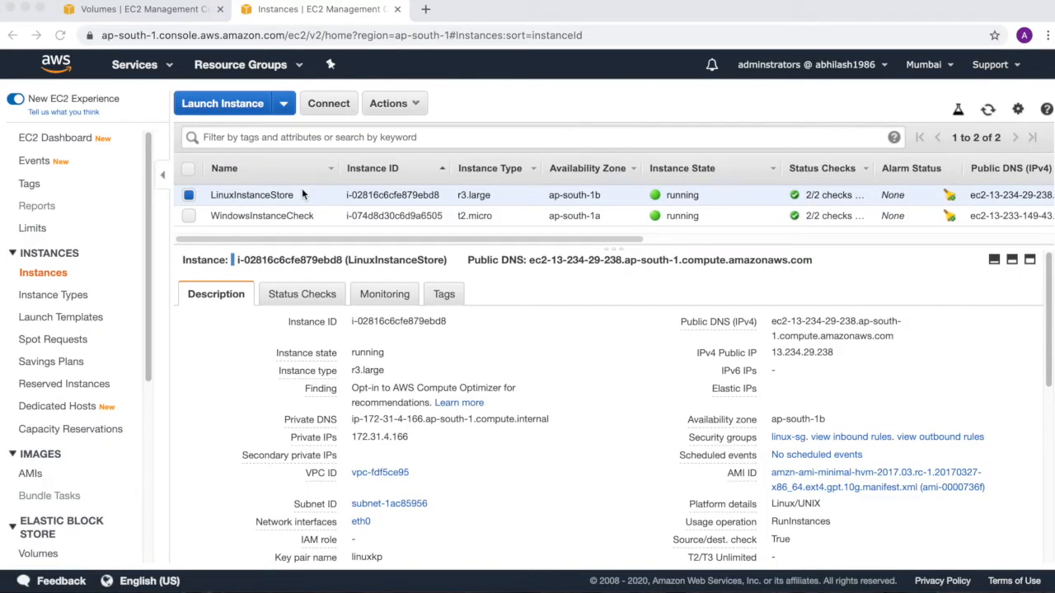
Step: Terminate the LinuxInstanceStore instance from the EC2 instances list in the browser
left_click(189, 214)
left_click(190, 214)
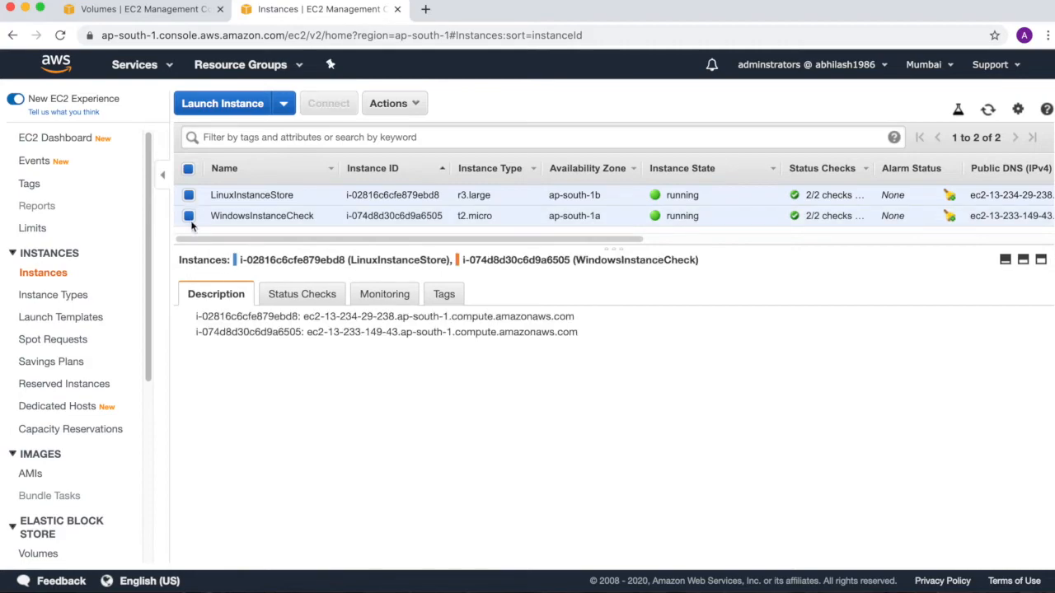
left_click(410, 111)
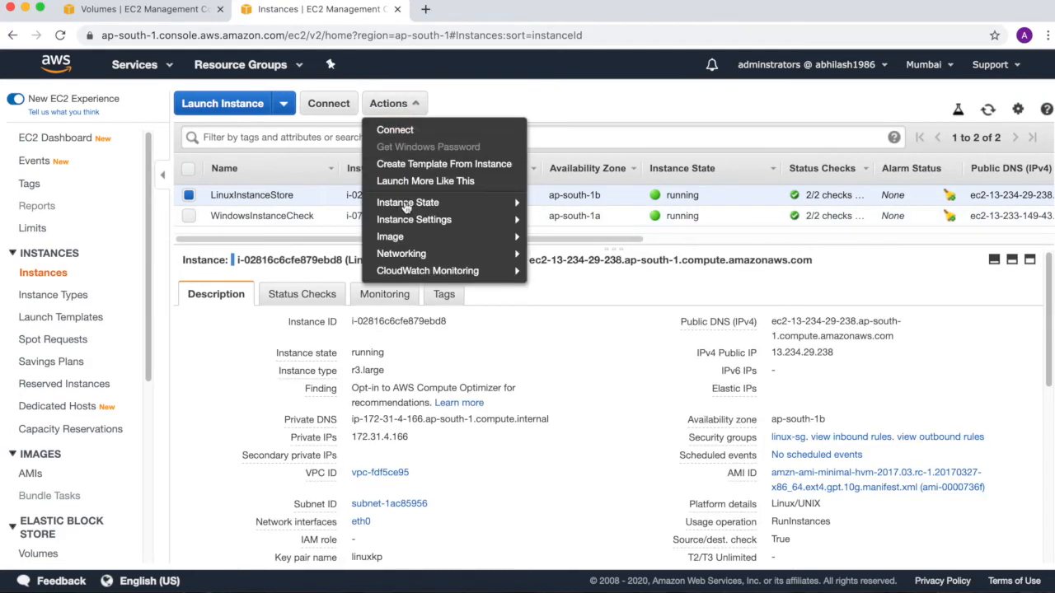
mouse_move(408, 202)
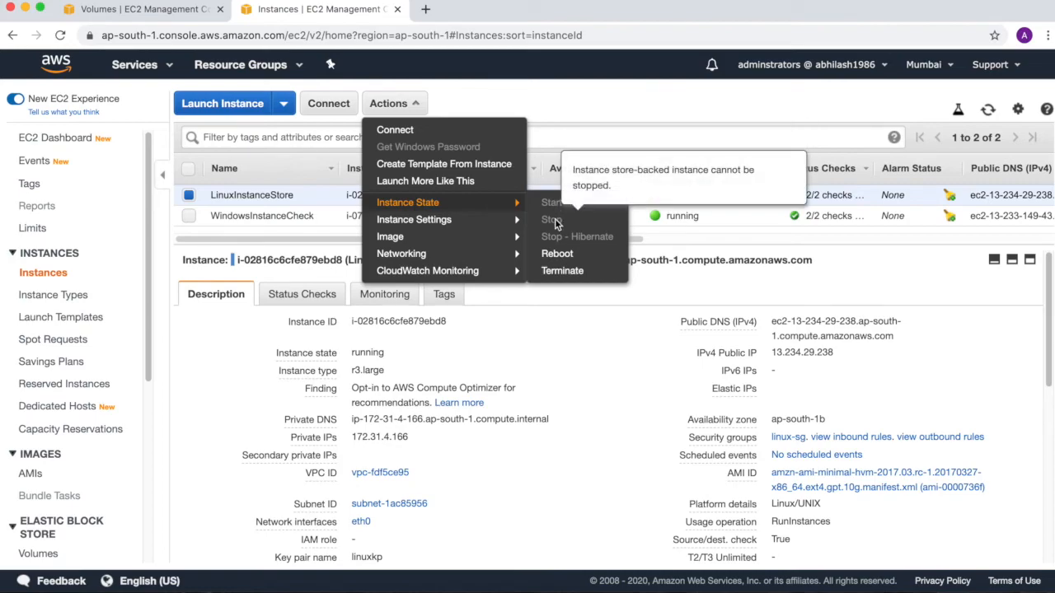
left_click(557, 271)
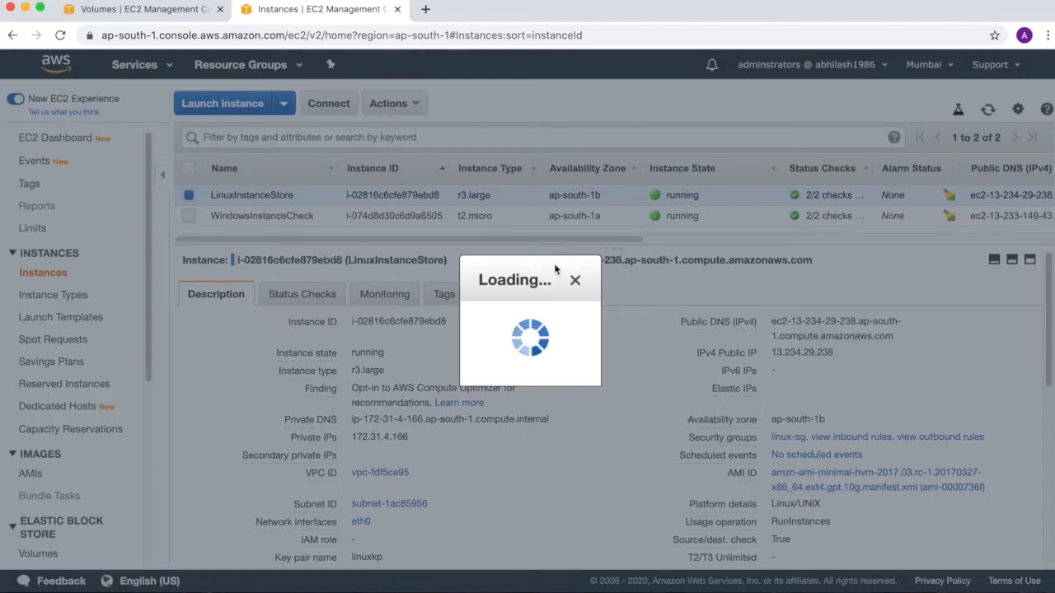
left_click_drag(493, 295, 712, 311)
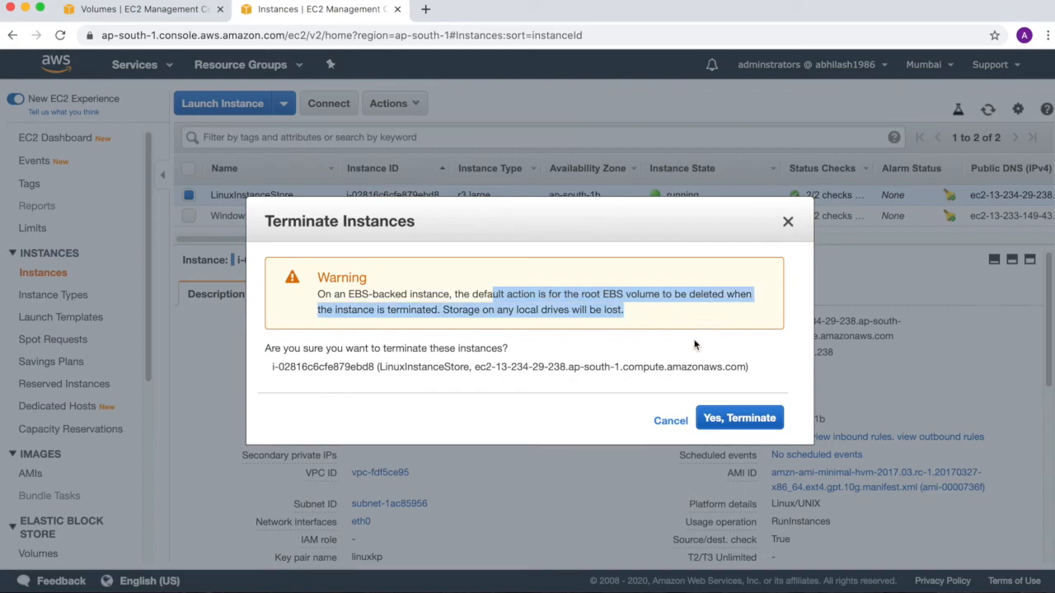
left_click(707, 417)
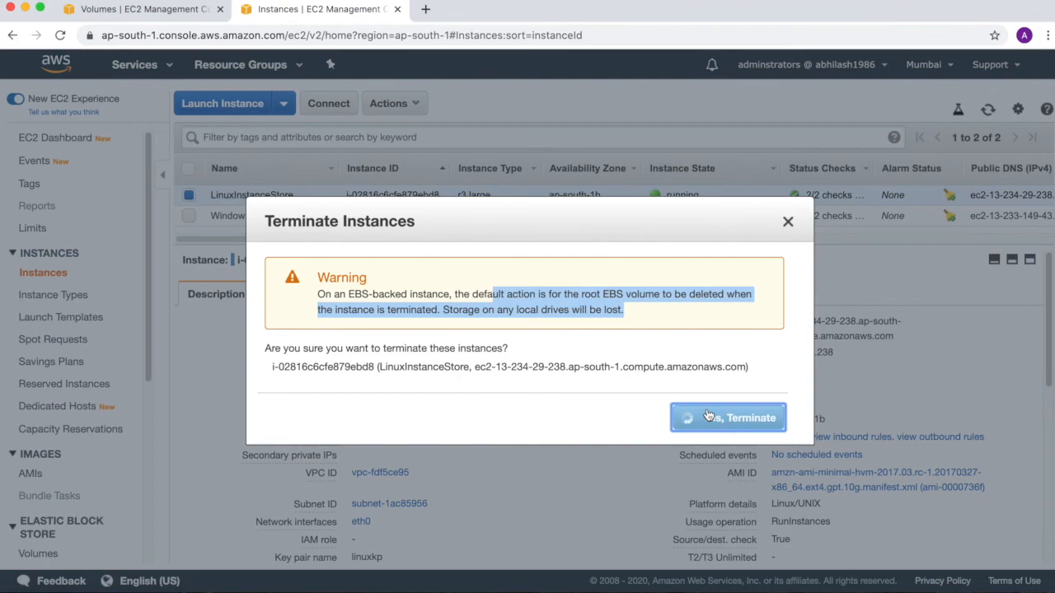